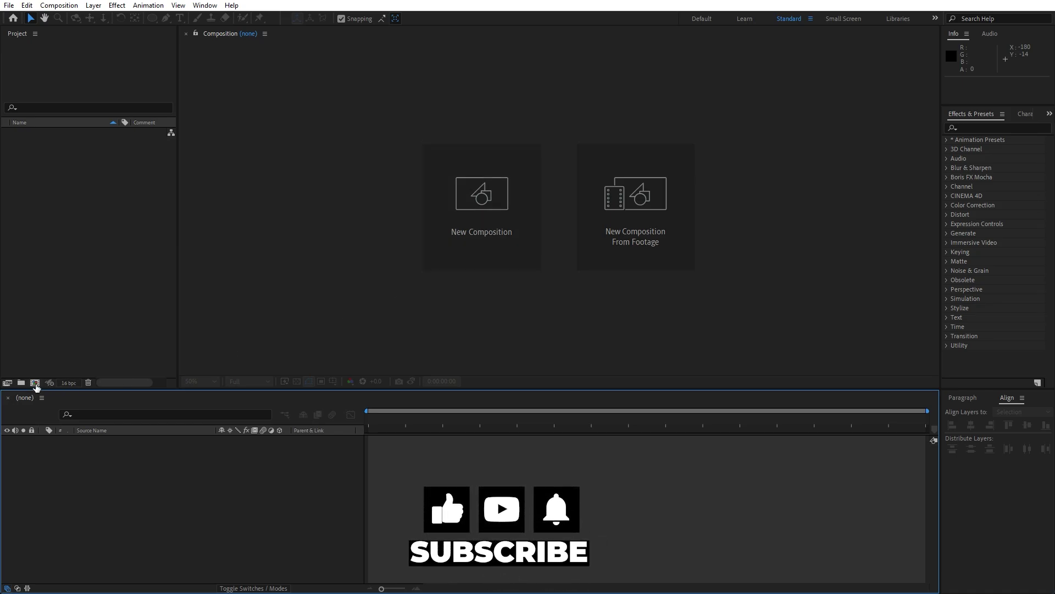
# Step: Create a 1920 × 1080 composition named Final at 30 fps with a 10-second duration
pyautogui.click(34, 384)
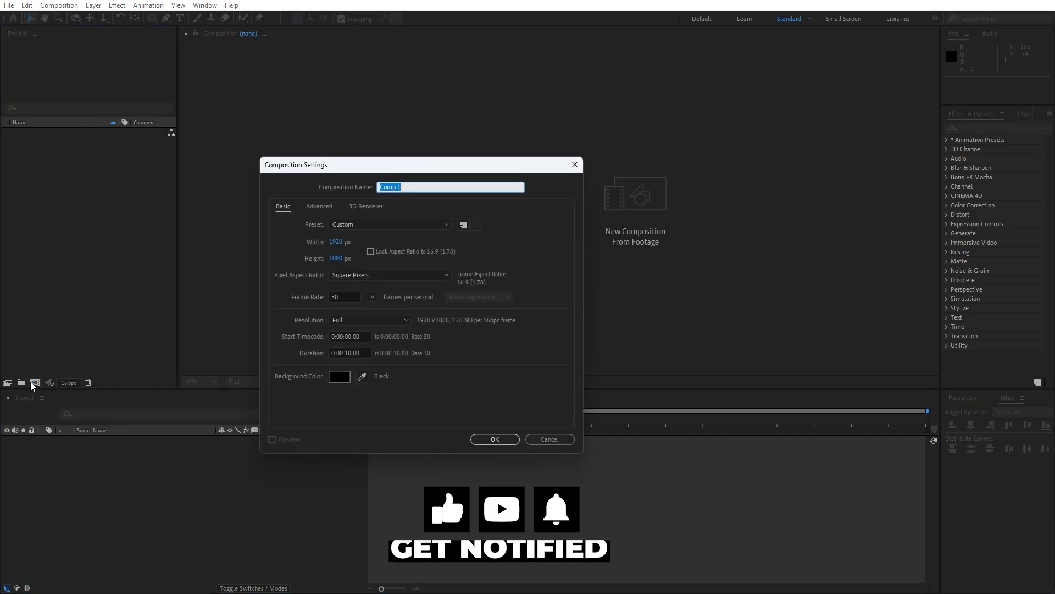
pyautogui.write('Final')
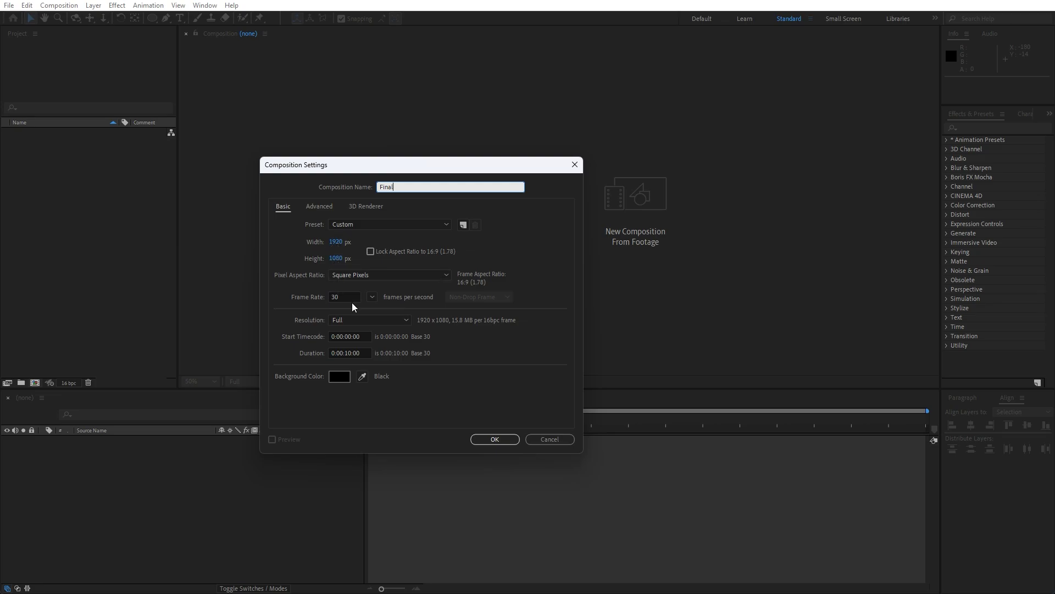
pyautogui.click(491, 440)
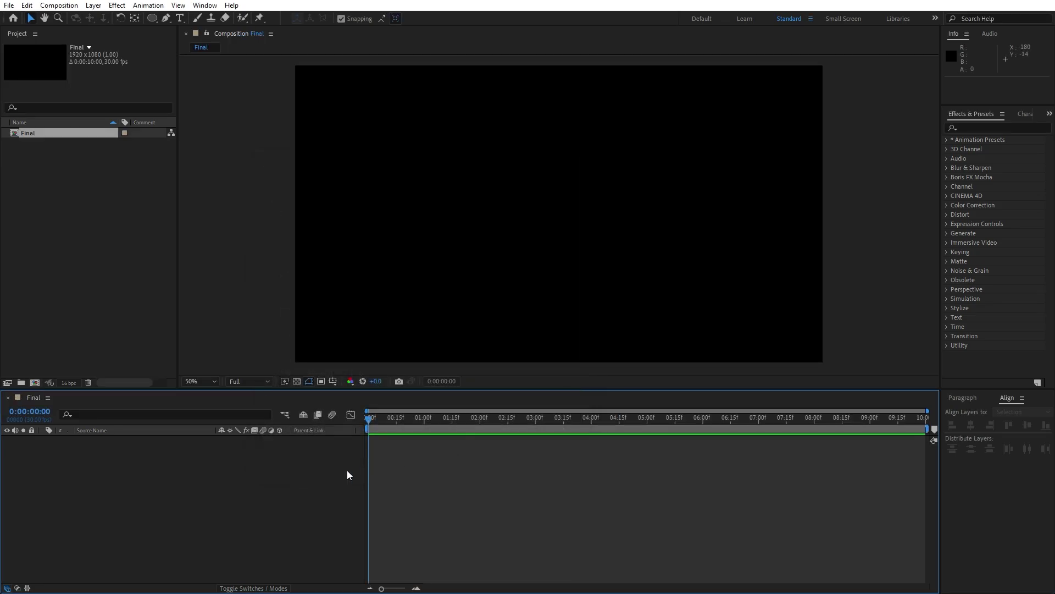
# Step: Add a full-frame 1920 × 1080 solid named Background to the Final composition
pyautogui.rightClick(271, 473)
pyautogui.moveTo(377, 337)
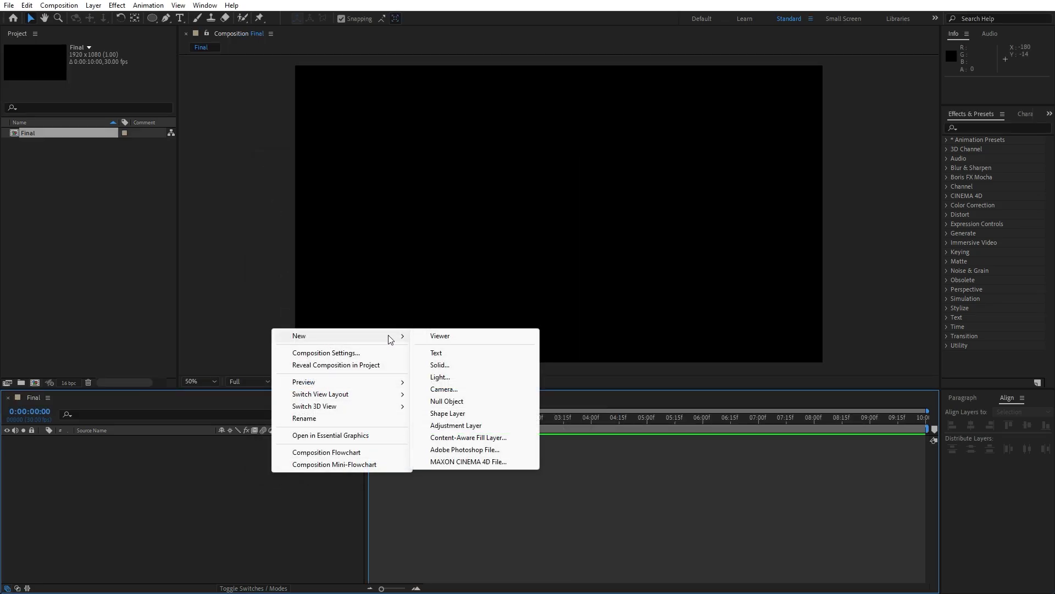
pyautogui.click(463, 366)
pyautogui.write('Back')
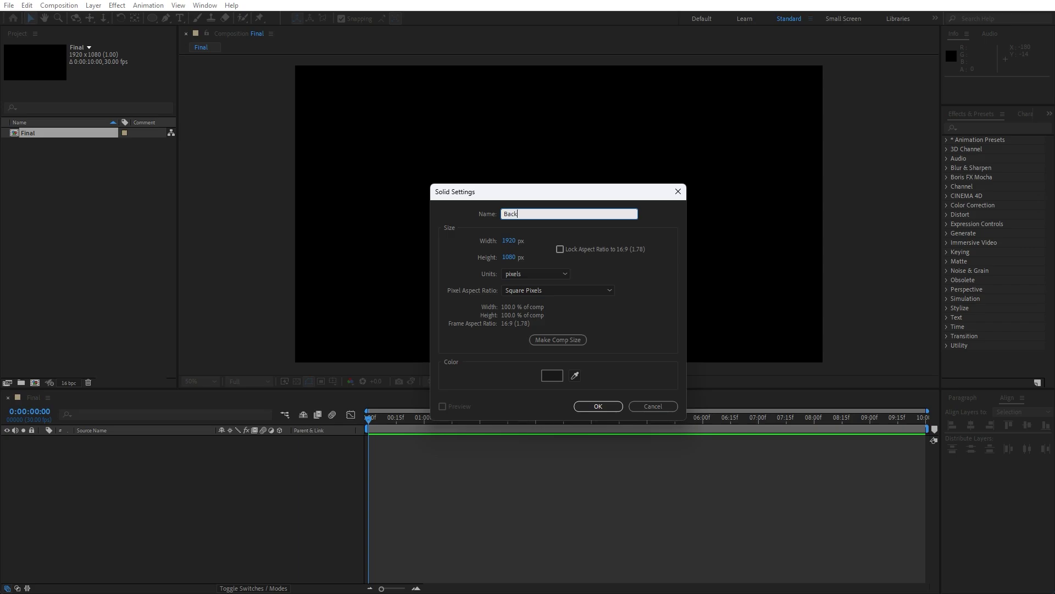
pyautogui.write('ground')
pyautogui.click(605, 407)
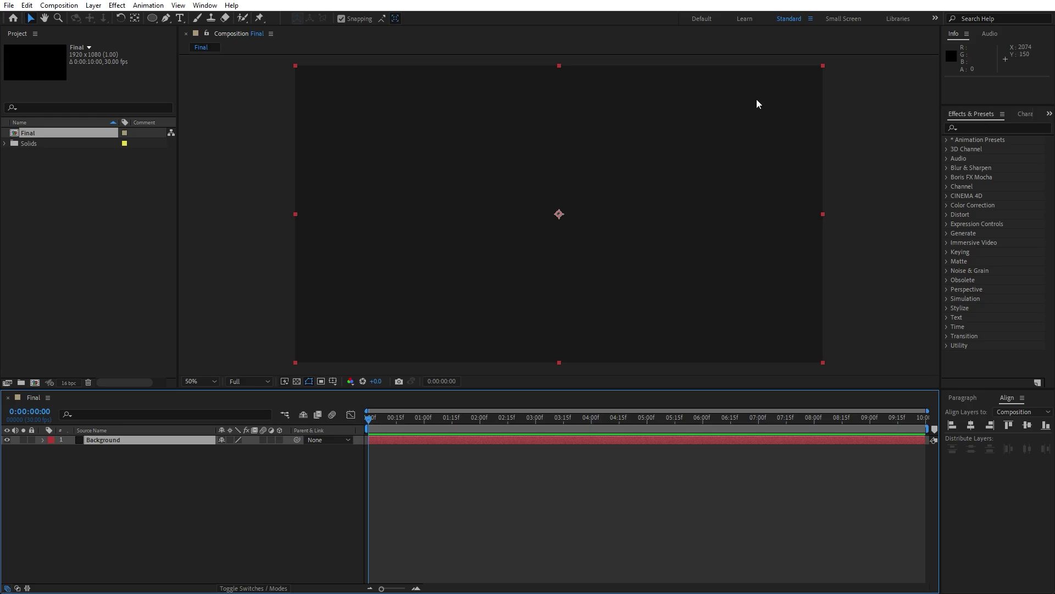
# Step: Find the Gradient Ramp effect and apply it to the Background layer
pyautogui.click(205, 5)
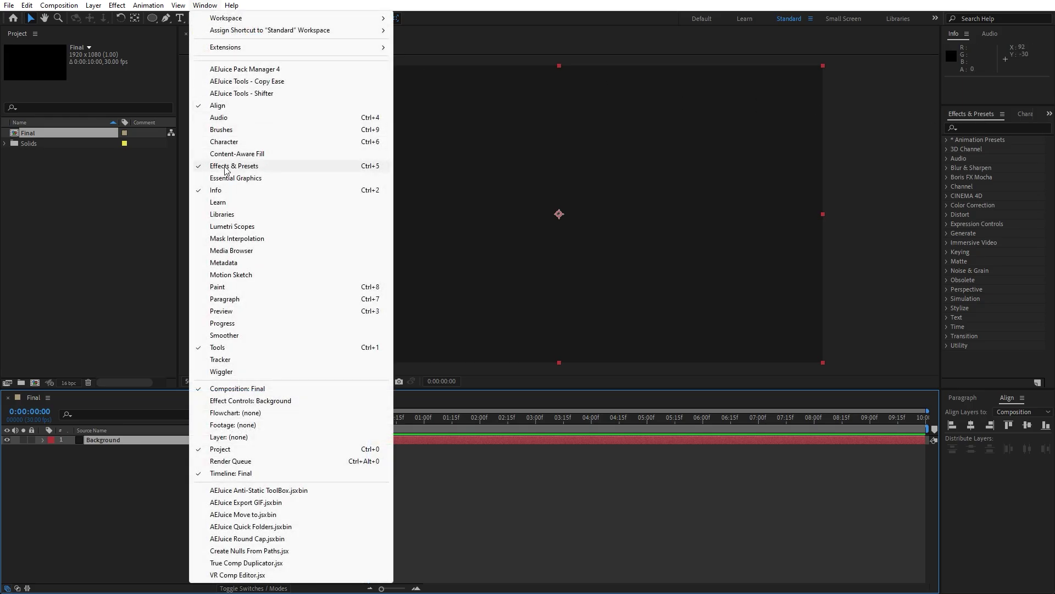
pyautogui.click(993, 128)
pyautogui.write('ramp')
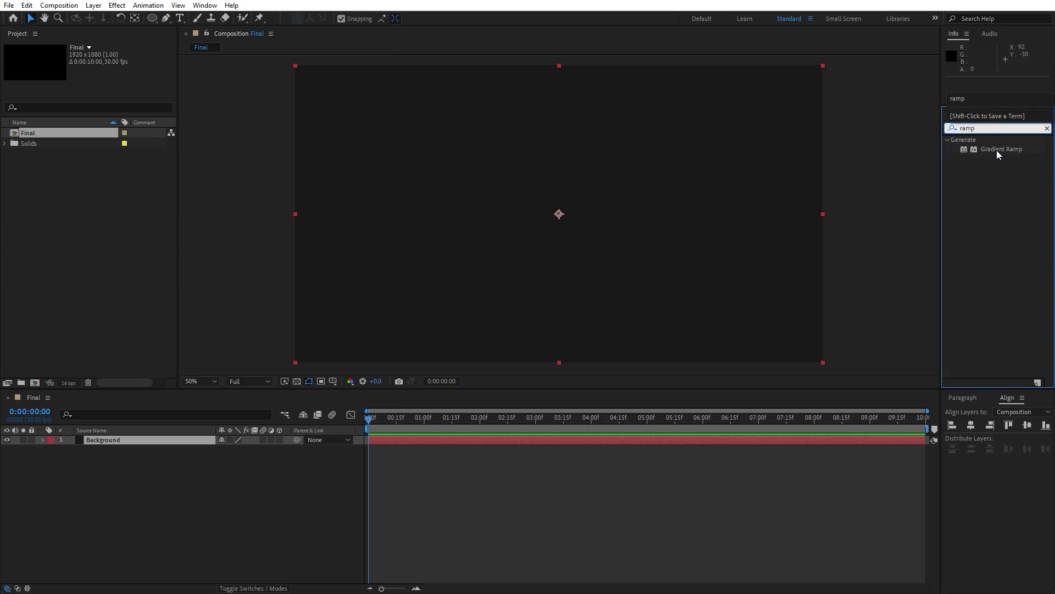
pyautogui.moveTo(997, 150); pyautogui.dragTo(100, 437)
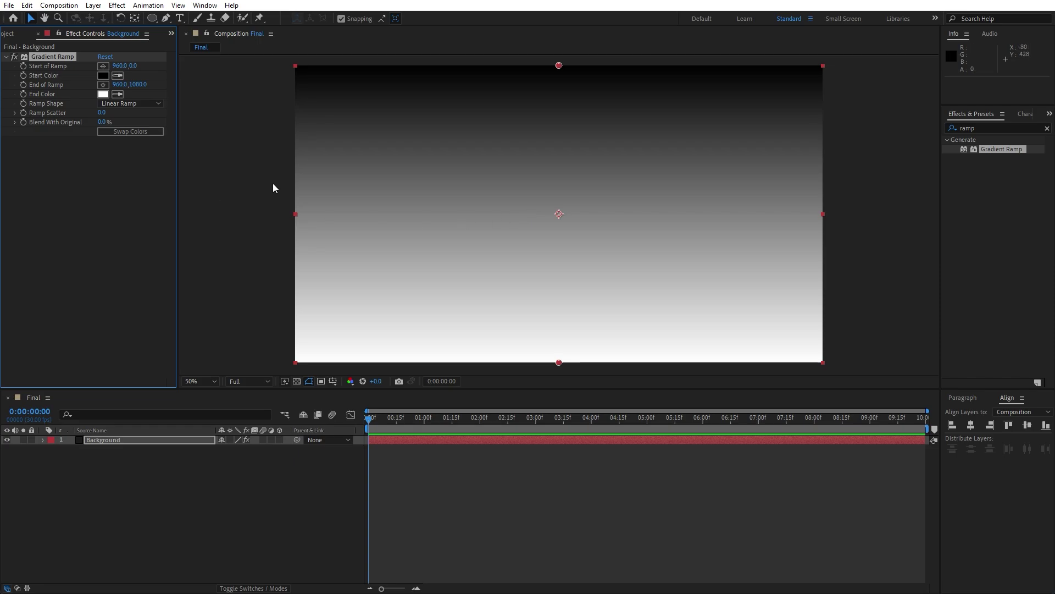
# Step: Make the gradient diagonal, starting just outside the frame's upper-left corner and ending at about 1948, 1084 beyond the opposite corner
pyautogui.click(103, 66)
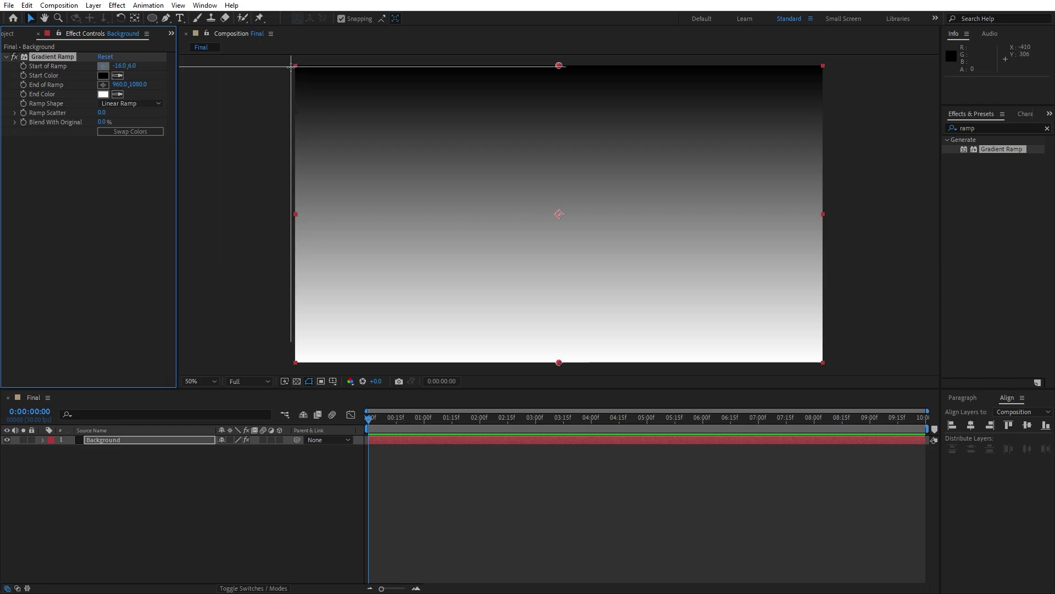
pyautogui.click(290, 66)
pyautogui.click(103, 85)
pyautogui.click(830, 363)
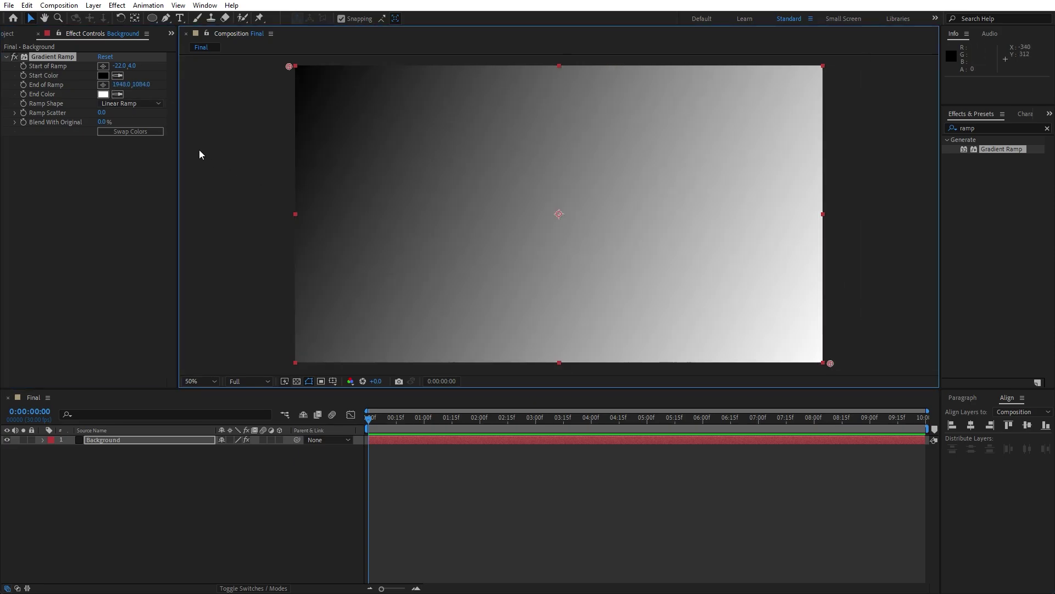
# Step: Set the gradient's start color to green and its end color to cyan (00C5E2)
pyautogui.click(103, 76)
pyautogui.moveTo(756, 424); pyautogui.dragTo(745, 394)
pyautogui.click(841, 352)
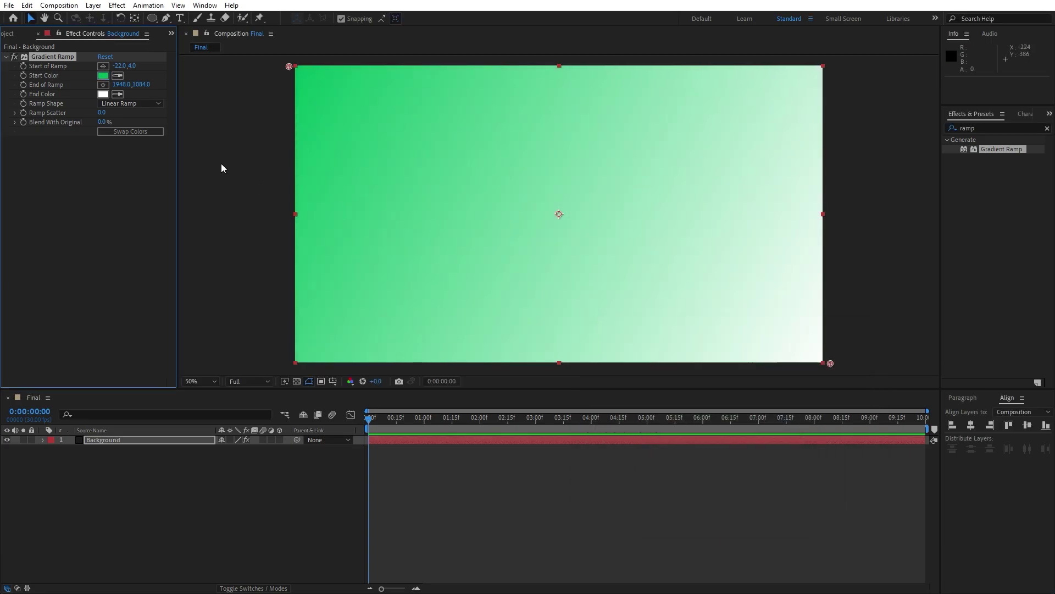
pyautogui.click(103, 94)
pyautogui.moveTo(752, 429); pyautogui.dragTo(739, 365)
pyautogui.click(739, 390)
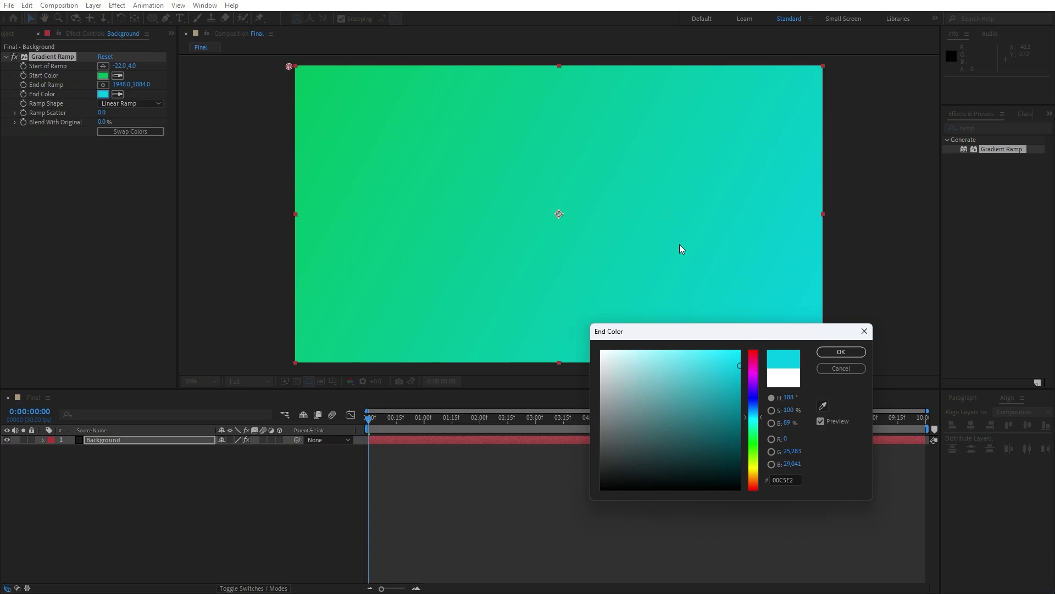
pyautogui.click(840, 352)
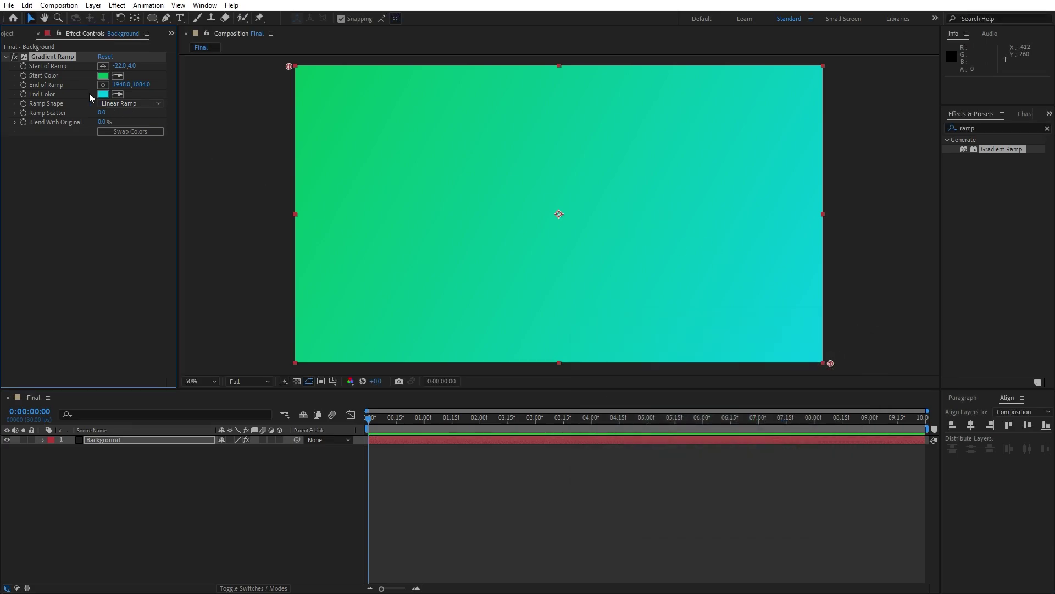
# Step: Add a full-frame solid named Ball Action above the Background layer
pyautogui.click(38, 34)
pyautogui.rightClick(181, 498)
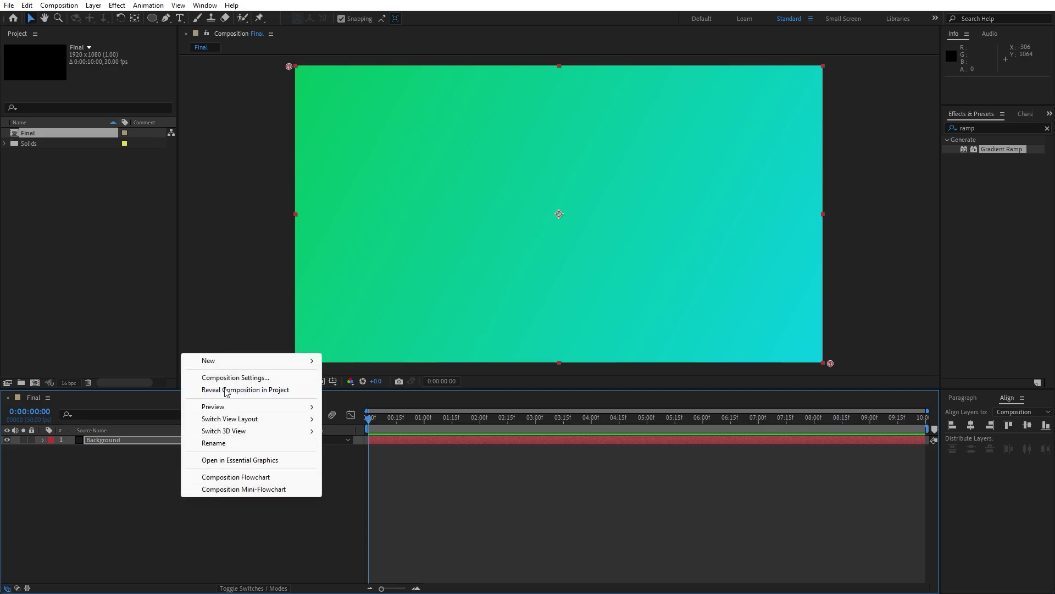
pyautogui.moveTo(223, 363)
pyautogui.click(348, 389)
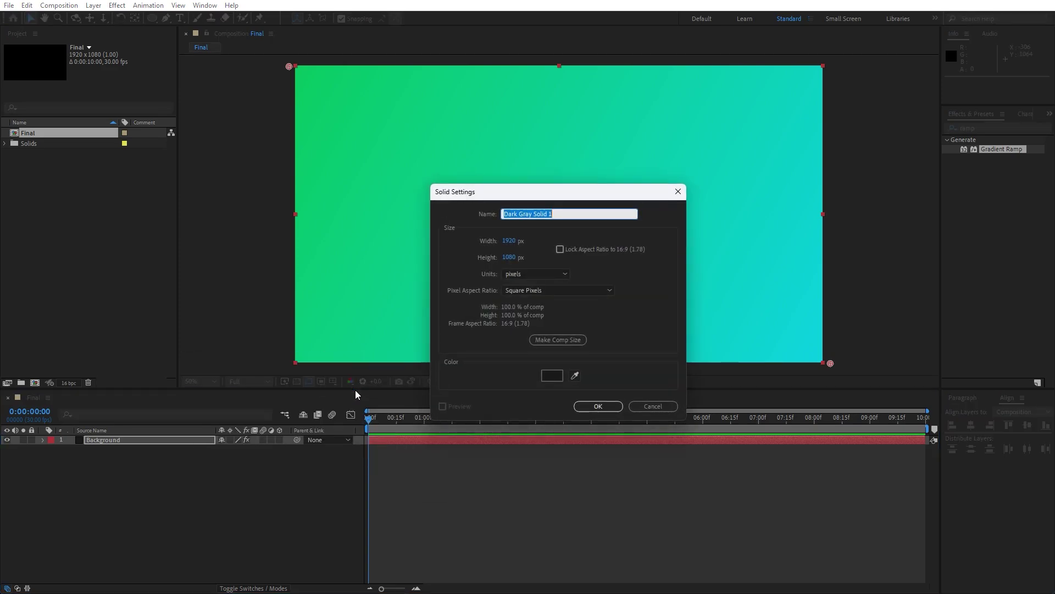
pyautogui.write('Ball Action')
pyautogui.click(598, 405)
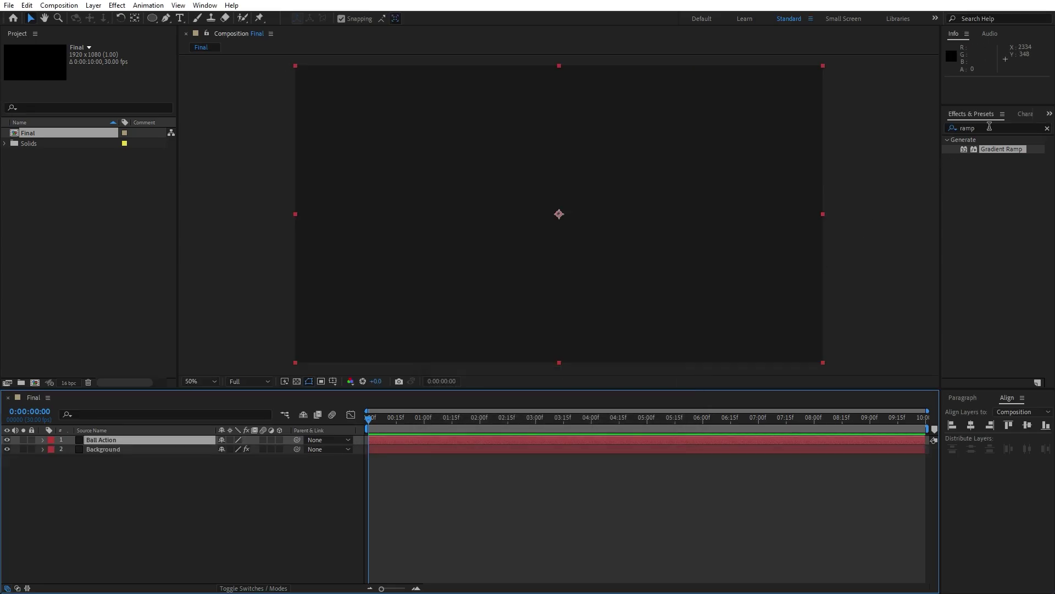
# Step: Apply the CC Ball Action effect to the Ball Action layer and set its Ball Size to 10
pyautogui.hotkey('ctrl', '5')
pyautogui.write('ball ac')
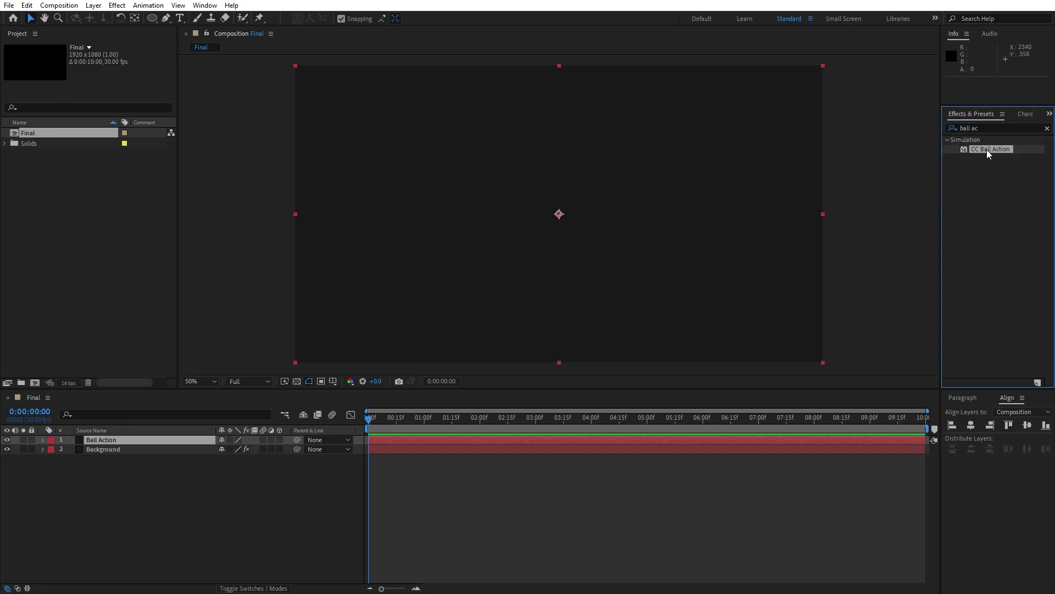
pyautogui.moveTo(988, 149); pyautogui.dragTo(107, 440)
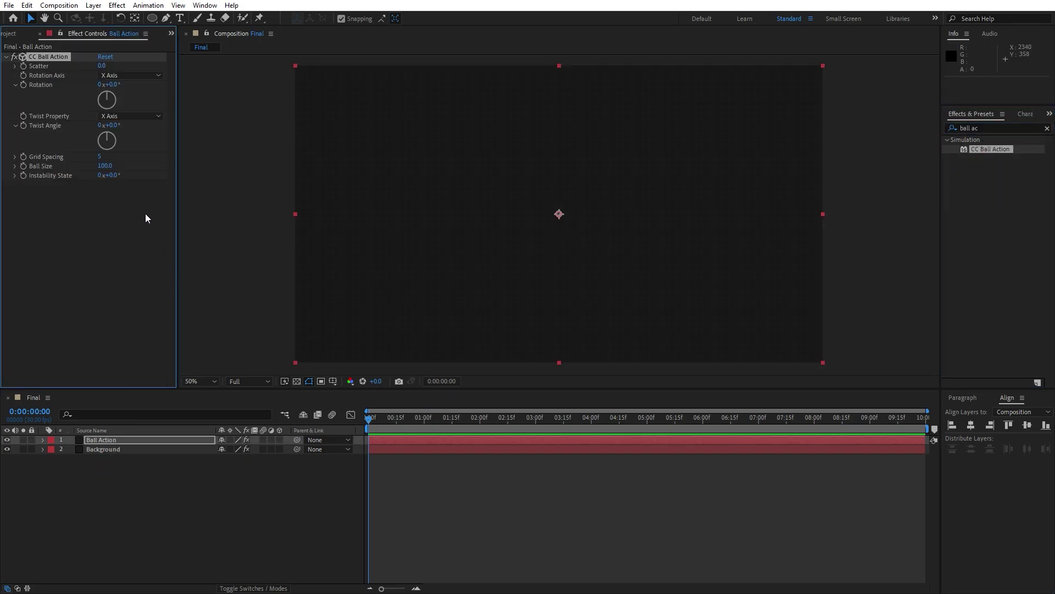
pyautogui.click(105, 166)
pyautogui.write('300.0')
pyautogui.click(104, 166)
pyautogui.write('10')
pyautogui.press('Return')
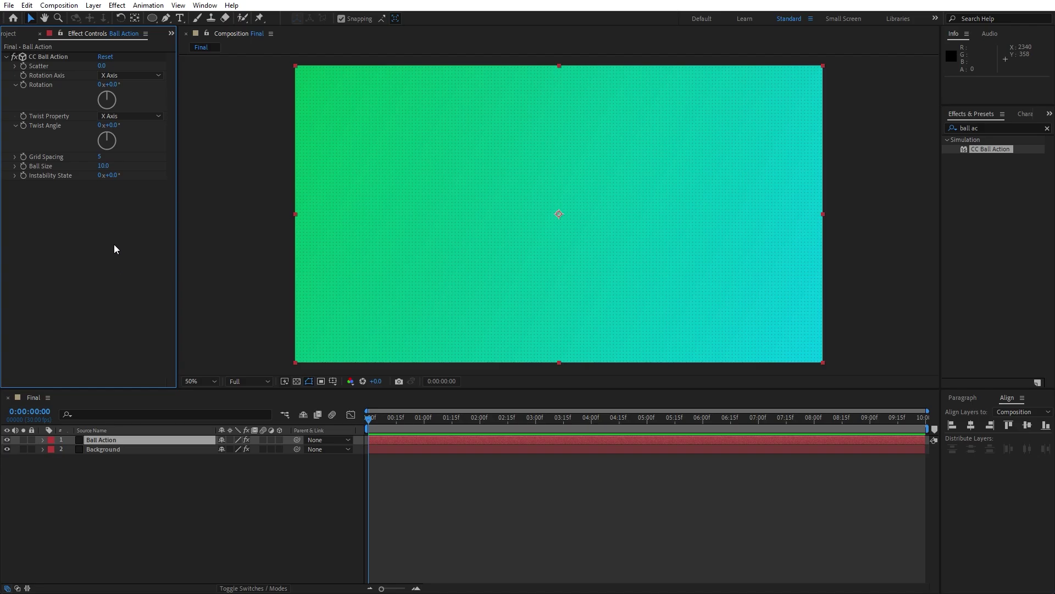
# Step: Add a Fill effect above CC Ball Action on the Ball Action layer and set its color to black (000000)
pyautogui.click(998, 128)
pyautogui.write('fill')
pyautogui.moveTo(985, 195); pyautogui.dragTo(71, 54)
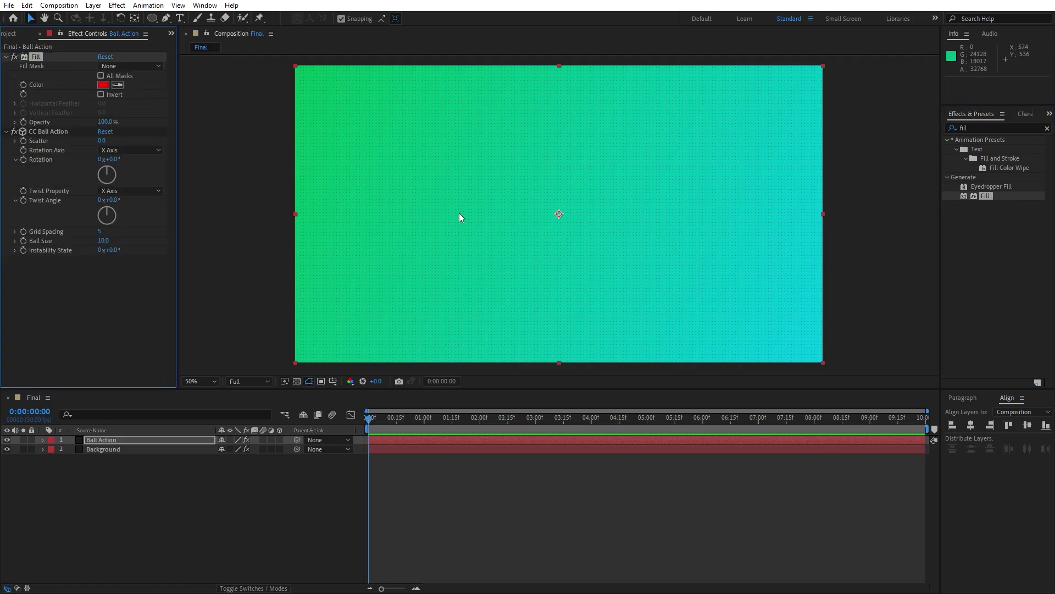
pyautogui.scroll(3, 466, 224)
pyautogui.scroll(-3, 443, 220)
pyautogui.click(103, 85)
pyautogui.write('000000')
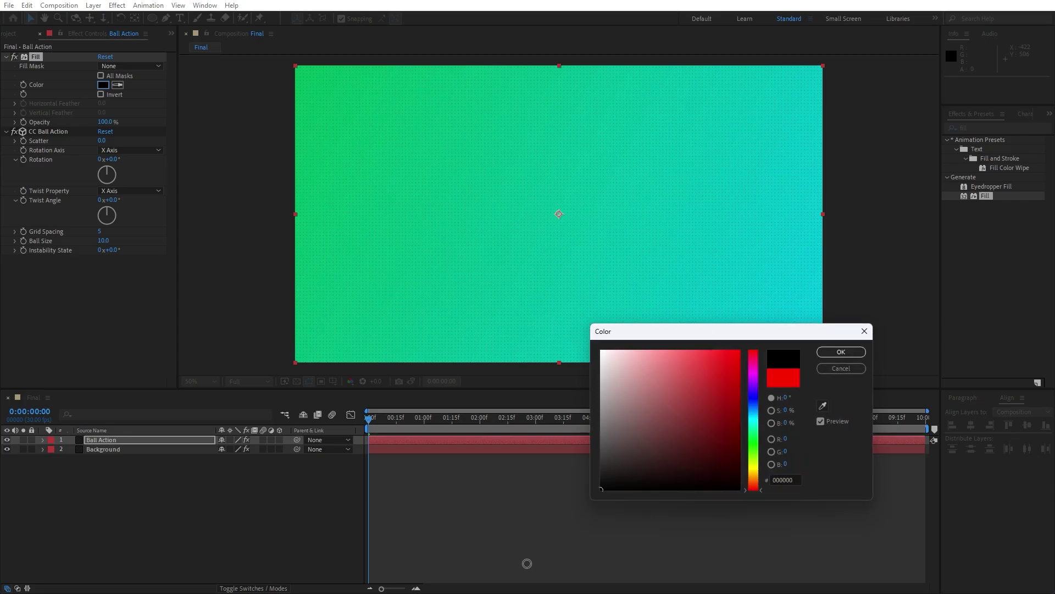
pyautogui.click(834, 353)
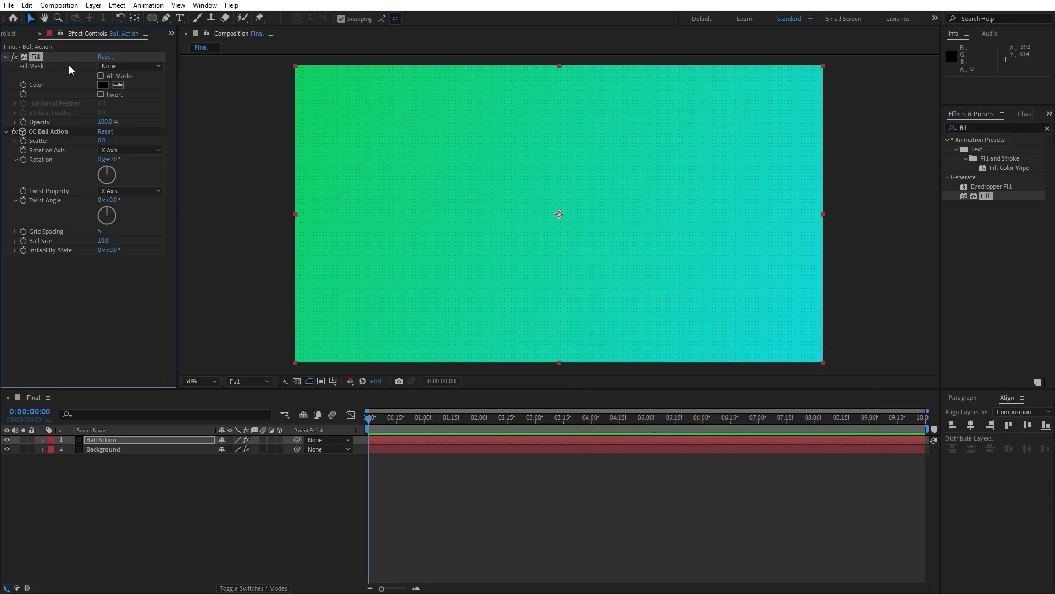
# Step: Create another 1920 × 1080, 30 fps, 10-second composition named Text
pyautogui.click(39, 35)
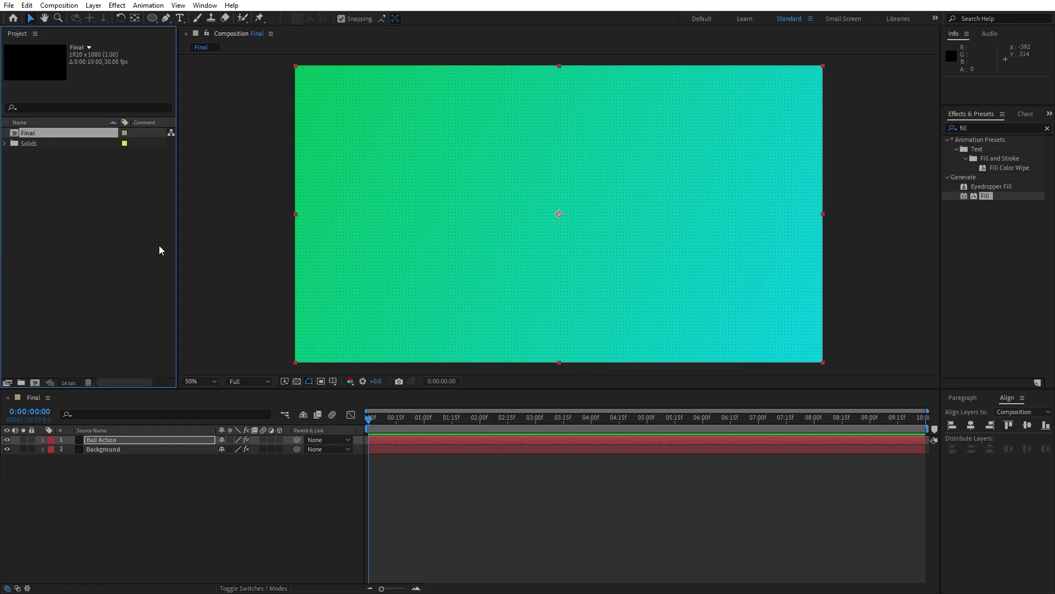
pyautogui.click(34, 382)
pyautogui.write('Text')
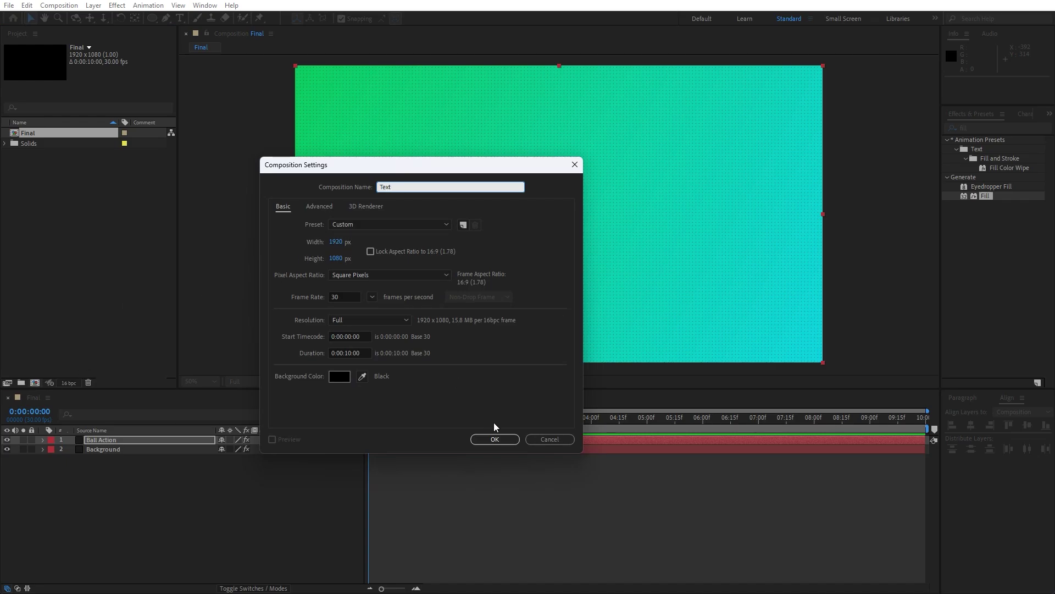
pyautogui.click(494, 440)
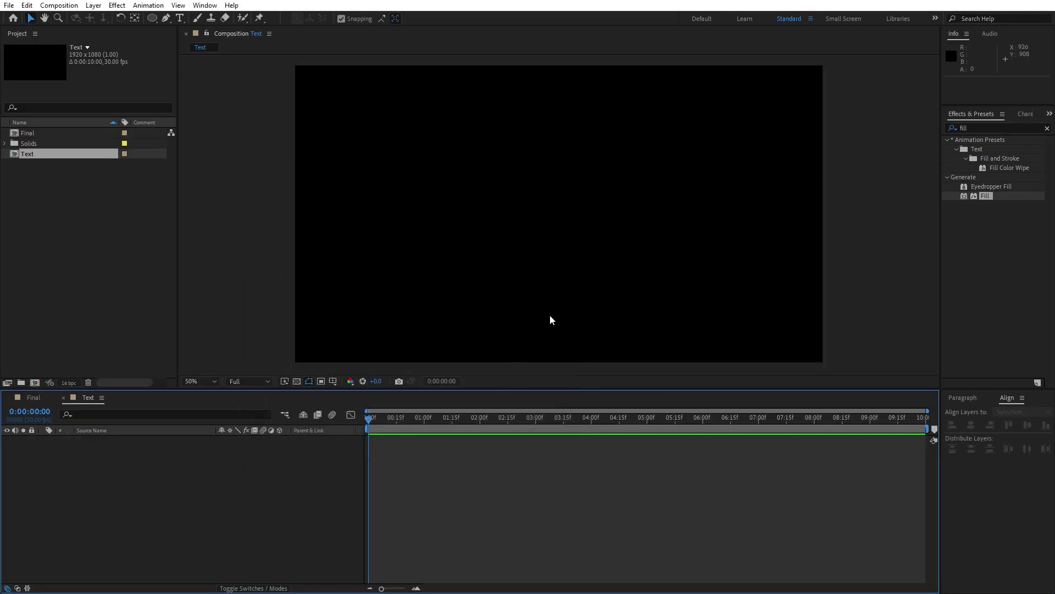
# Step: Add the text ECHO EFFECT to the Text composition and center it horizontally and vertically in the frame
pyautogui.click(179, 19)
pyautogui.click(503, 236)
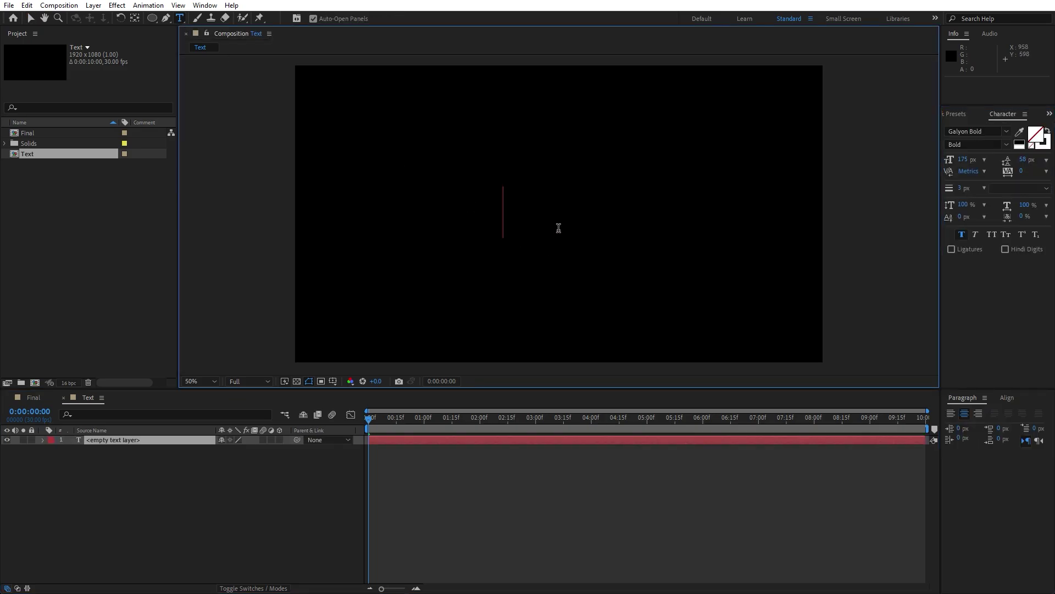
pyautogui.write('ECHO EFFECT')
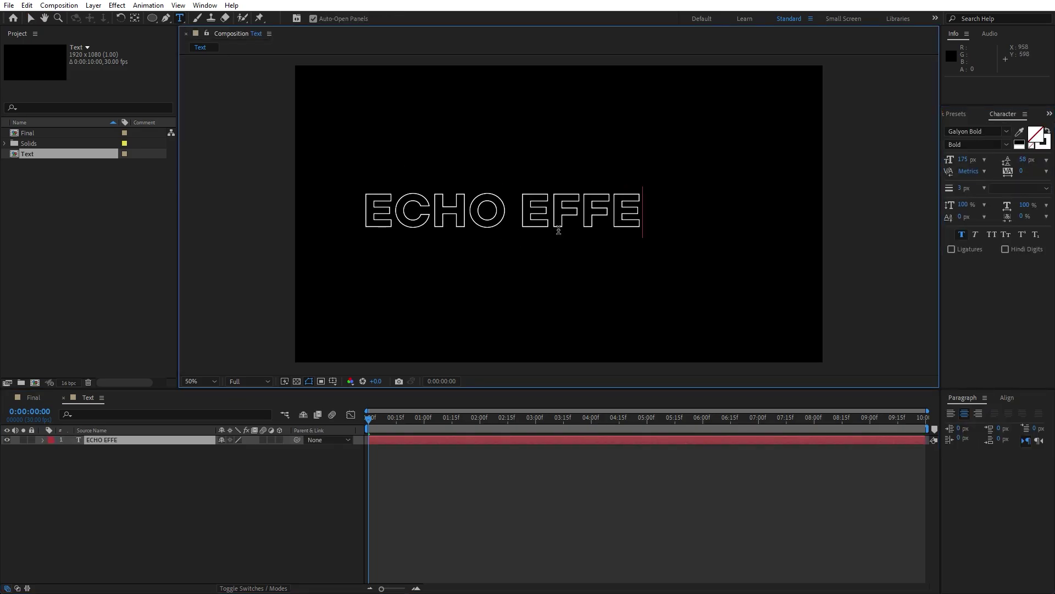
pyautogui.click(140, 439)
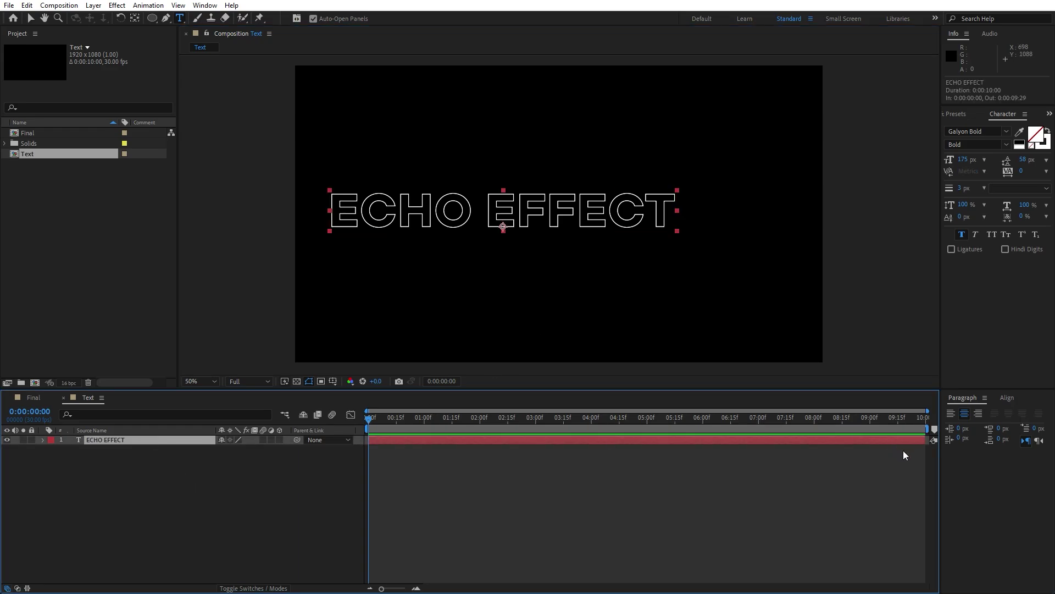
pyautogui.click(1008, 397)
pyautogui.click(971, 425)
pyautogui.click(1027, 425)
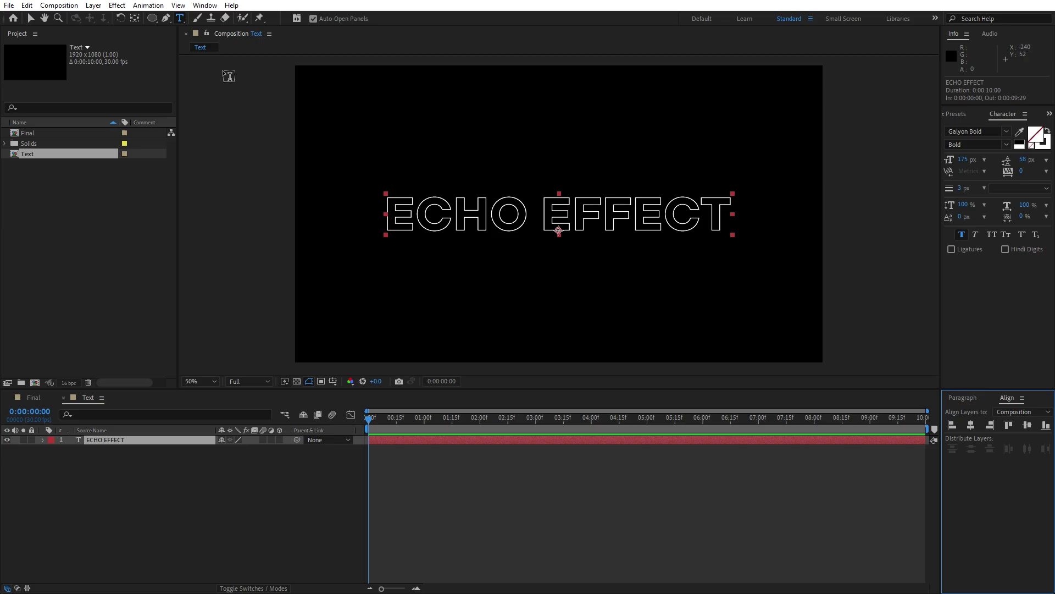
# Step: Select the ECHO EFFECT text layer, swap its fill and stroke, and swap them back to the outline style
pyautogui.click(204, 5)
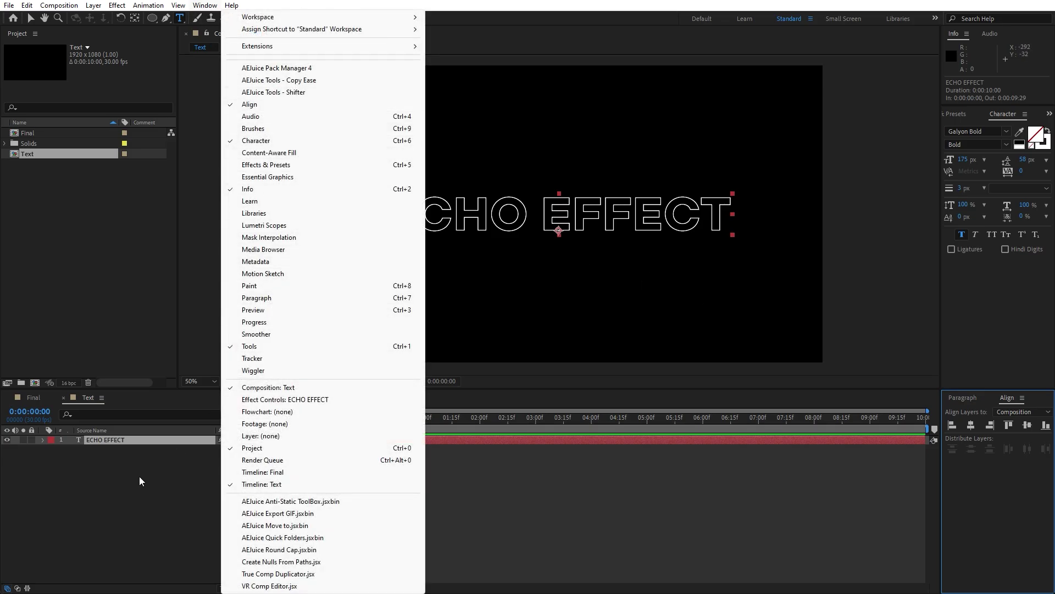
pyautogui.click(117, 446)
pyautogui.click(115, 437)
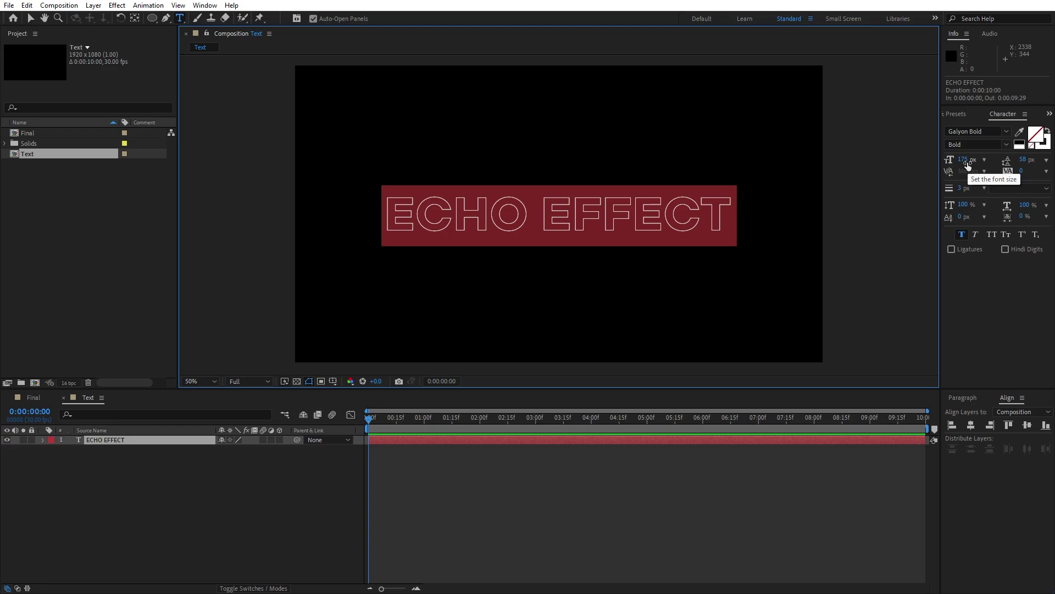
pyautogui.click(147, 487)
pyautogui.click(127, 439)
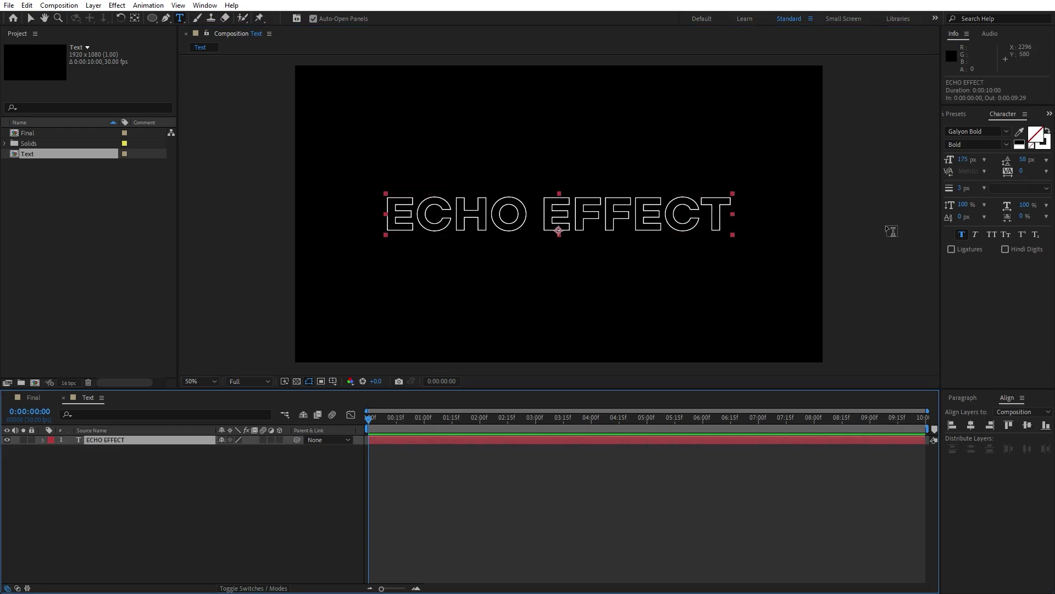
pyautogui.click(1048, 134)
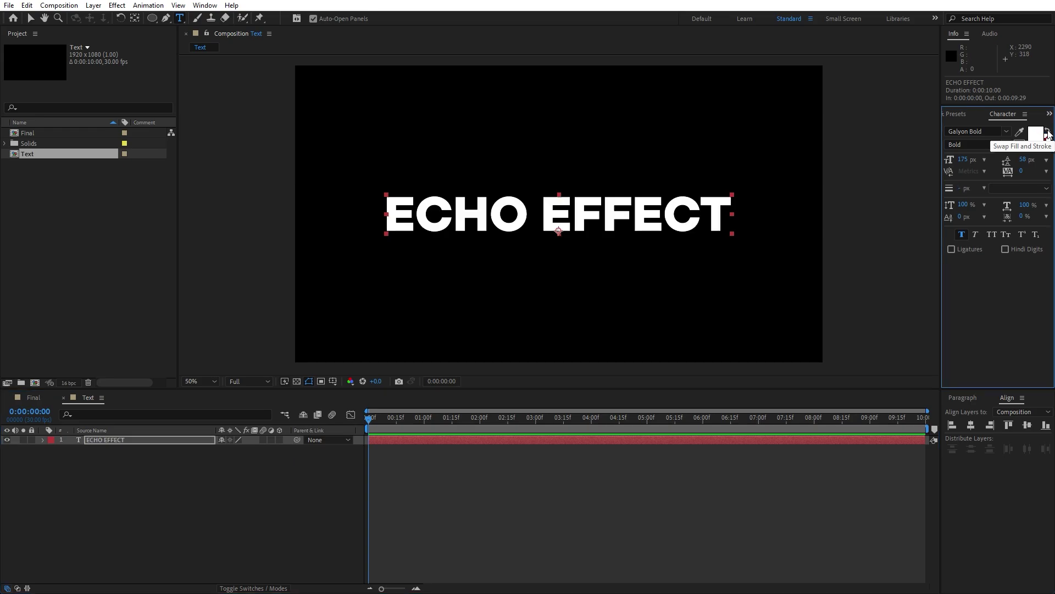
pyautogui.click(1048, 135)
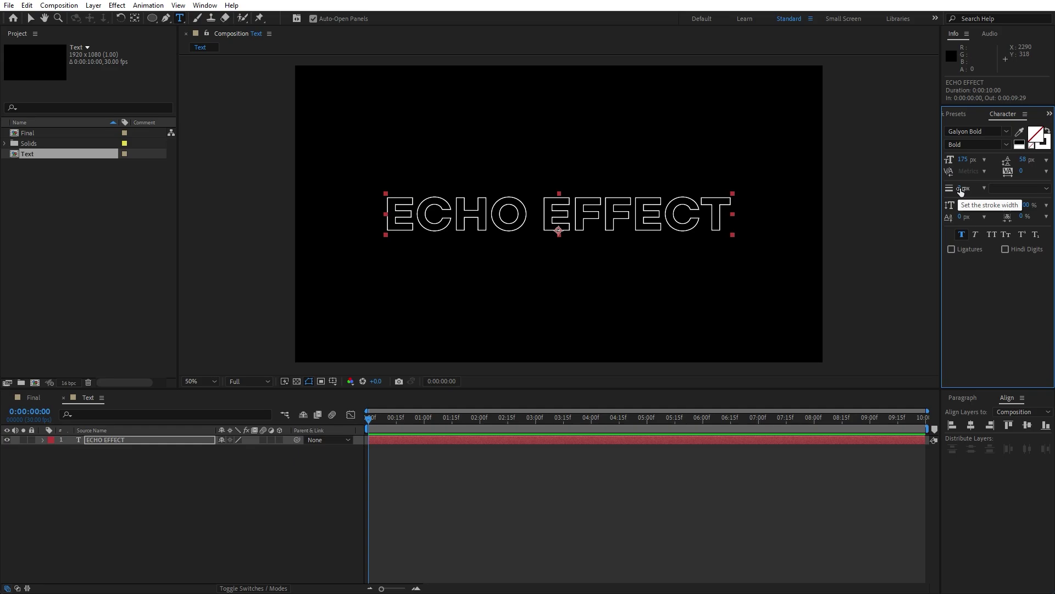
# Step: Add a text animator with Position and Opacity properties to the ECHO EFFECT layer
pyautogui.click(213, 491)
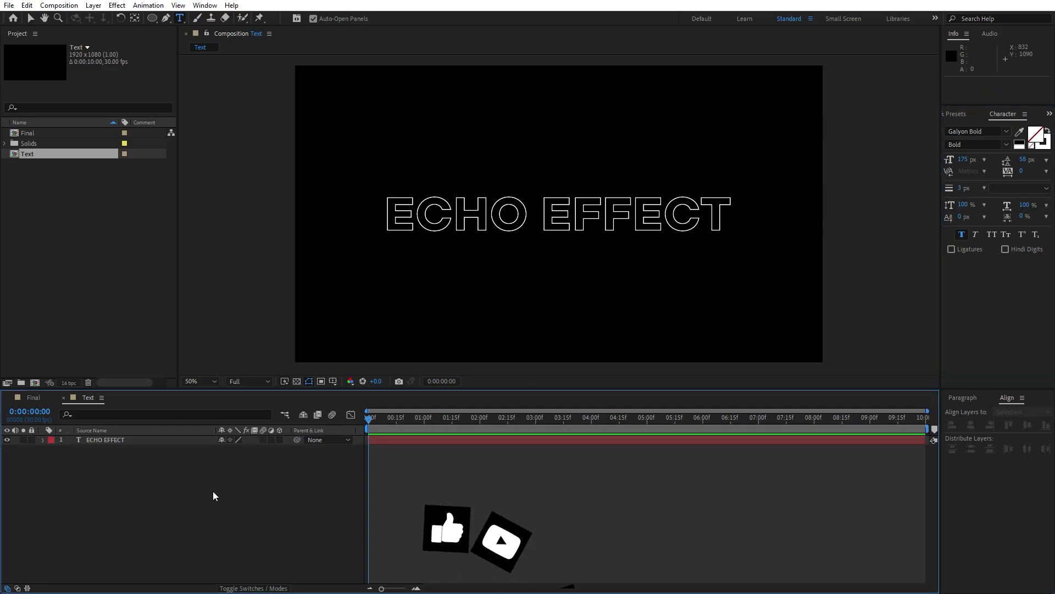
pyautogui.click(42, 440)
pyautogui.click(43, 441)
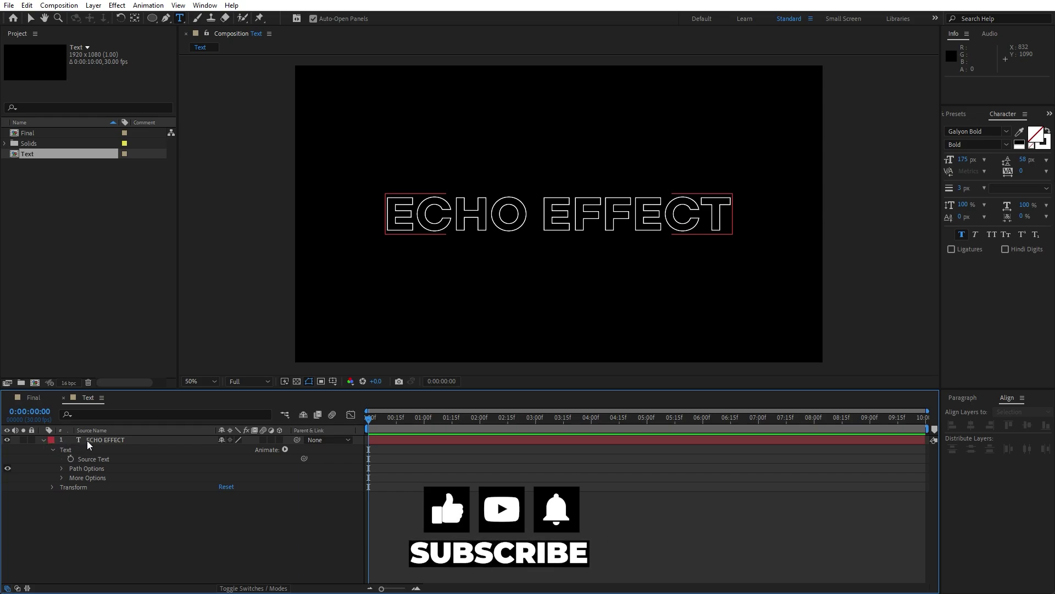
pyautogui.click(286, 450)
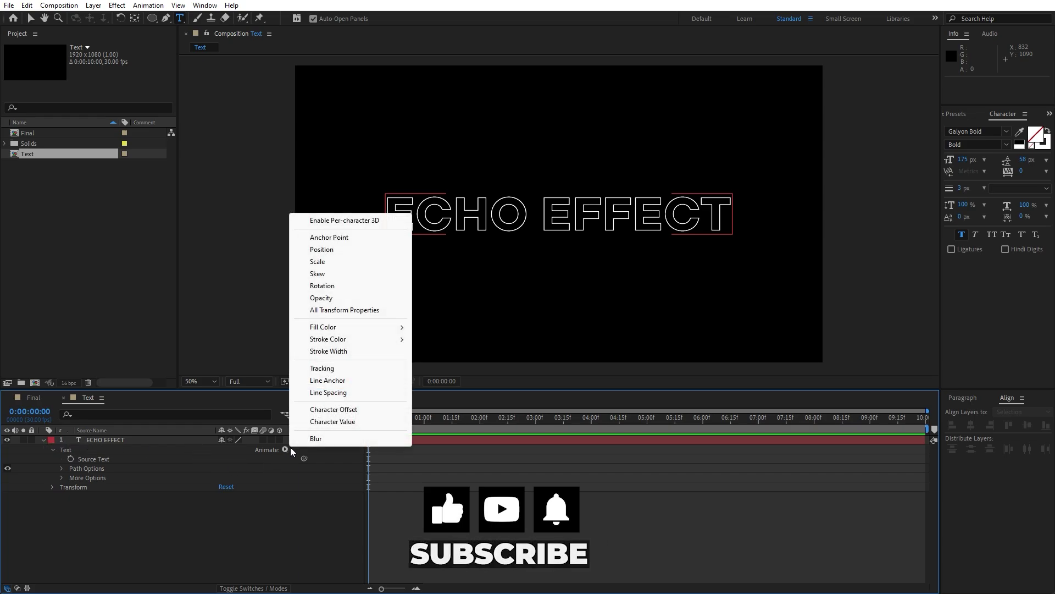
pyautogui.click(342, 250)
pyautogui.click(240, 547)
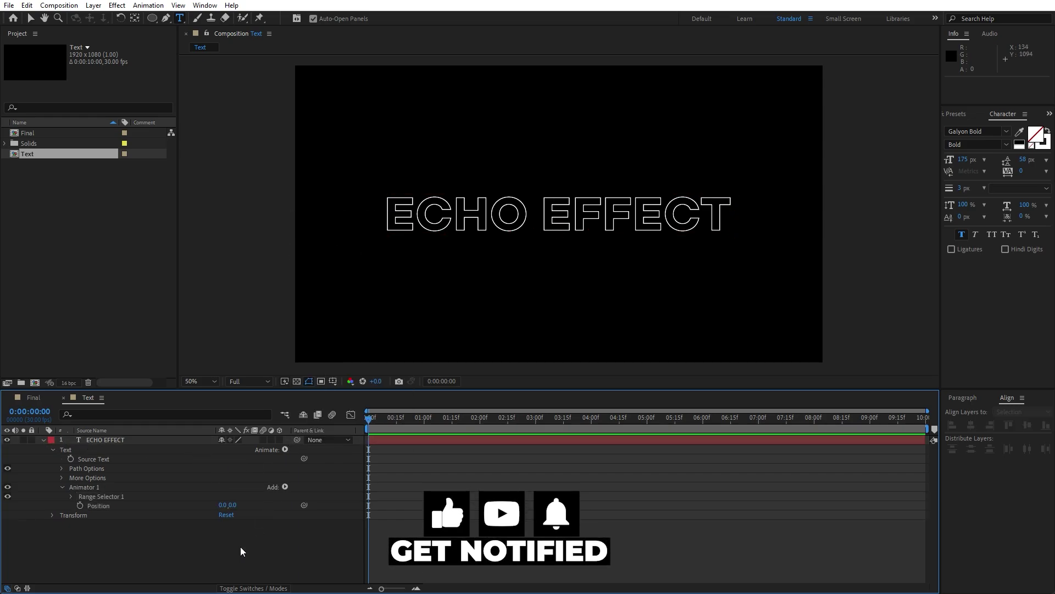
pyautogui.click(285, 486)
pyautogui.moveTo(287, 491)
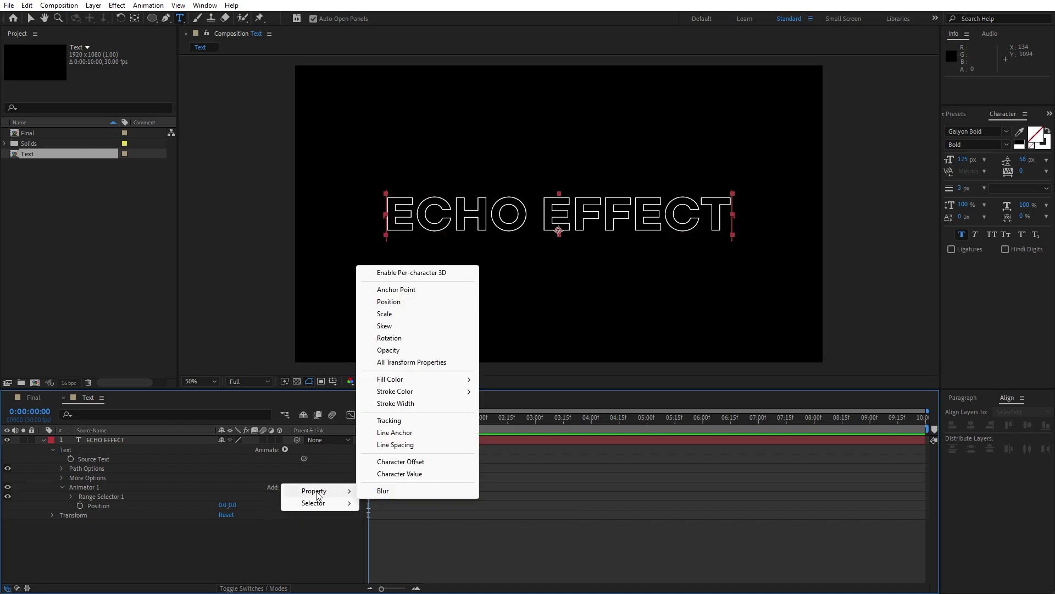
pyautogui.click(389, 351)
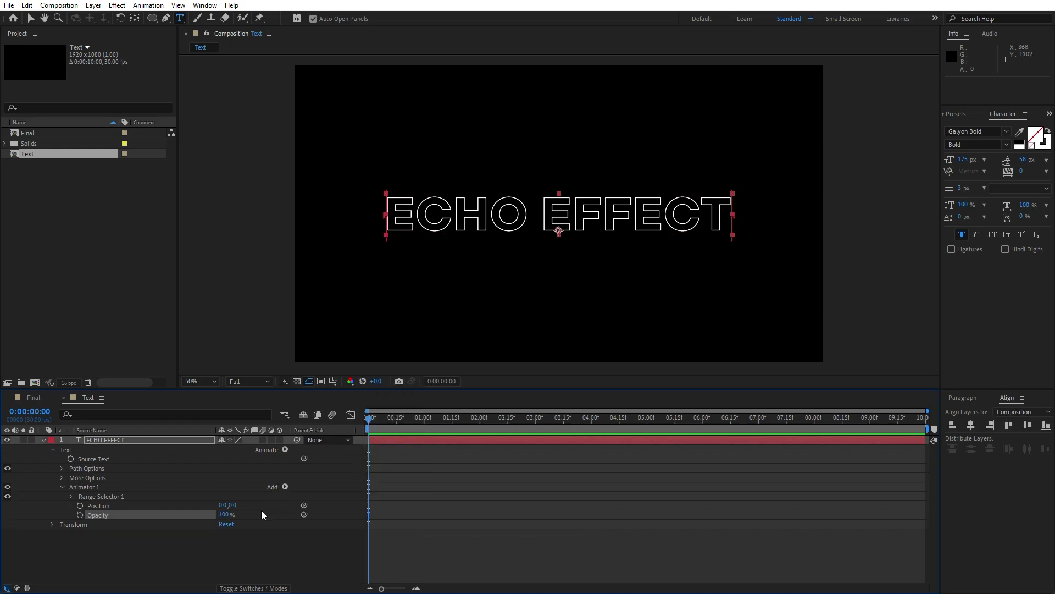
# Step: Set the text animator's Position to 0, -450
pyautogui.click(235, 504)
pyautogui.write('-450')
pyautogui.click(214, 547)
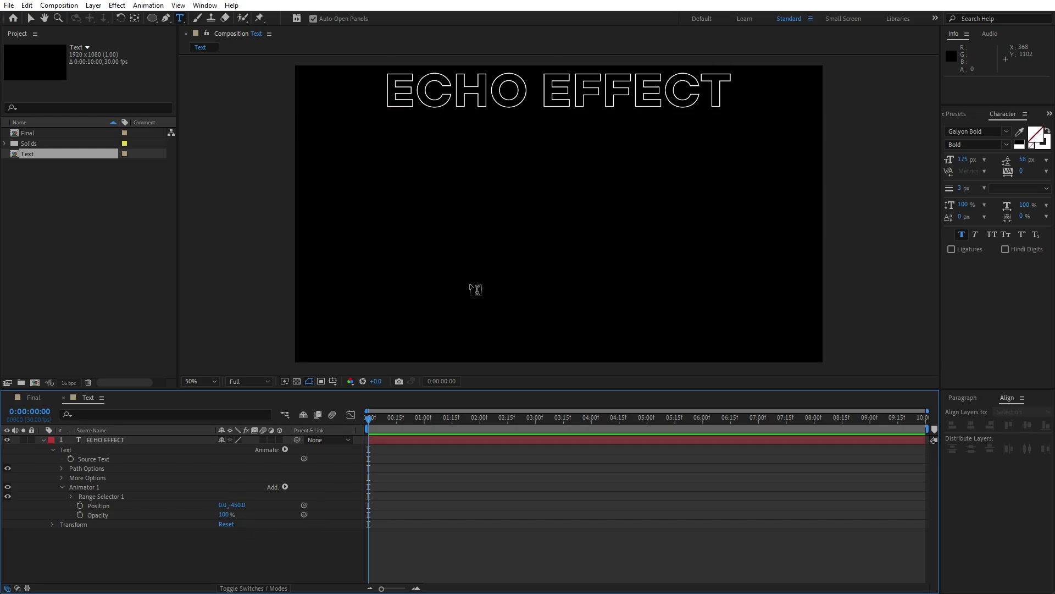
pyautogui.click(124, 514)
pyautogui.press('v')
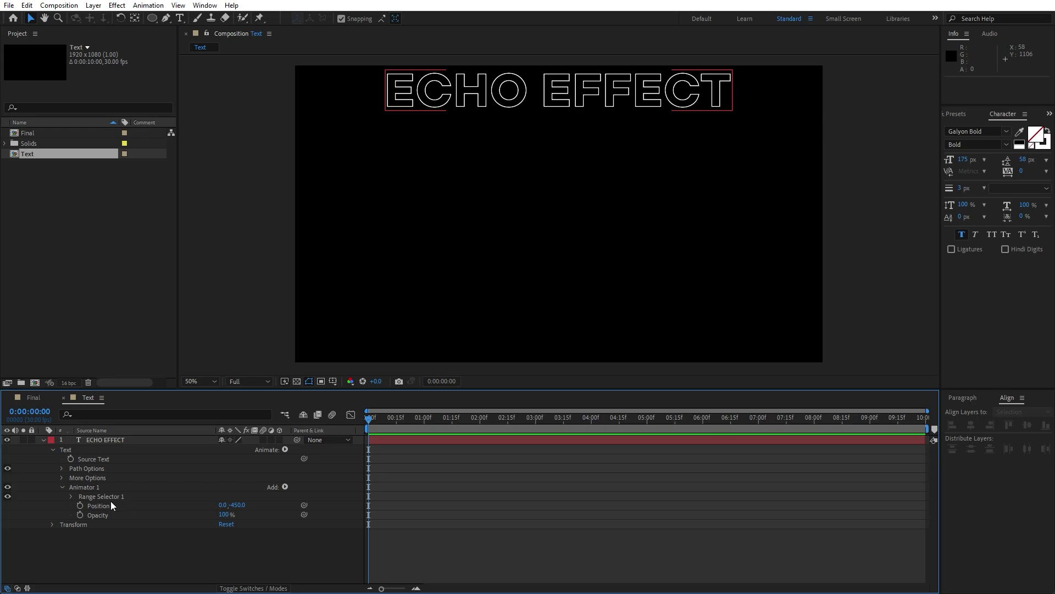
# Step: Keyframe Range Selector 1 at the composition's first frame with Start at 0% and Offset at -100%
pyautogui.click(71, 496)
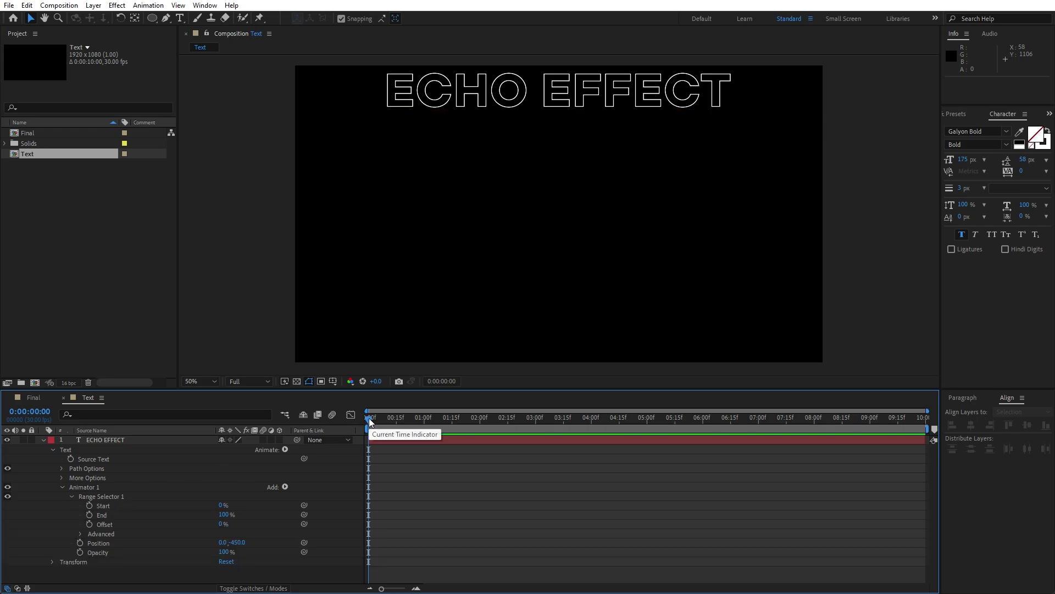
pyautogui.click(124, 507)
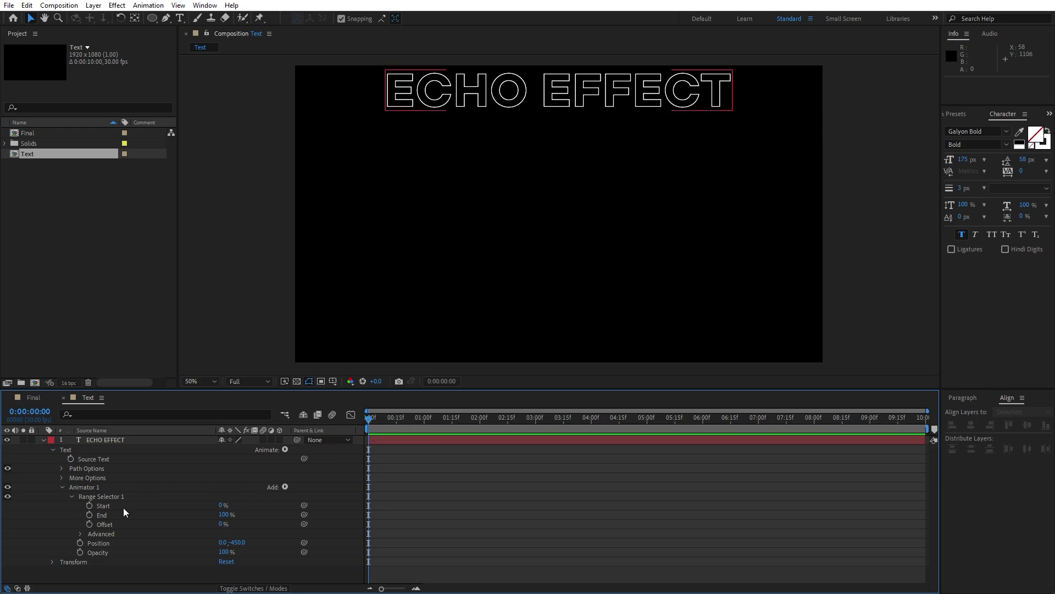
pyautogui.click(90, 505)
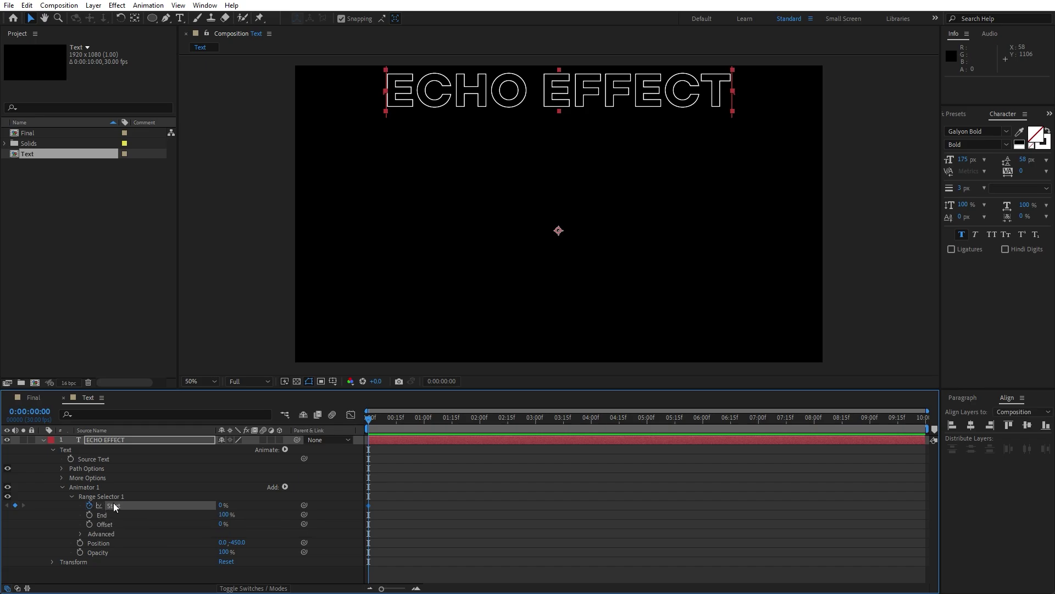
pyautogui.click(90, 525)
pyautogui.click(221, 524)
pyautogui.write('-100')
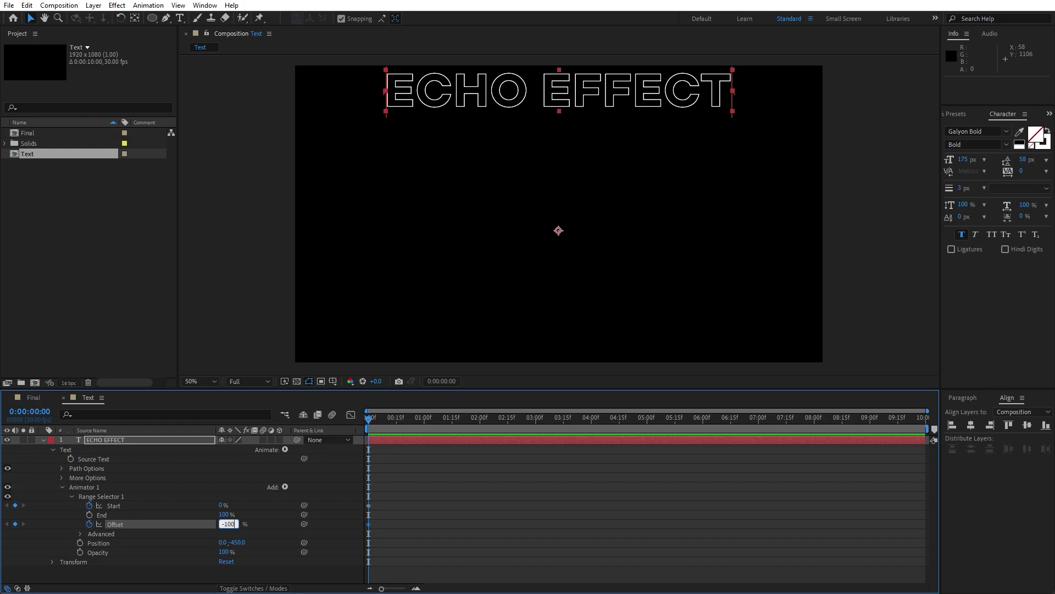
pyautogui.press('Return')
# Step: Set the range selector's Start to 100% and Offset to 100% at 0:00:02:01
pyautogui.click(394, 433)
pyautogui.click(483, 419)
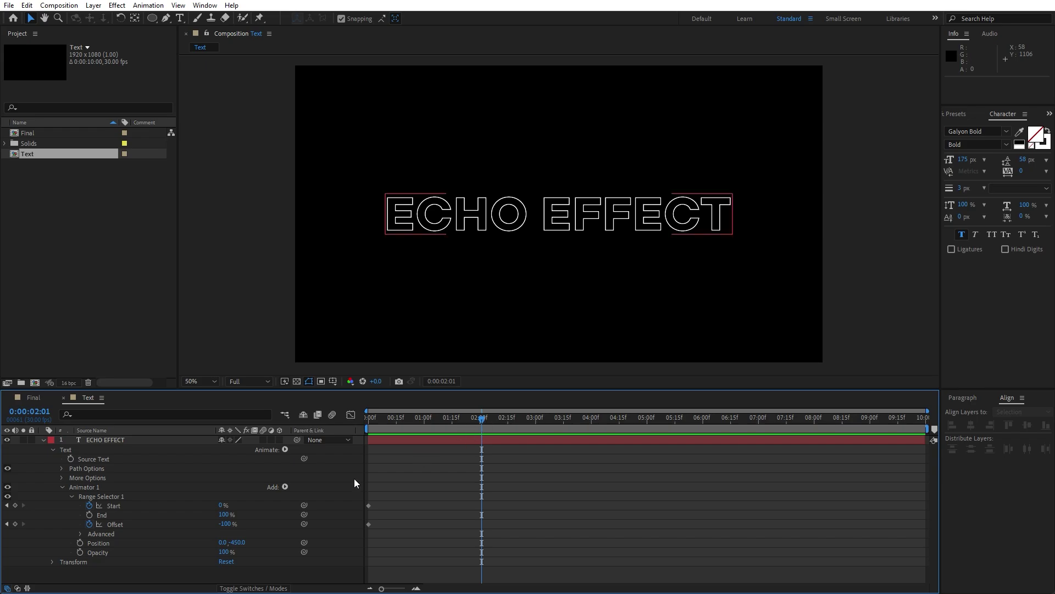
pyautogui.click(222, 505)
pyautogui.write('100')
pyautogui.press('Return')
pyautogui.click(225, 524)
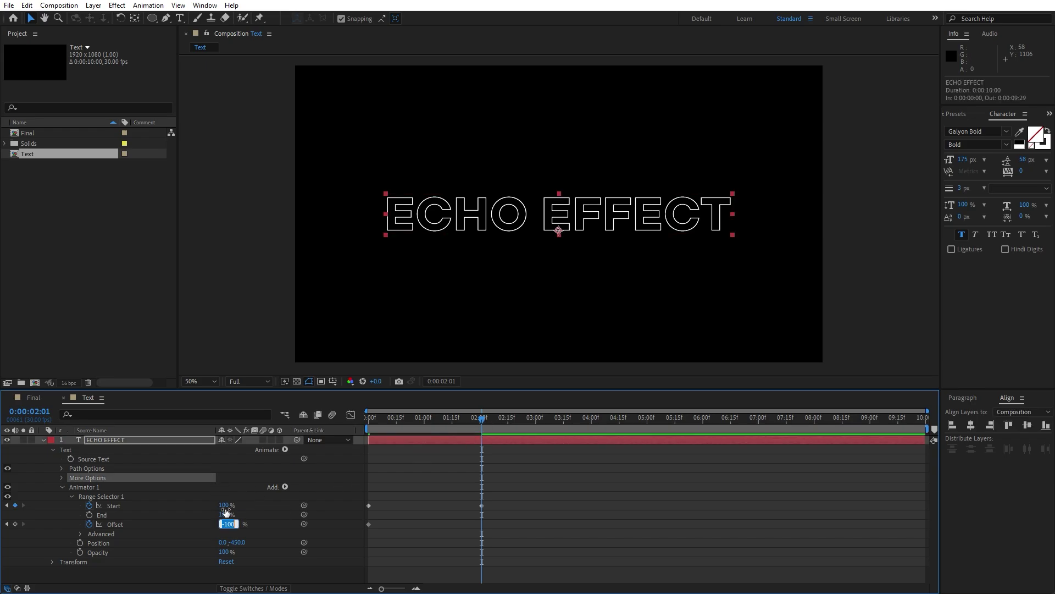
pyautogui.write('100')
pyautogui.press('Return')
# Step: Set the range selector's advanced Shape to Ramp Up with Ease High and Ease Low at 50%
pyautogui.click(420, 418)
pyautogui.moveTo(435, 425); pyautogui.dragTo(495, 431)
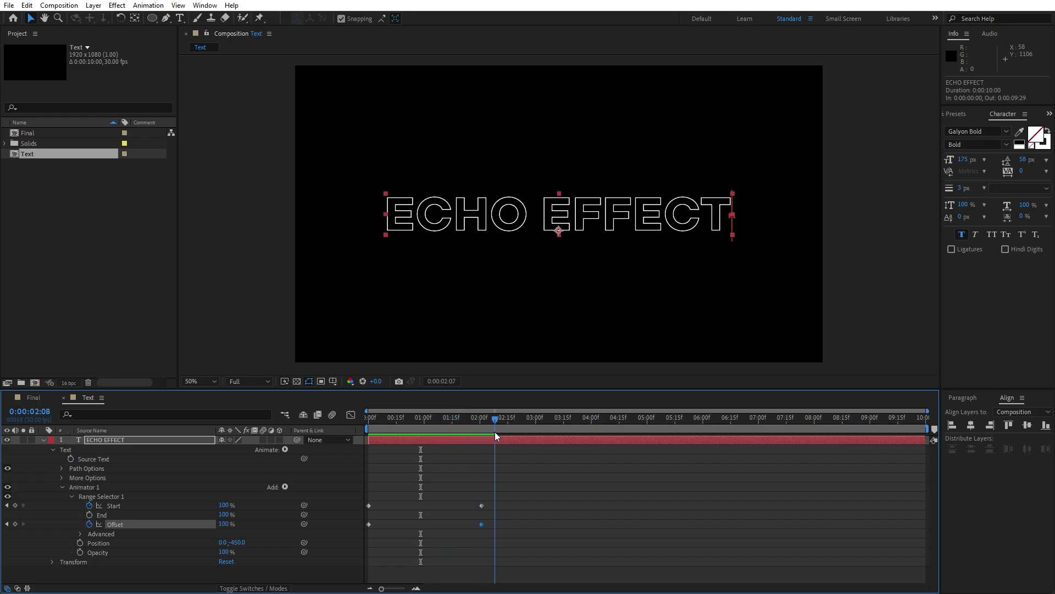
pyautogui.click(79, 534)
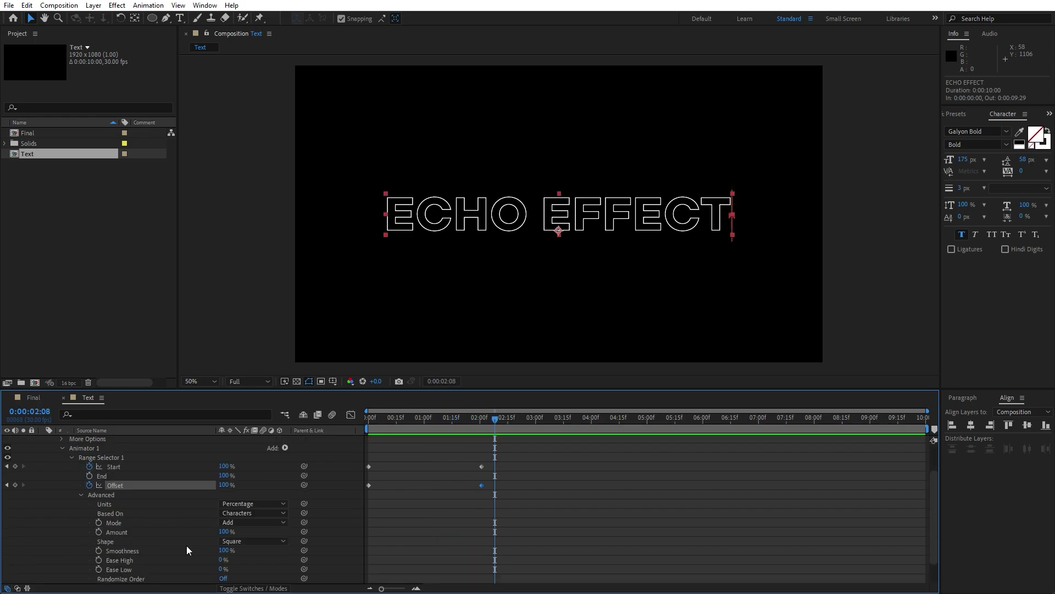
pyautogui.click(232, 543)
pyautogui.click(265, 479)
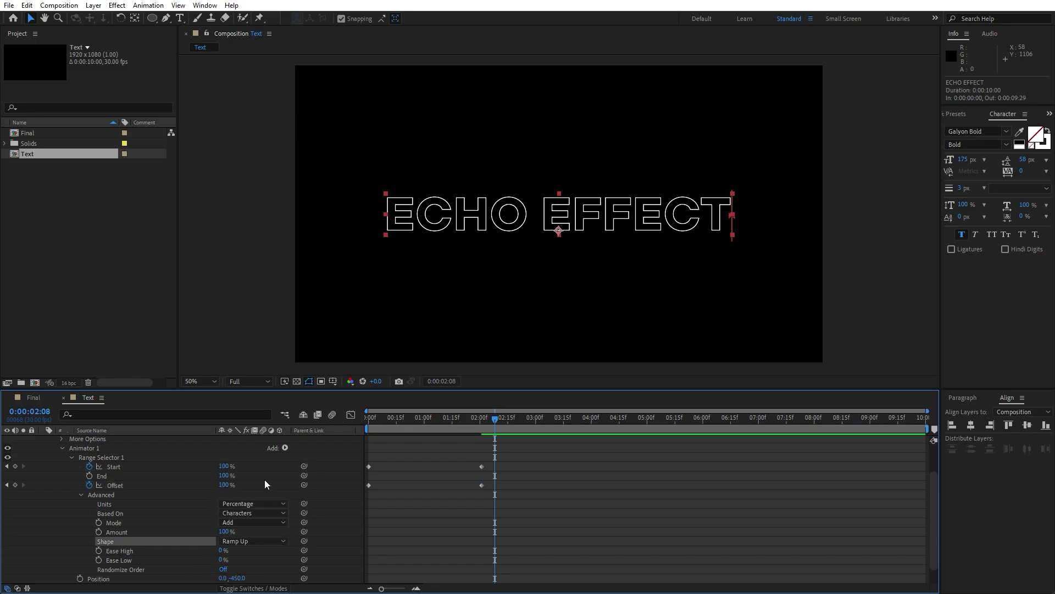
pyautogui.click(220, 551)
pyautogui.write('50')
pyautogui.press('Tab')
pyautogui.write('50')
# Step: Turn on Randomize Order for the range selector and preview the letter animation
pyautogui.moveTo(419, 429)
pyautogui.mouseDown()
pyautogui.moveTo(400, 424)
pyautogui.moveTo(415, 426)
pyautogui.mouseUp()
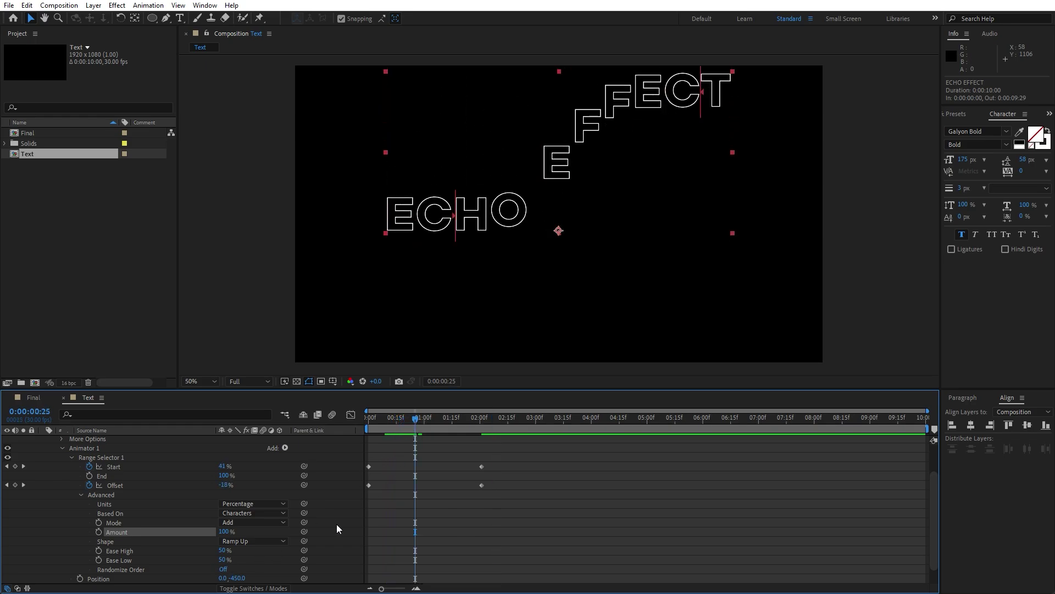
pyautogui.click(223, 569)
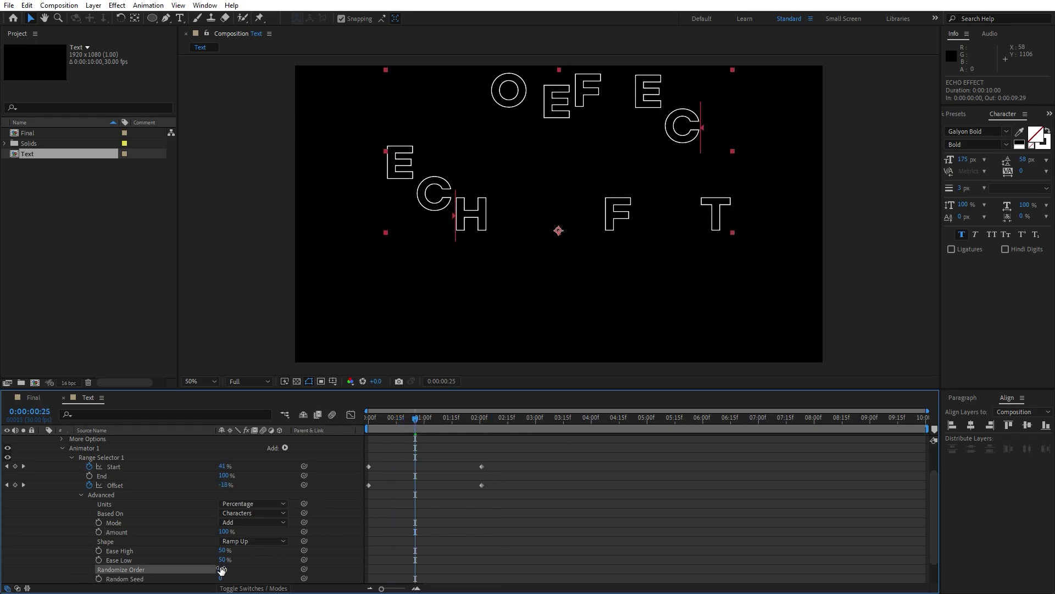
pyautogui.click(62, 448)
pyautogui.press('space')
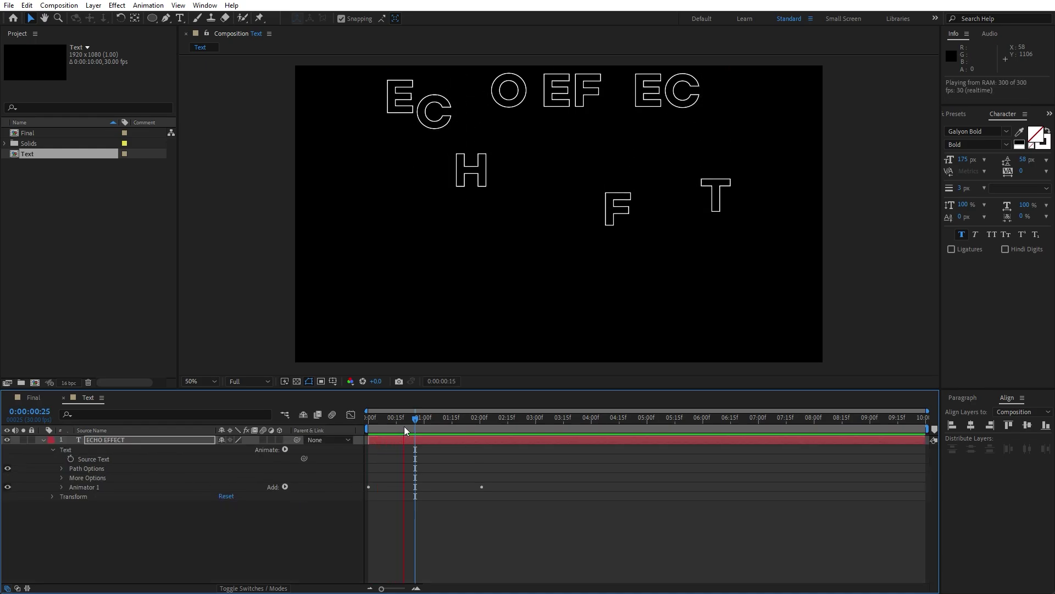
pyautogui.press('space')
pyautogui.click(399, 421)
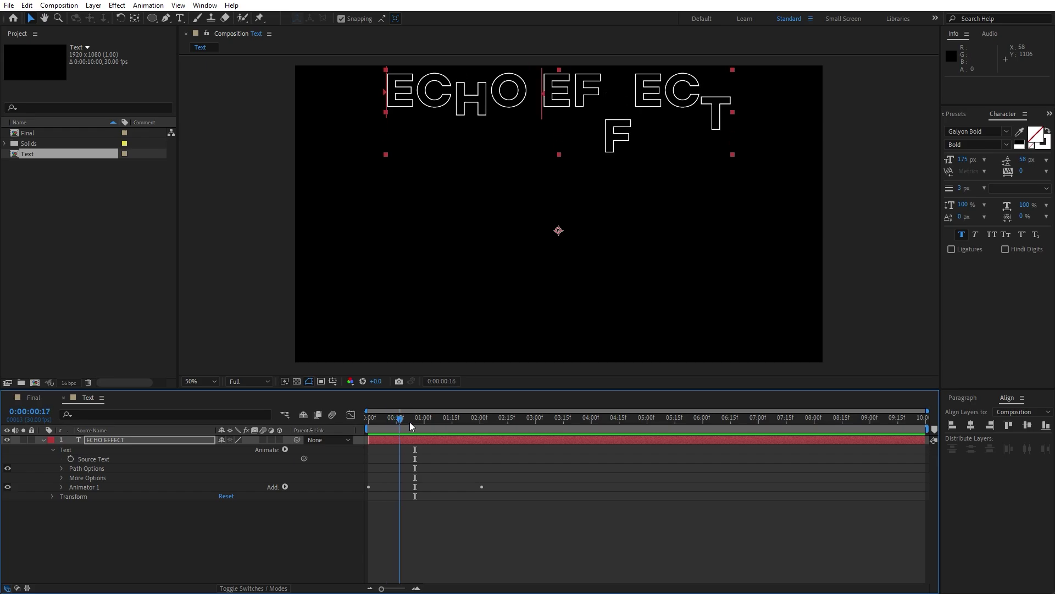
pyautogui.moveTo(407, 421); pyautogui.dragTo(463, 421)
# Step: Set Animator 1's Opacity to 0% and preview the letters fading in as they drop
pyautogui.click(61, 485)
pyautogui.scroll(3, 71, 486)
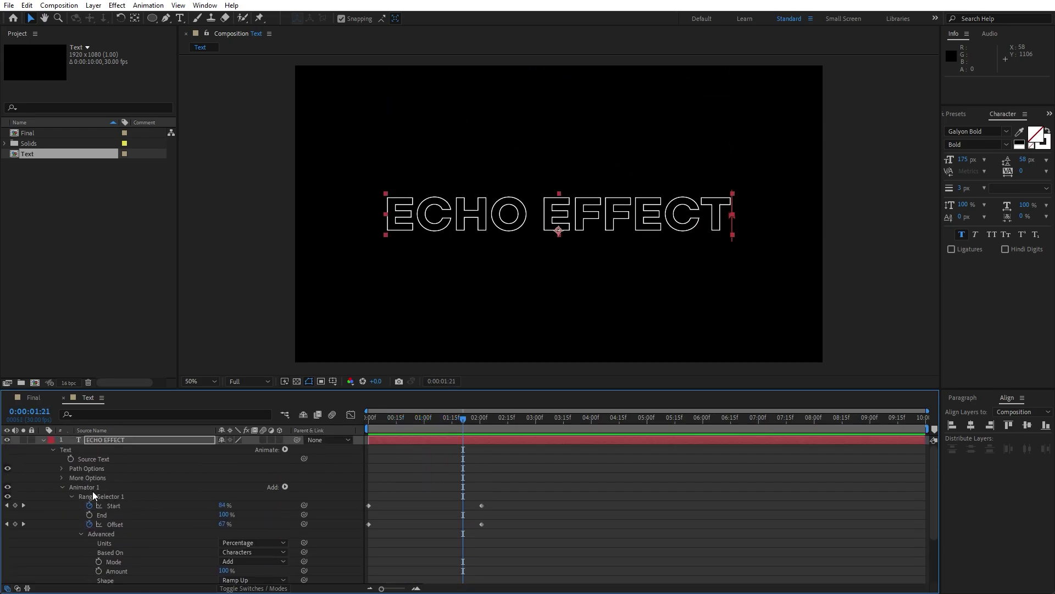
pyautogui.click(81, 533)
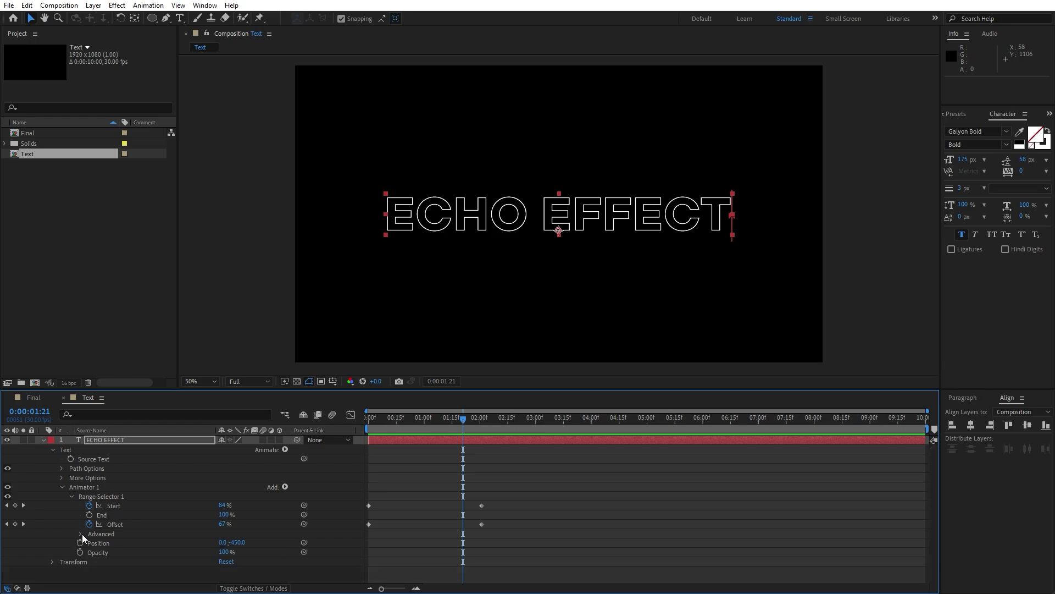
pyautogui.click(225, 552)
pyautogui.write('0')
pyautogui.press('Return')
pyautogui.moveTo(464, 419); pyautogui.dragTo(420, 424)
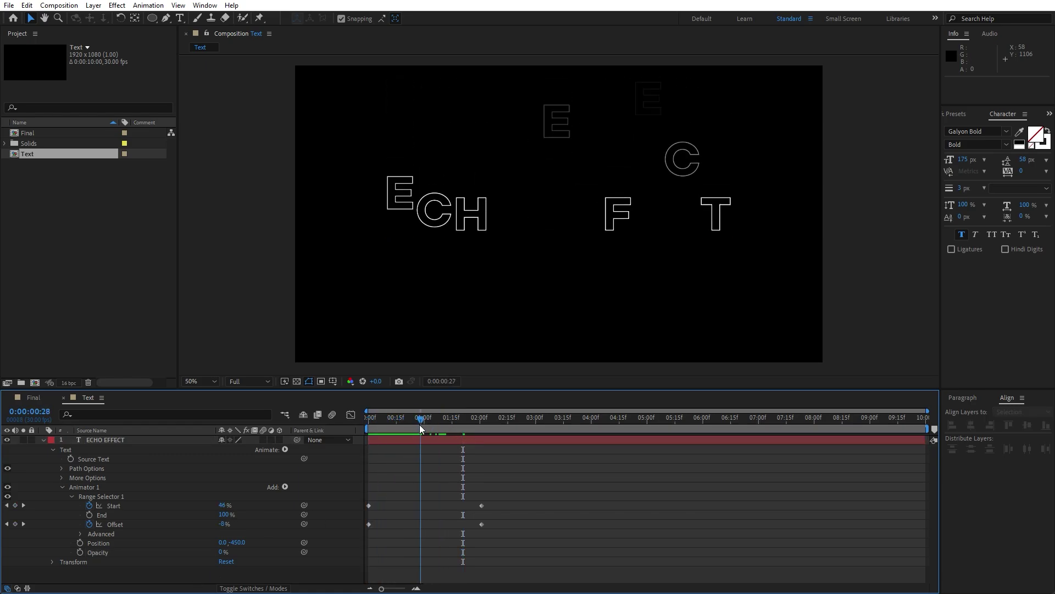
pyautogui.press('space')
# Step: Add a Tracking animator to the text and keyframe its Tracking Amount at 0 at 0:00:01:16
pyautogui.click(448, 419)
pyautogui.moveTo(447, 420); pyautogui.dragTo(453, 421)
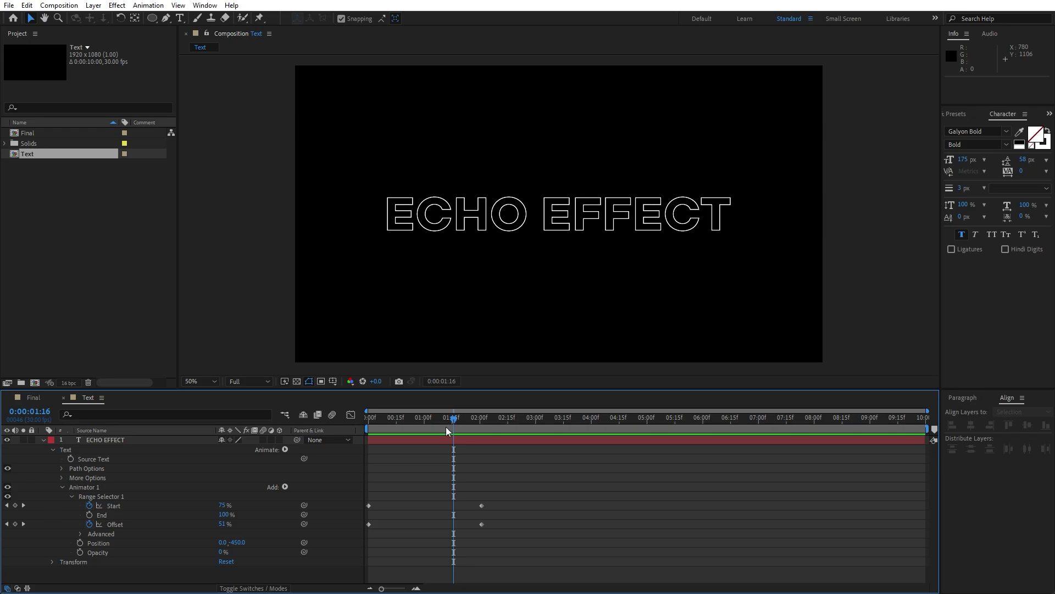
pyautogui.click(283, 448)
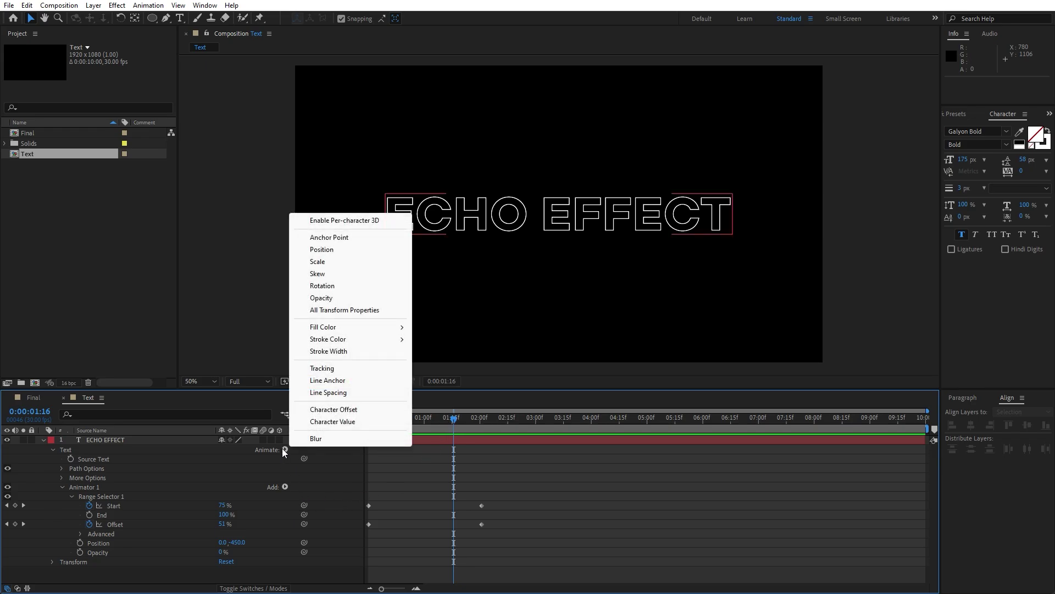
pyautogui.click(340, 372)
pyautogui.click(170, 516)
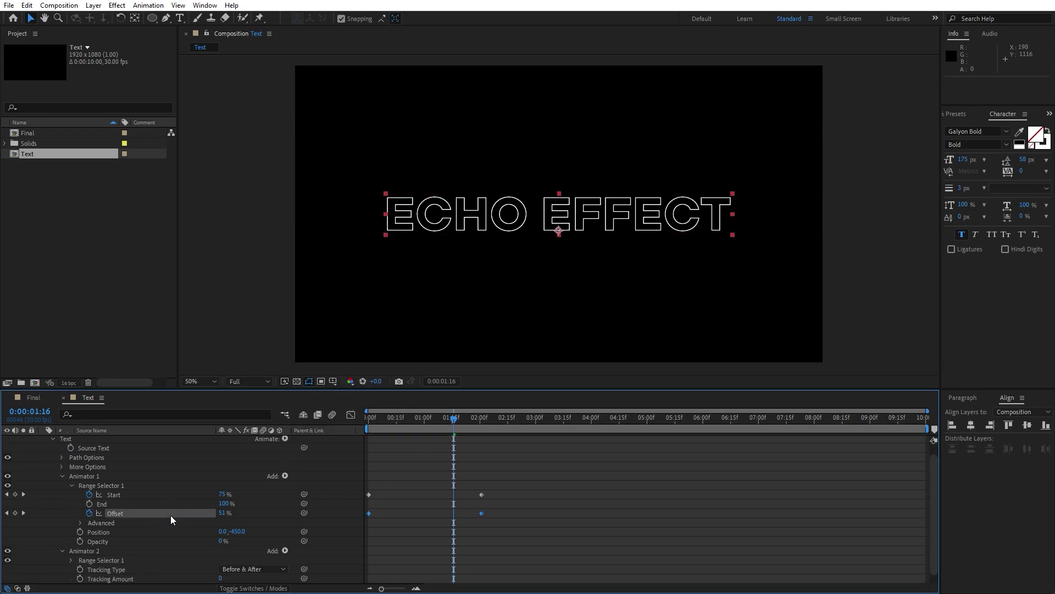
pyautogui.click(80, 579)
# Step: Set the Tracking Amount to 20 at 0:00:02:15
pyautogui.moveTo(457, 424); pyautogui.dragTo(510, 424)
pyautogui.click(221, 579)
pyautogui.write('20')
pyautogui.click(127, 305)
# Step: Apply Easy Ease to both Tracking Amount keyframes
pyautogui.moveTo(538, 545); pyautogui.dragTo(442, 575)
pyautogui.rightClick(454, 569)
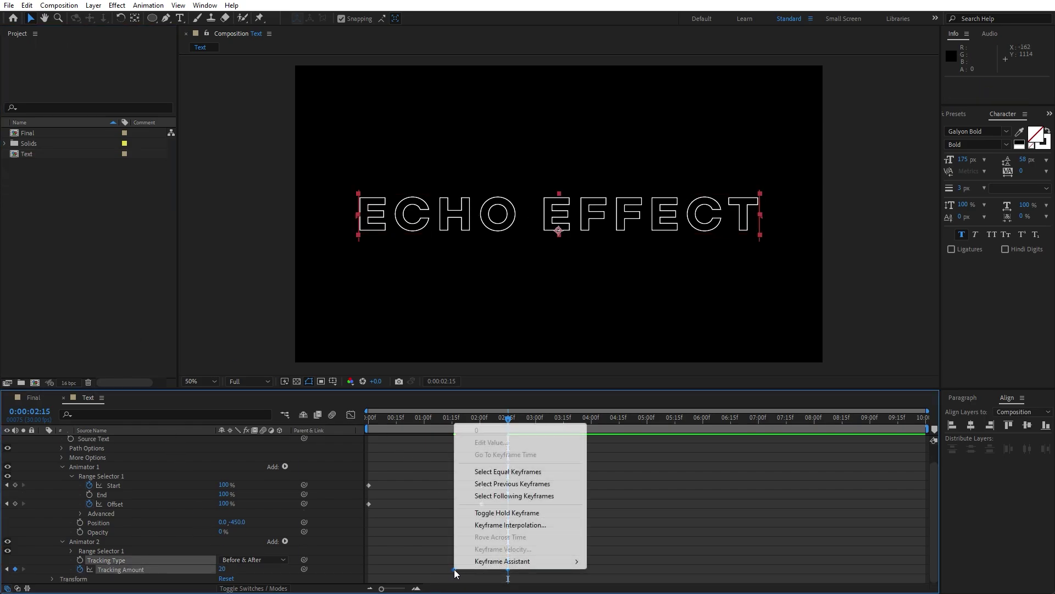
pyautogui.moveTo(496, 570)
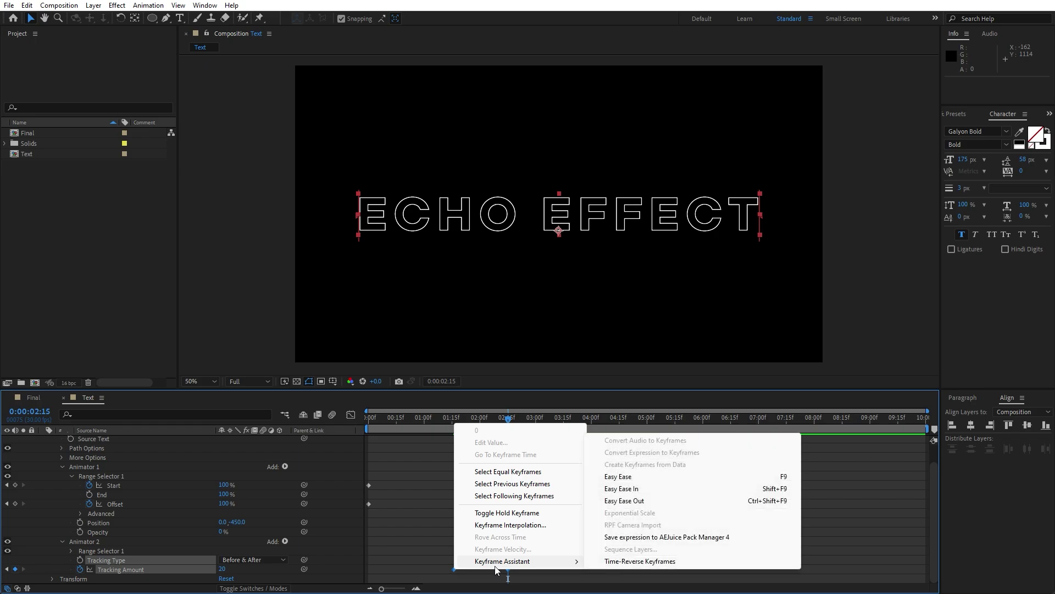
pyautogui.click(649, 476)
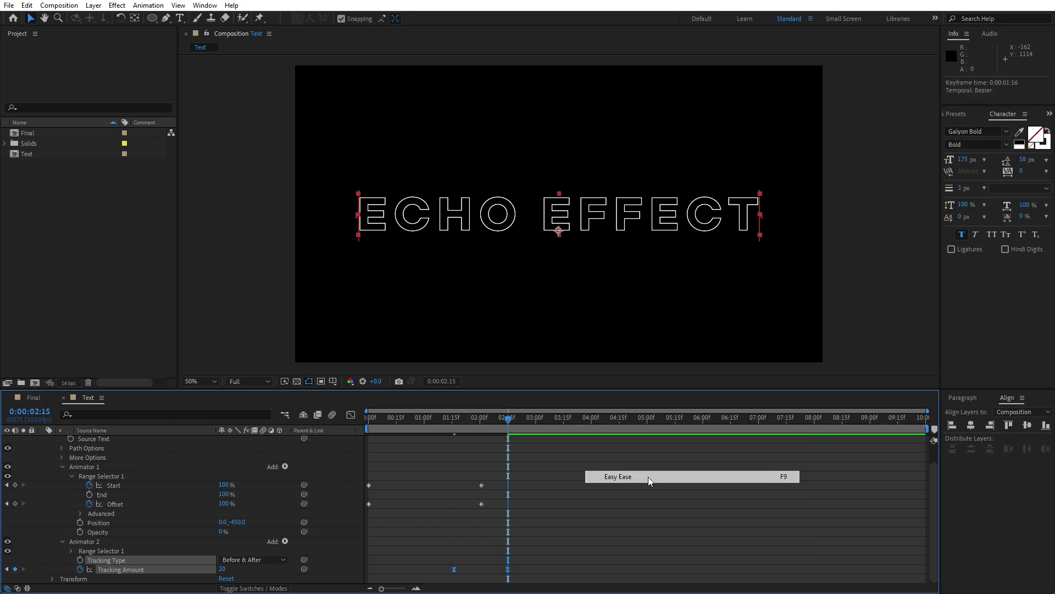
# Step: Reshape the Tracking Amount speed graph into a narrow, sharp peak between its two keyframes
pyautogui.click(351, 414)
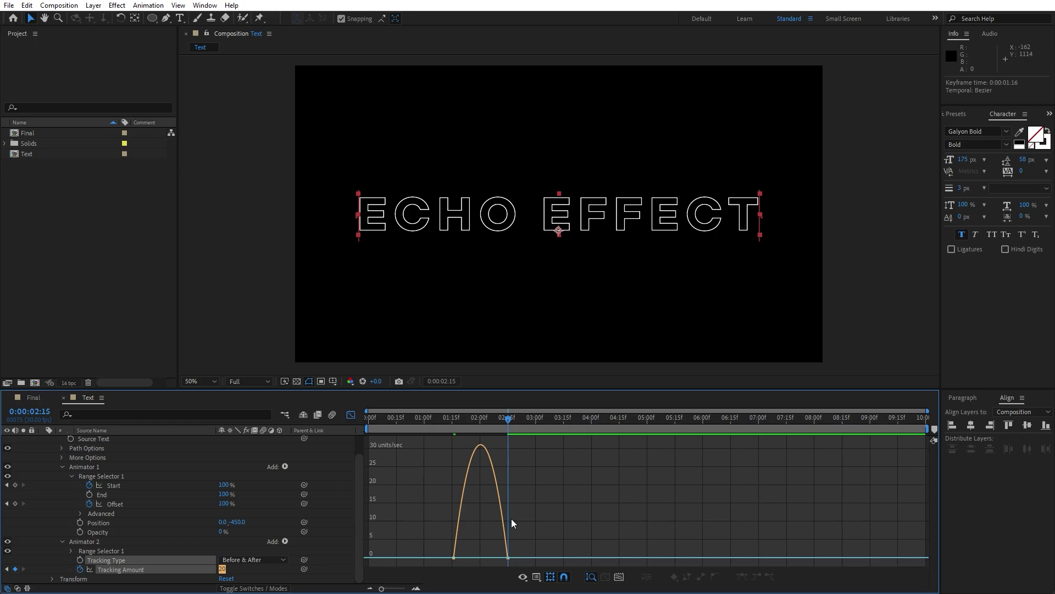
pyautogui.moveTo(498, 558); pyautogui.dragTo(477, 557)
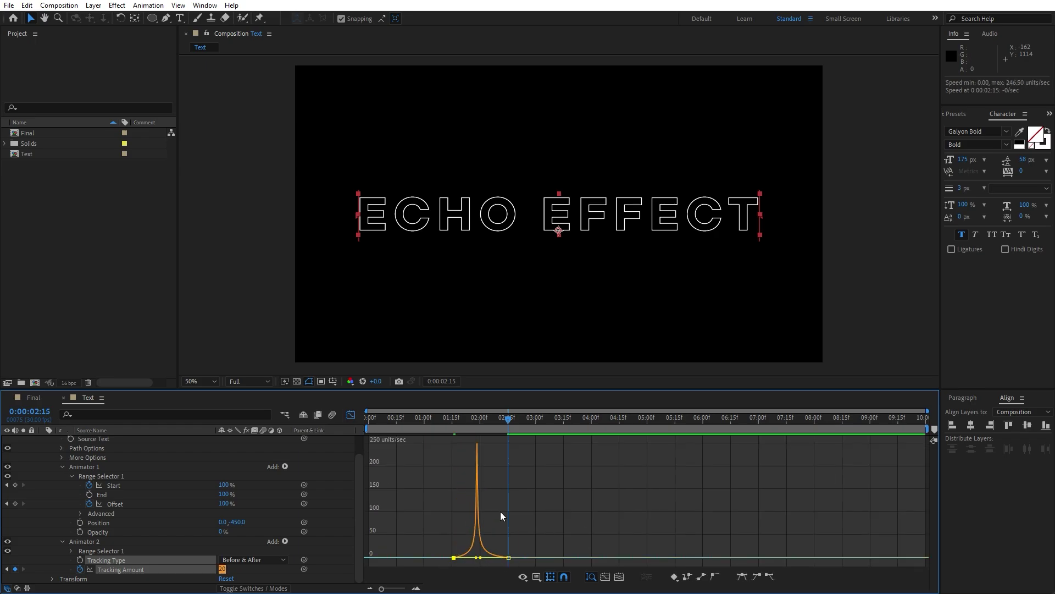
pyautogui.rightClick(507, 510)
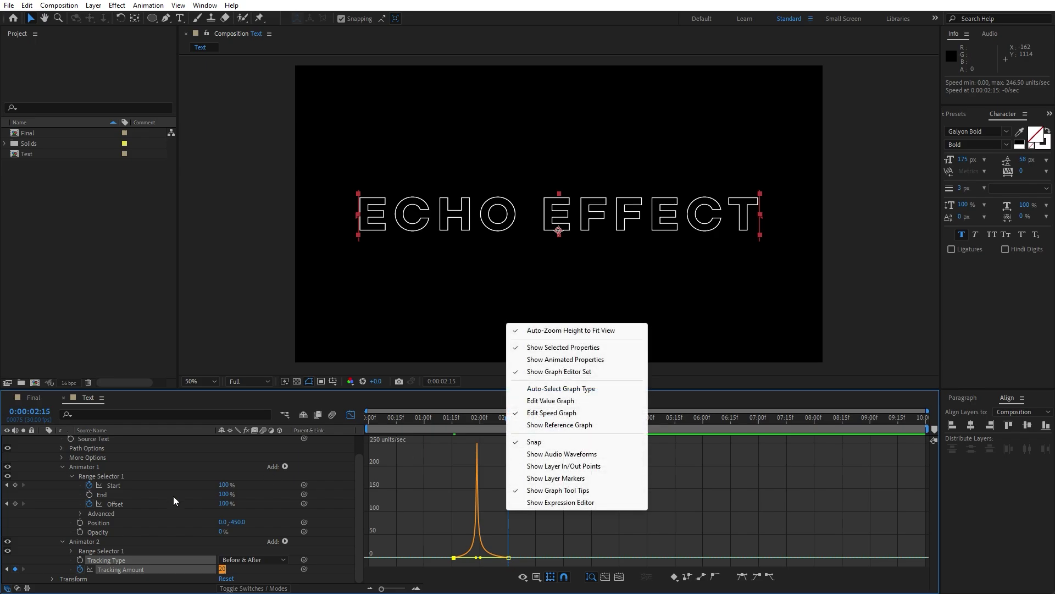
pyautogui.click(173, 495)
# Step: Collapse the text layer, leave the graph editor and play back the text animation
pyautogui.scroll(1, 39, 447)
pyautogui.click(44, 440)
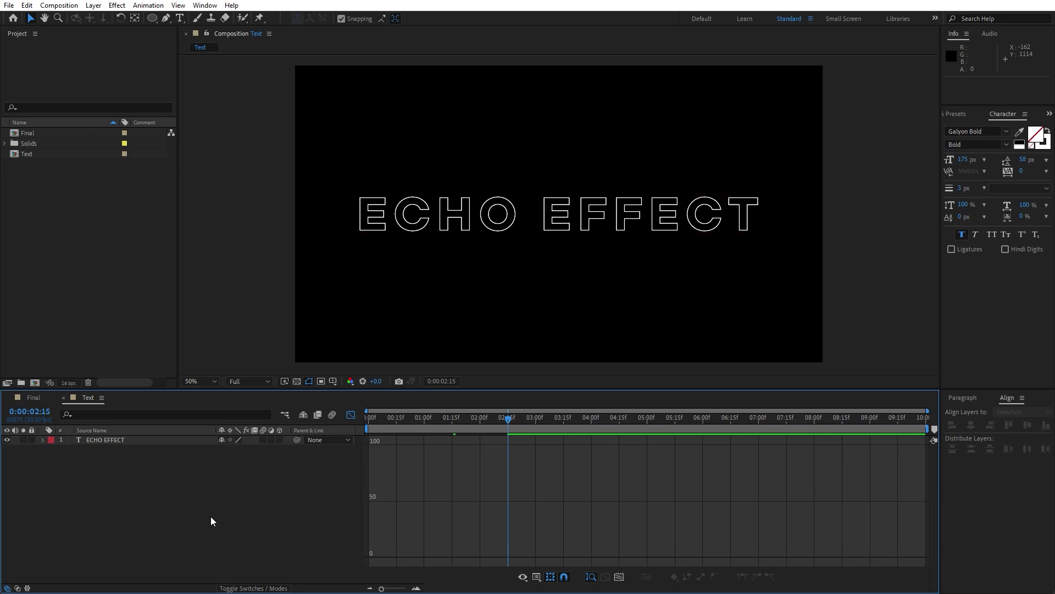
pyautogui.click(350, 414)
pyautogui.press('space')
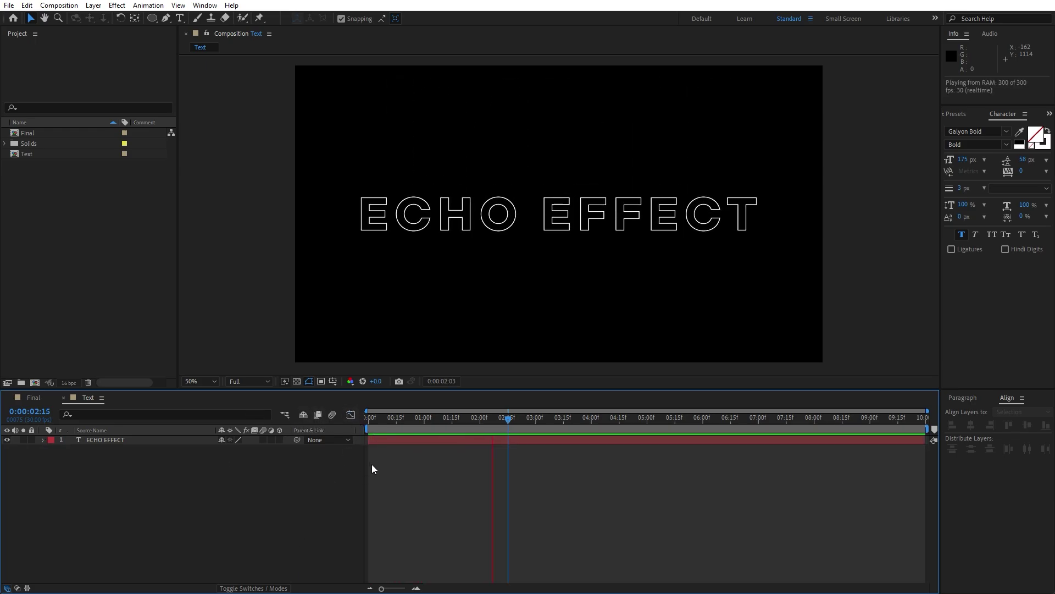
# Step: Shift both Tracking Amount keyframes slightly earlier, with the first at about 0:00:01:12, then preview the animation and collapse the layer
pyautogui.click(131, 439)
pyautogui.press('u')
pyautogui.moveTo(542, 500); pyautogui.dragTo(446, 478)
pyautogui.press('space')
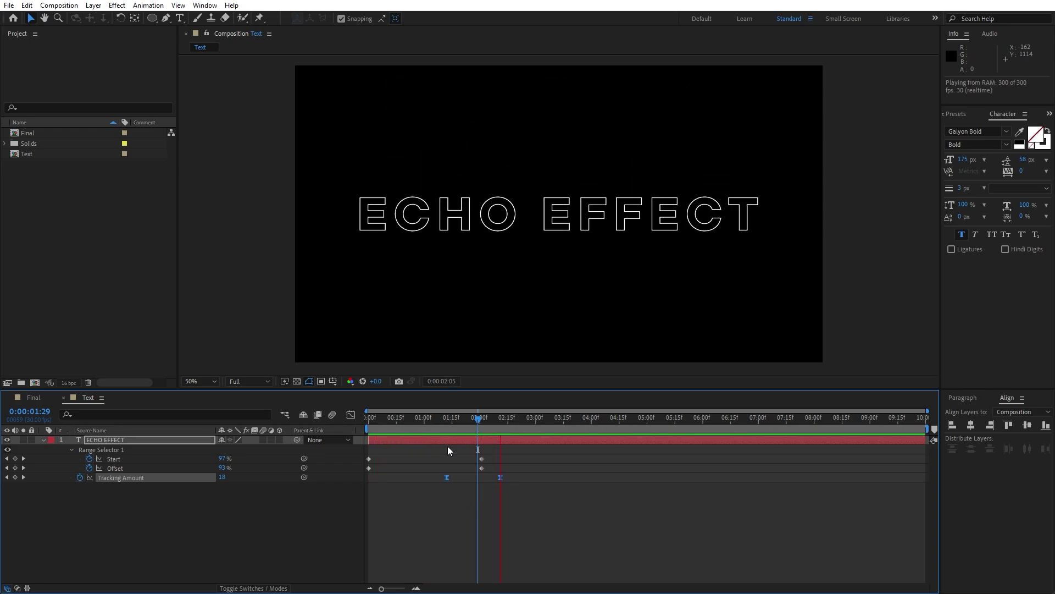
pyautogui.moveTo(477, 418); pyautogui.dragTo(527, 419)
pyautogui.click(43, 440)
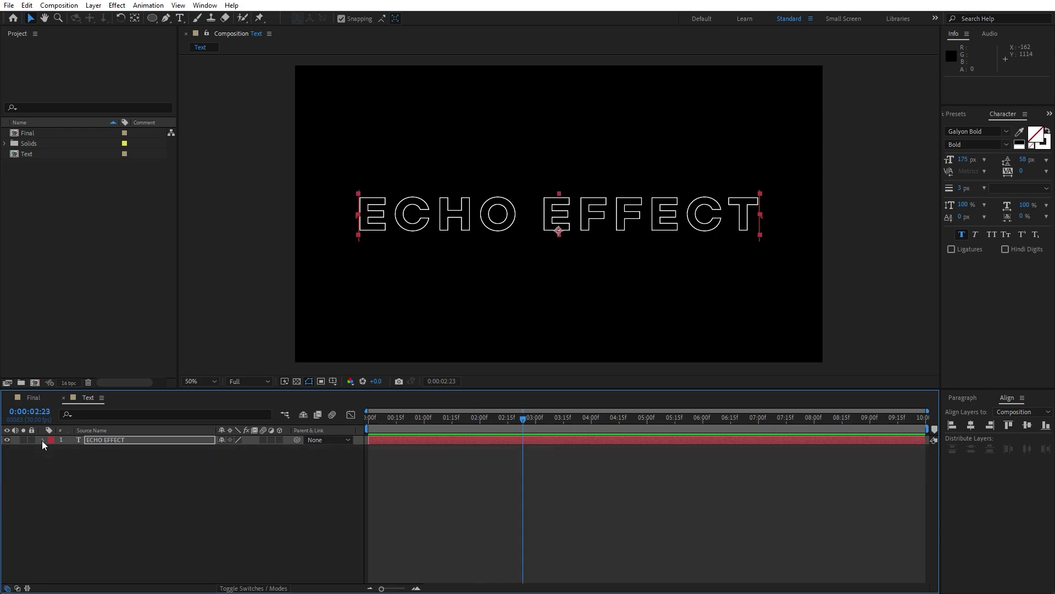
# Step: Close the Text composition, add it to Final as the top layer above Ball Action, and scrub to 0:00:01:26
pyautogui.click(65, 398)
pyautogui.click(85, 470)
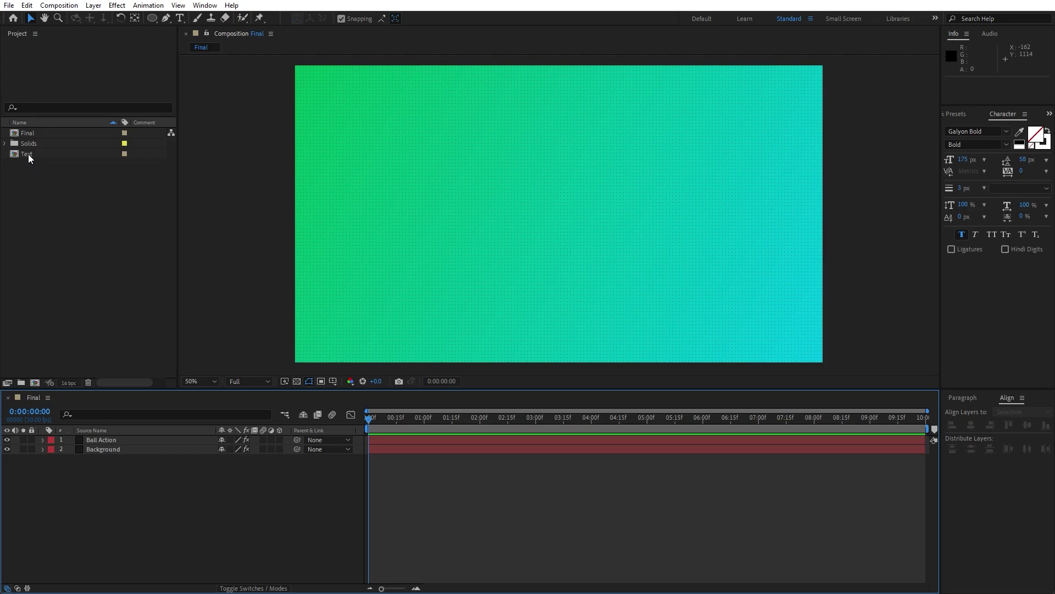
pyautogui.moveTo(25, 153); pyautogui.dragTo(132, 439)
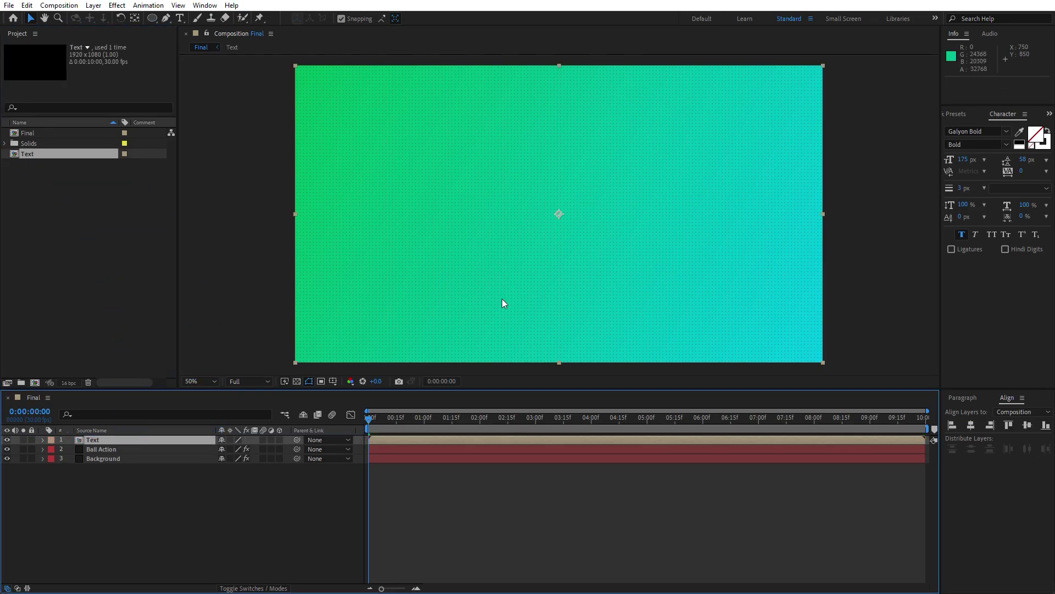
pyautogui.moveTo(384, 424); pyautogui.dragTo(474, 421)
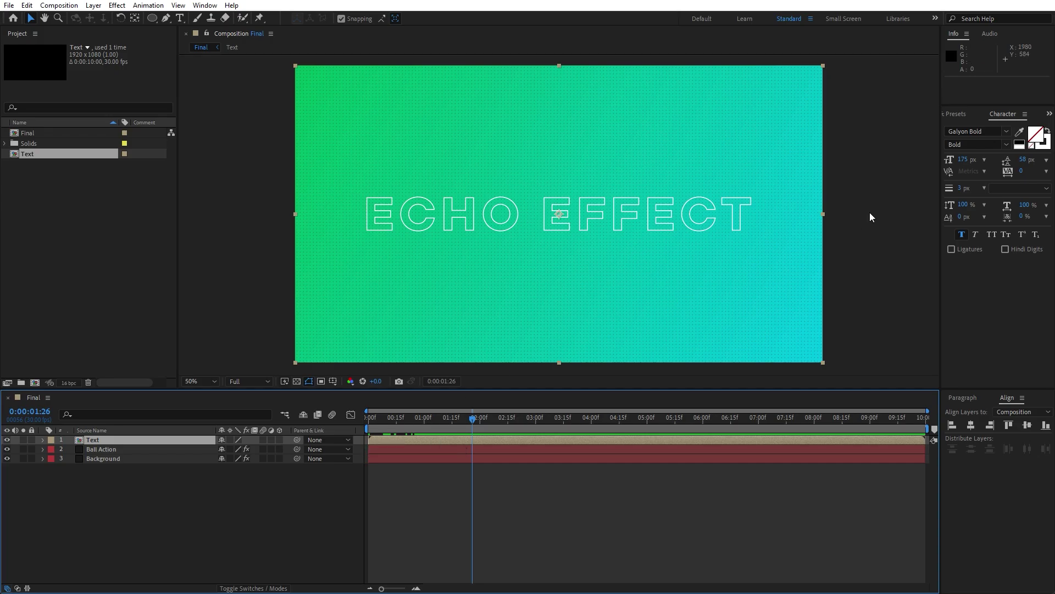
# Step: Apply a Fill effect to the Text layer and set its color to white (FFFFFF)
pyautogui.click(955, 114)
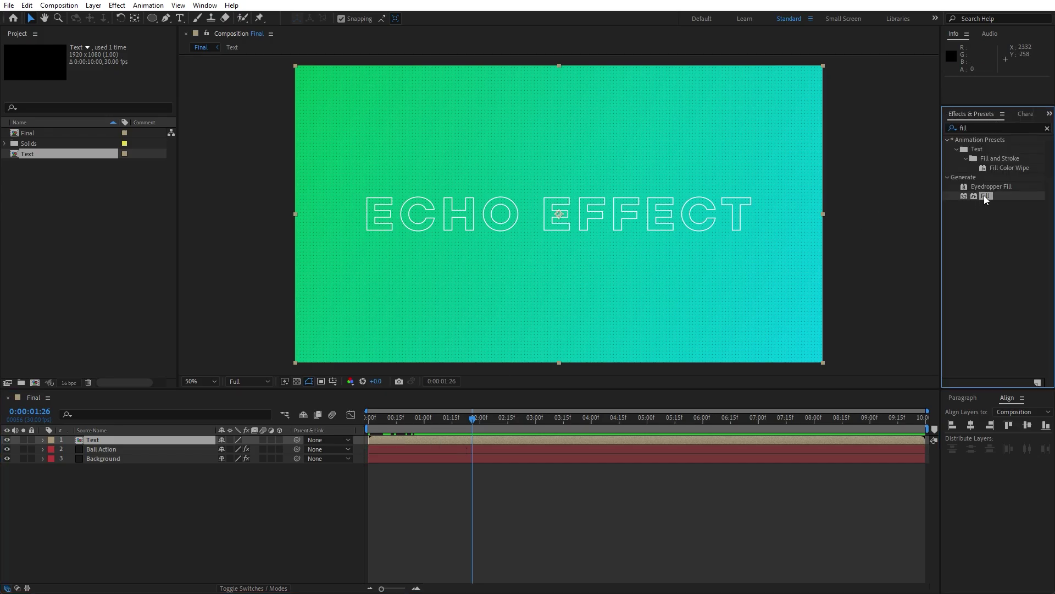
pyautogui.moveTo(986, 199); pyautogui.dragTo(190, 441)
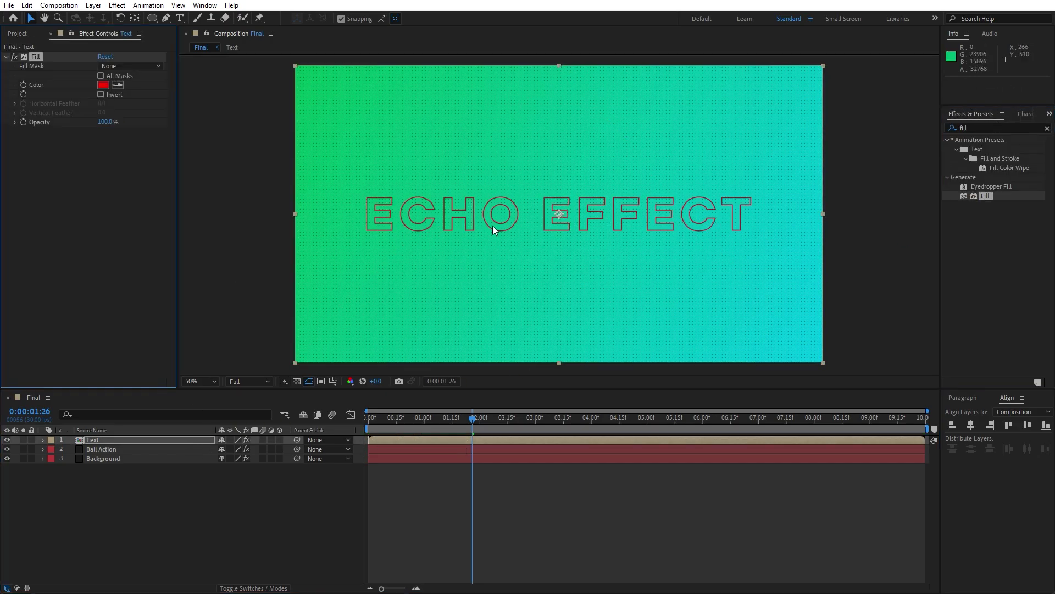
pyautogui.click(103, 84)
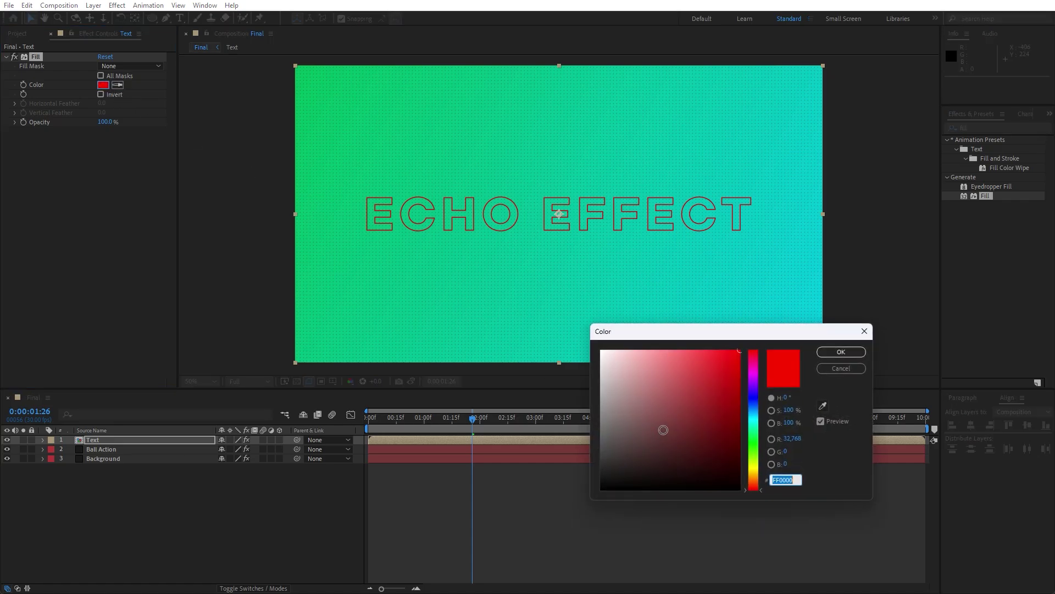
pyautogui.moveTo(664, 431); pyautogui.dragTo(541, 307)
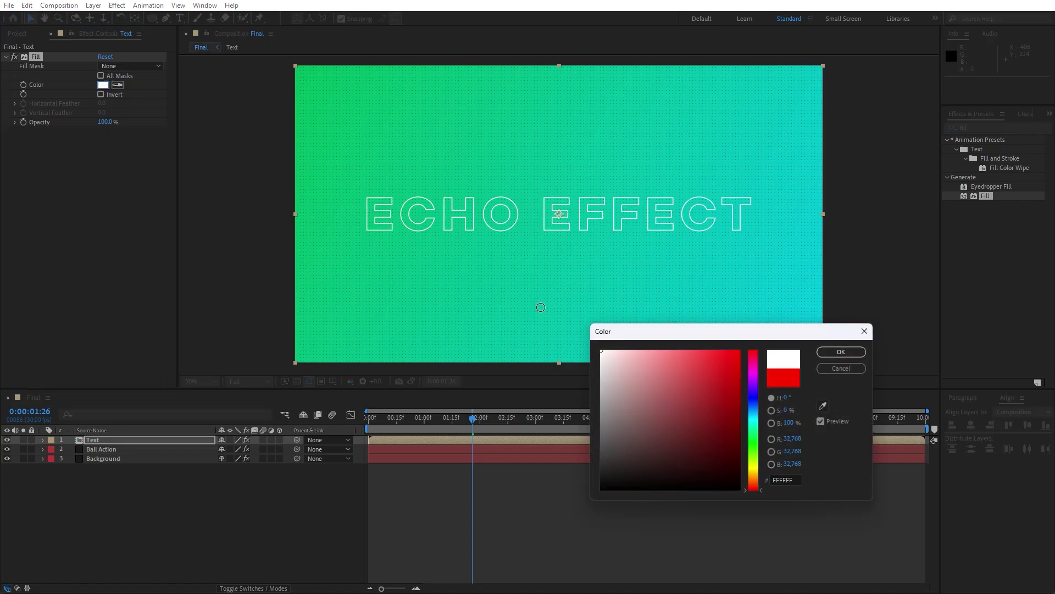
pyautogui.click(841, 352)
# Step: Add an Echo effect to the Text layer below its Fill effect
pyautogui.click(992, 129)
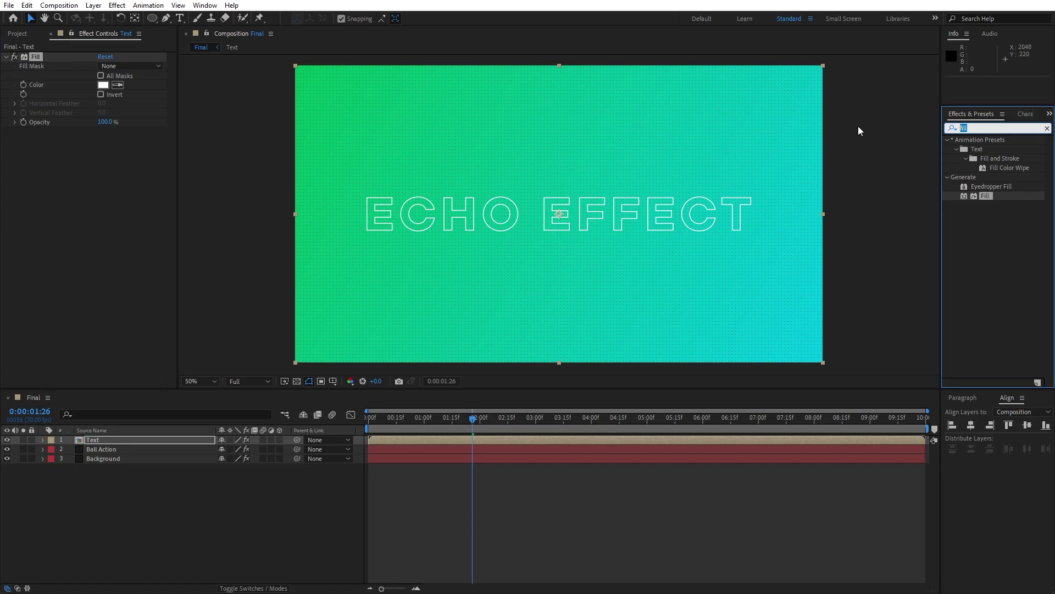
pyautogui.write('echo')
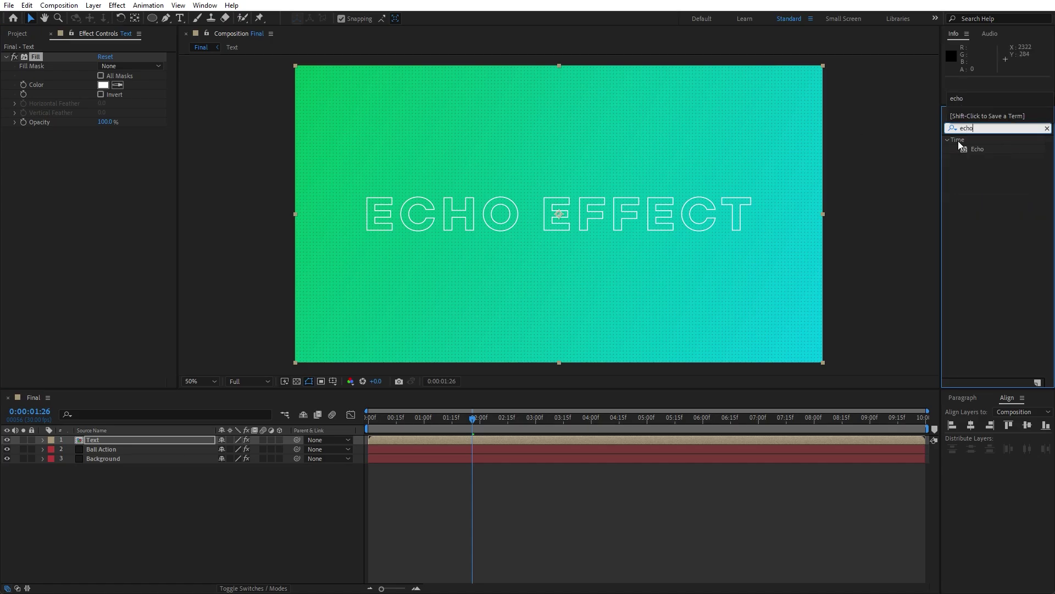
pyautogui.moveTo(976, 149); pyautogui.dragTo(107, 223)
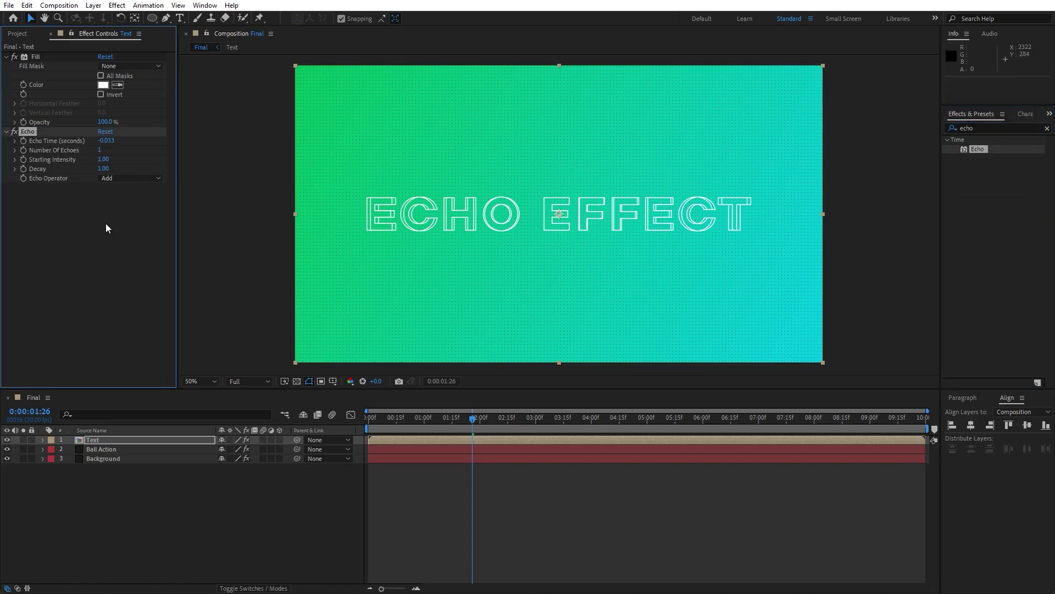
# Step: Set the Echo effect's Number Of Echoes to 10 and Starting Intensity to 0.40, and scrub through the letter drop
pyautogui.click(100, 150)
pyautogui.write('10')
pyautogui.press('Return')
pyautogui.click(102, 159)
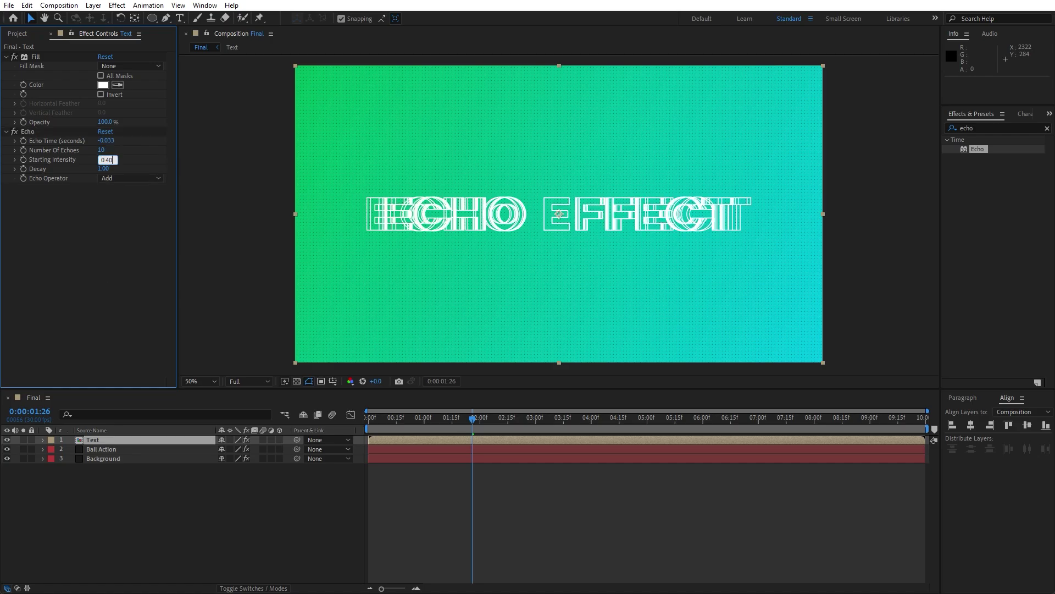
pyautogui.write('0.40')
pyautogui.press('Return')
pyautogui.moveTo(419, 420); pyautogui.dragTo(442, 420)
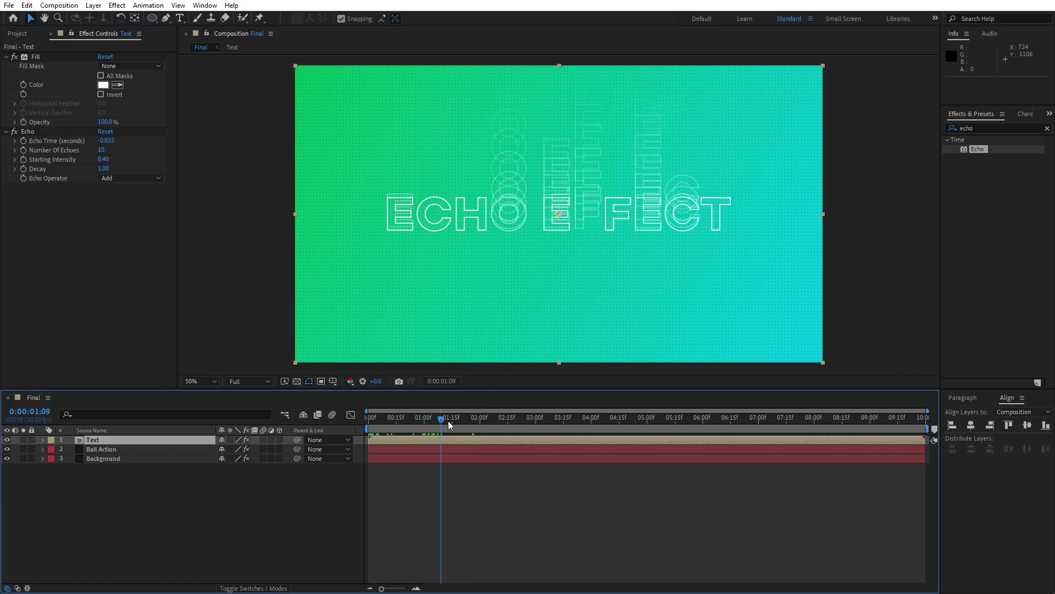
# Step: Apply the Stylize Glow effect to the Text layer
pyautogui.click(997, 127)
pyautogui.write('glow')
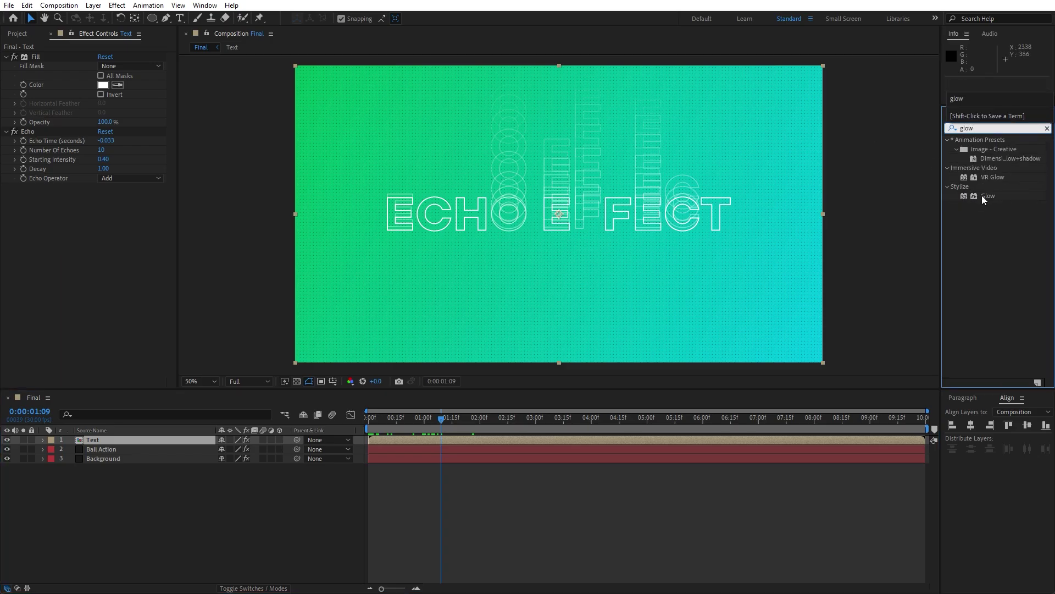
pyautogui.moveTo(984, 198); pyautogui.dragTo(134, 440)
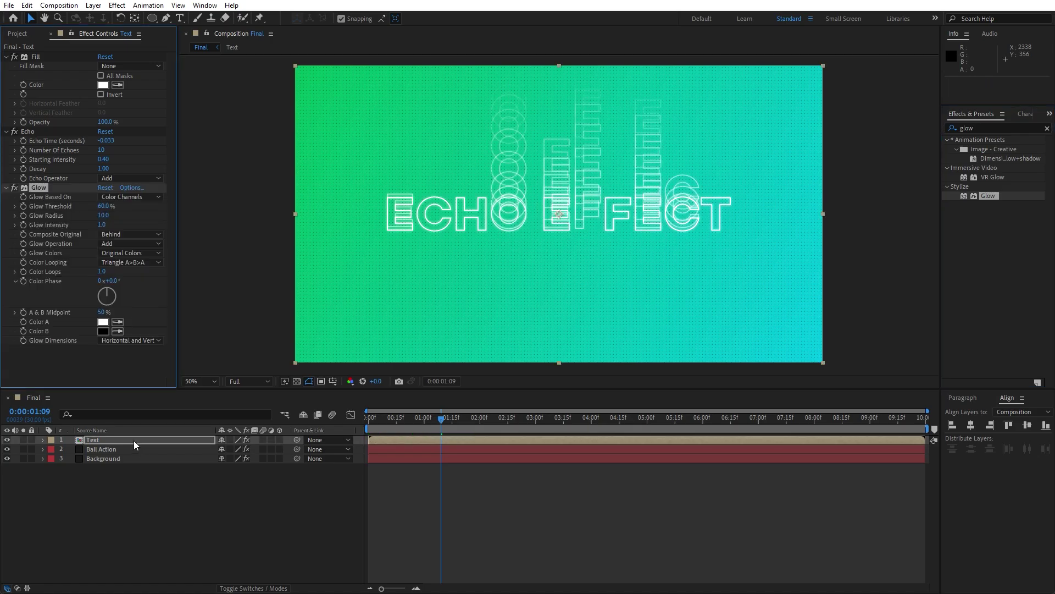
# Step: Set Glow Threshold to 80%, Glow Radius to 80 and Glow Intensity to 0.7, and scrub to 0:00:02:15
pyautogui.click(104, 206)
pyautogui.write('80')
pyautogui.press('Tab')
pyautogui.write('80')
pyautogui.press('Return')
pyautogui.click(104, 225)
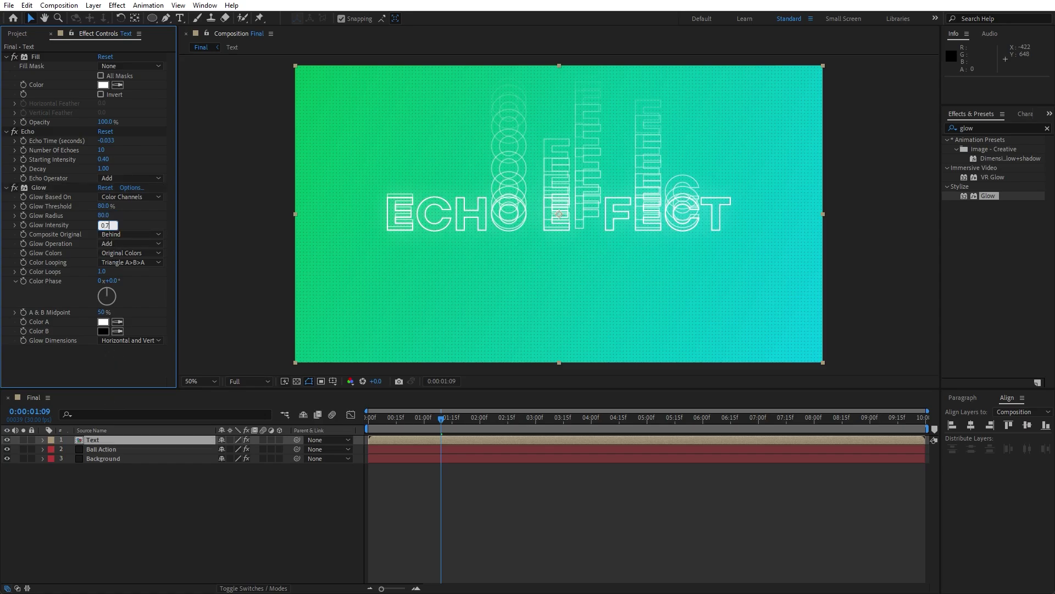
pyautogui.click(166, 499)
pyautogui.moveTo(442, 420); pyautogui.dragTo(508, 427)
# Step: Compare the text with Glow off and on, and collapse the Fill, Echo and Glow effects
pyautogui.click(14, 188)
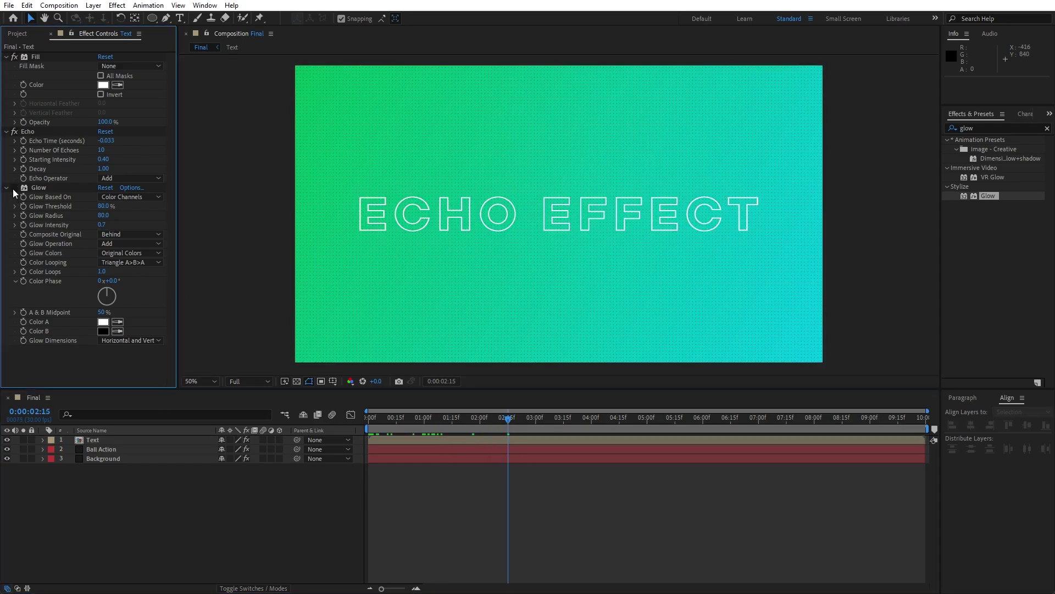
pyautogui.click(6, 57)
pyautogui.click(5, 66)
pyautogui.click(5, 76)
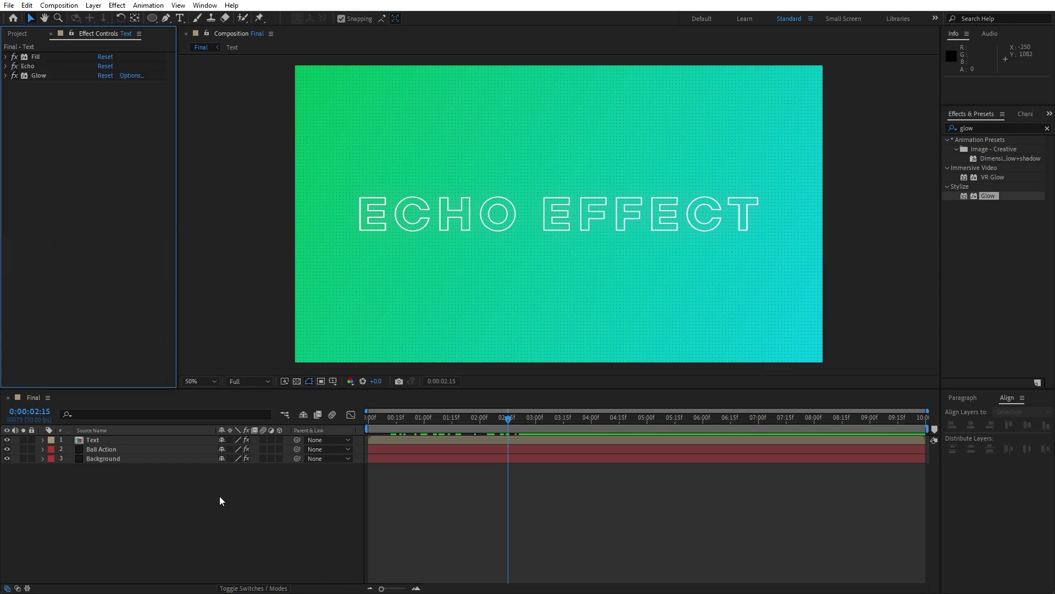
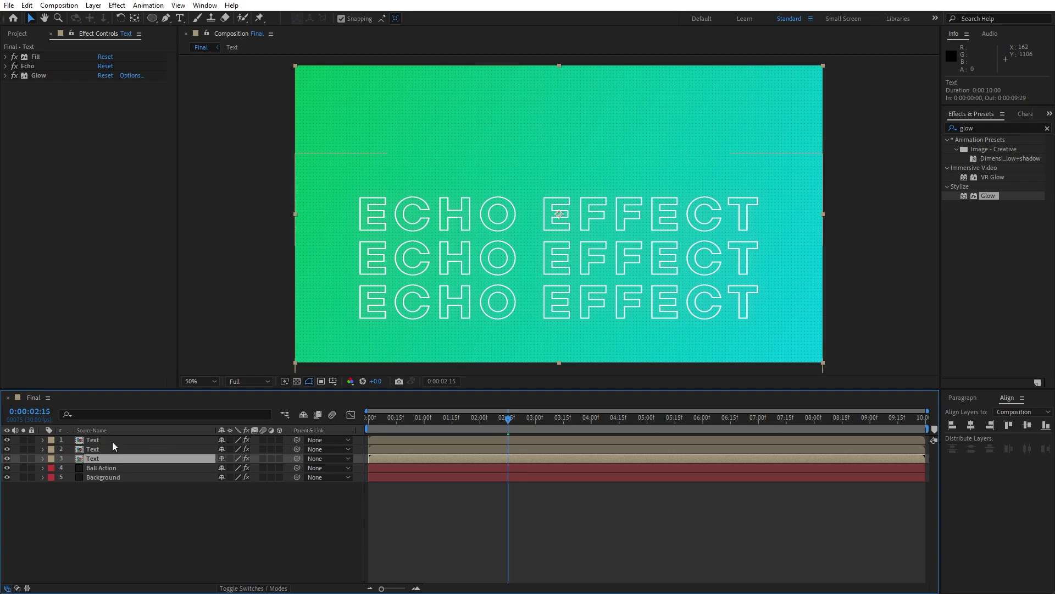
# Step: Duplicate the three Text layers to the top of the stack and raise the copies to form three evenly spaced rows above the originals
pyautogui.hotkey('ctrl', 'd')
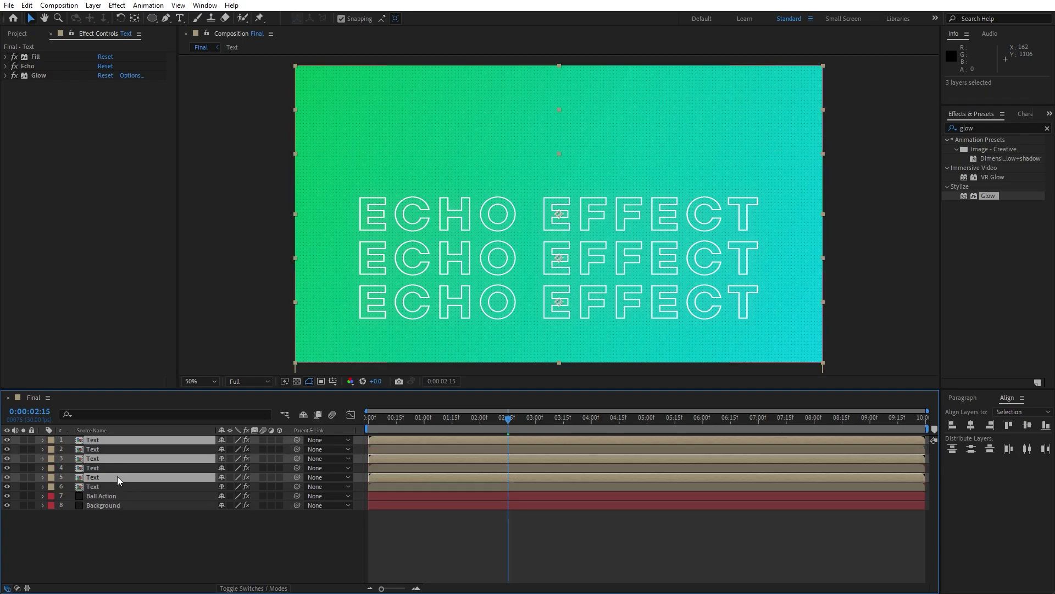
pyautogui.moveTo(111, 476); pyautogui.dragTo(116, 447)
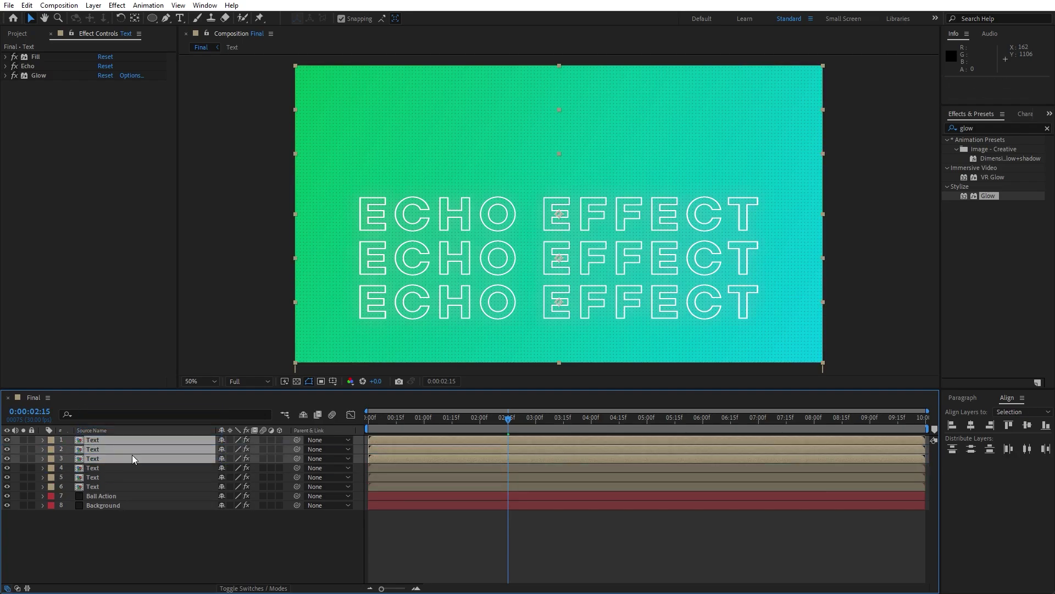
pyautogui.hotkey('shift', 'Up')
pyautogui.hotkey('shift', 'Up')
pyautogui.hotkey('shift', 'Up')
pyautogui.hotkey('shift', 'Up')
pyautogui.hotkey('shift', 'Up')
pyautogui.hotkey('shift', 'Up')
pyautogui.hotkey('shift', 'Up')
pyautogui.hotkey('shift', 'Up')
pyautogui.hotkey('shift', 'Up')
pyautogui.hotkey('shift', 'Up')
pyautogui.hotkey('shift', 'Up')
pyautogui.hotkey('shift', 'Up')
pyautogui.hotkey('shift', 'Up')
pyautogui.hotkey('shift', 'Up')
pyautogui.hotkey('shift', 'Up')
pyautogui.hotkey('shift', 'Up')
pyautogui.hotkey('shift', 'Up')
pyautogui.hotkey('shift', 'Up')
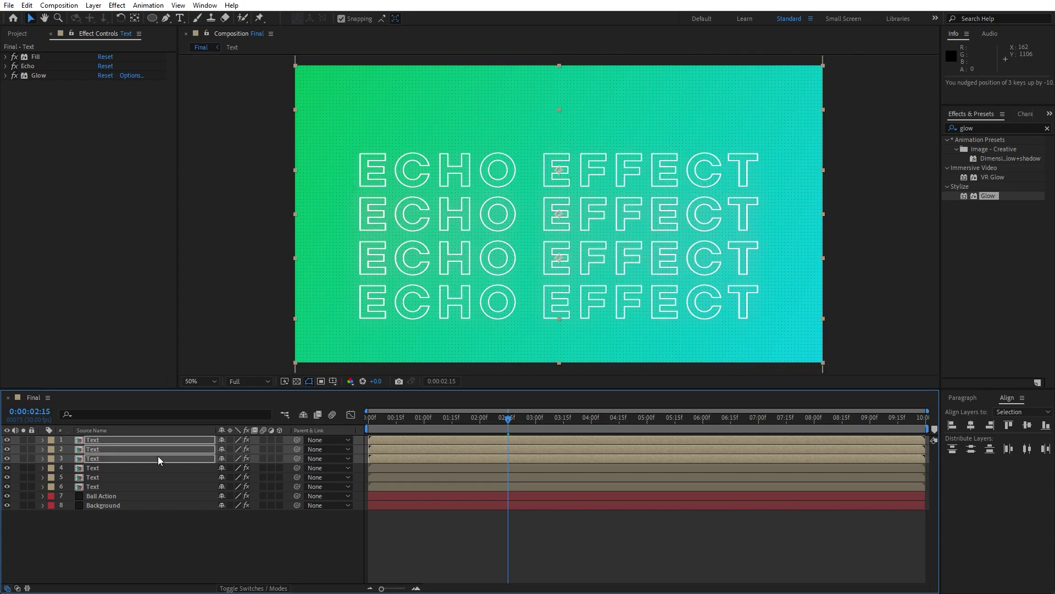
pyautogui.hotkey('shift', 'Up')
pyautogui.hotkey('shift', 'Up')
pyautogui.hotkey('shift', 'Up')
pyautogui.hotkey('shift', 'Up')
pyautogui.hotkey('shift', 'Up')
pyautogui.hotkey('shift', 'Up')
pyautogui.hotkey('shift', 'Up')
pyautogui.hotkey('shift', 'Up')
pyautogui.hotkey('shift', 'Up')
pyautogui.hotkey('shift', 'Up')
pyautogui.hotkey('shift', 'Up')
pyautogui.hotkey('shift', 'Up')
pyautogui.hotkey('shift', 'Up')
pyautogui.hotkey('shift', 'Up')
pyautogui.hotkey('shift', 'Up')
pyautogui.hotkey('shift', 'Up')
pyautogui.hotkey('shift', 'Up')
pyautogui.hotkey('shift', 'Up')
pyautogui.hotkey('shift', 'Up')
pyautogui.hotkey('shift', 'Up')
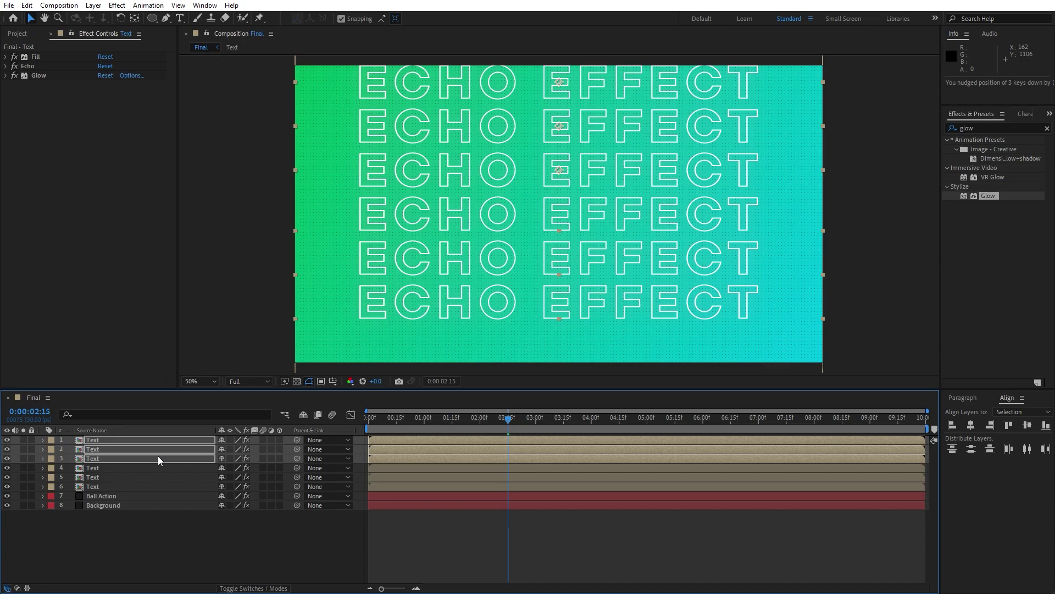
# Step: Select all six Text layers and nudge them down until the rows are vertically centered in the frame
pyautogui.click(122, 485)
pyautogui.keyDown('shift'); pyautogui.click(104, 439); pyautogui.keyUp('shift')
pyautogui.hotkey('shift', 'Down')
pyautogui.hotkey('shift', 'Down')
pyautogui.hotkey('shift', 'Down')
pyautogui.hotkey('shift', 'Down')
pyautogui.hotkey('shift', 'Down')
pyautogui.hotkey('shift', 'Down')
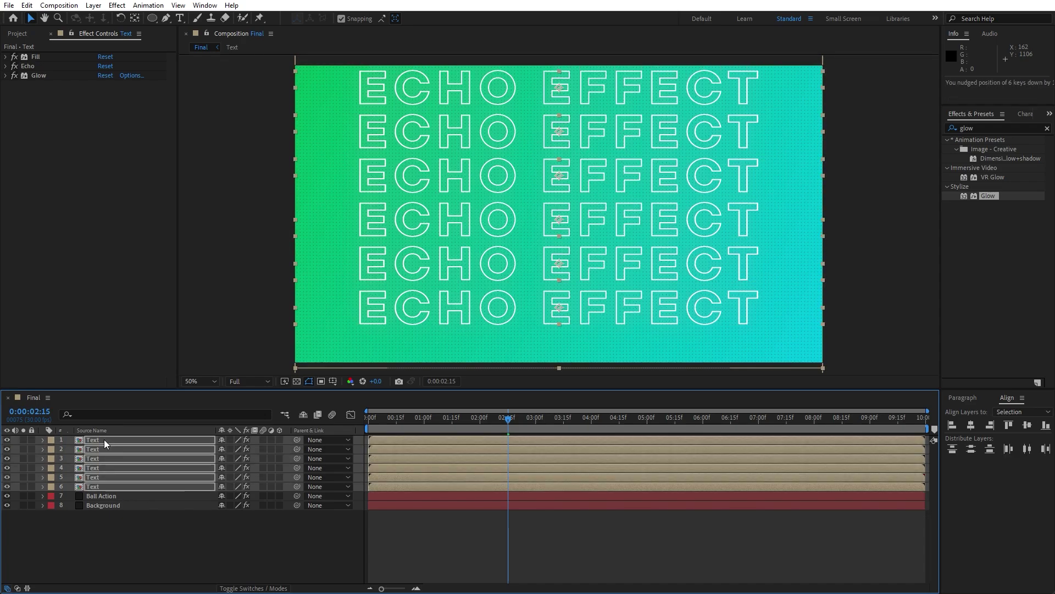
pyautogui.hotkey('shift', 'Down')
pyautogui.hotkey('shift', 'Down')
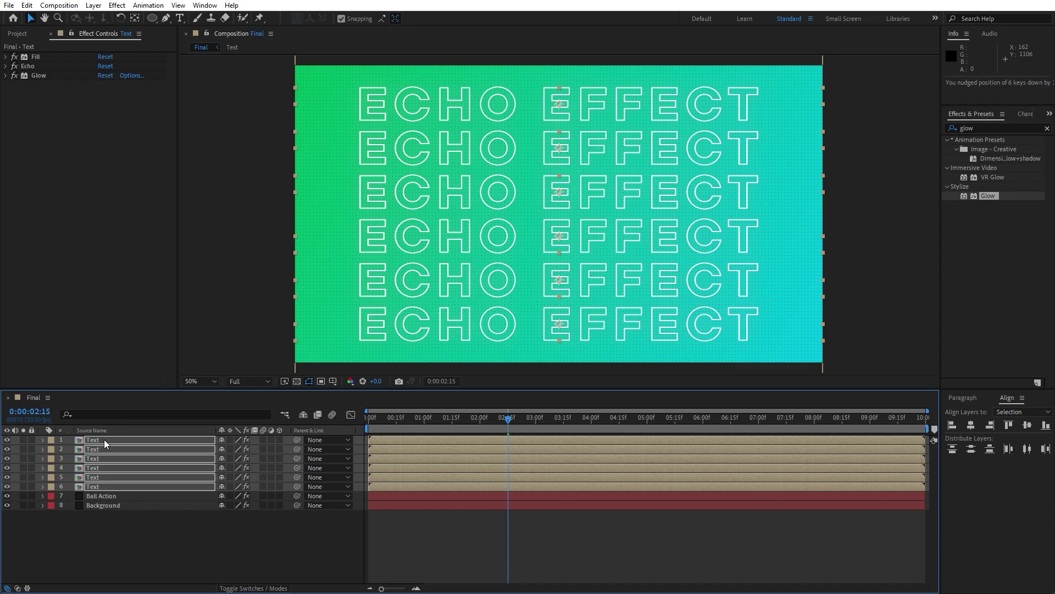
# Step: Set the preview resolution to Quarter and play back the six-row echo animation
pyautogui.click(245, 384)
pyautogui.click(248, 443)
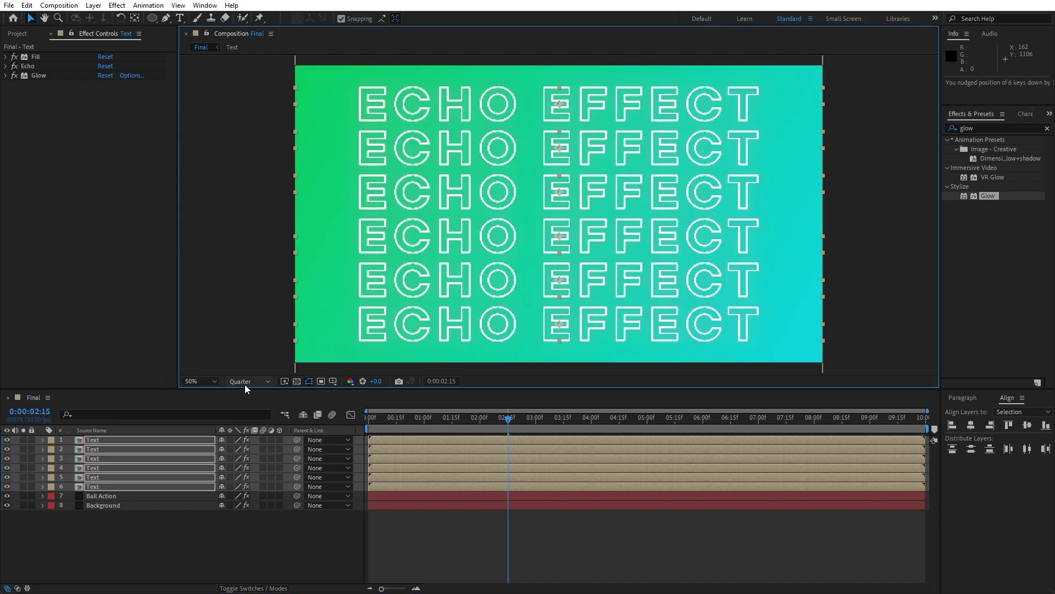
pyautogui.click(245, 384)
pyautogui.click(255, 444)
pyautogui.click(256, 520)
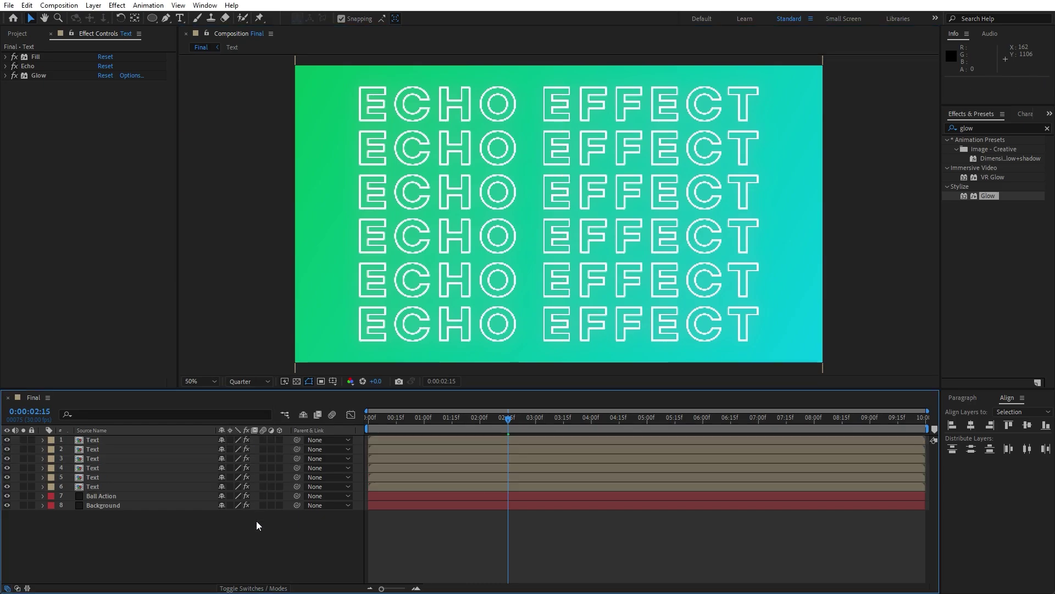
pyautogui.press('space')
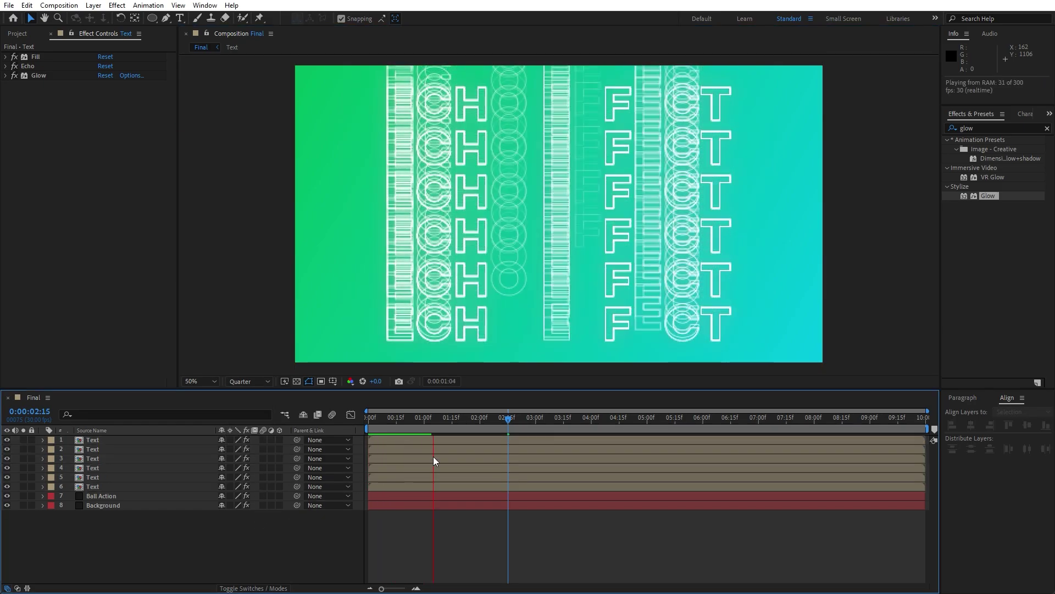
pyautogui.click(541, 418)
# Step: Set the preview resolution to Half and scrub through the animation to 0:00:03:21
pyautogui.click(249, 381)
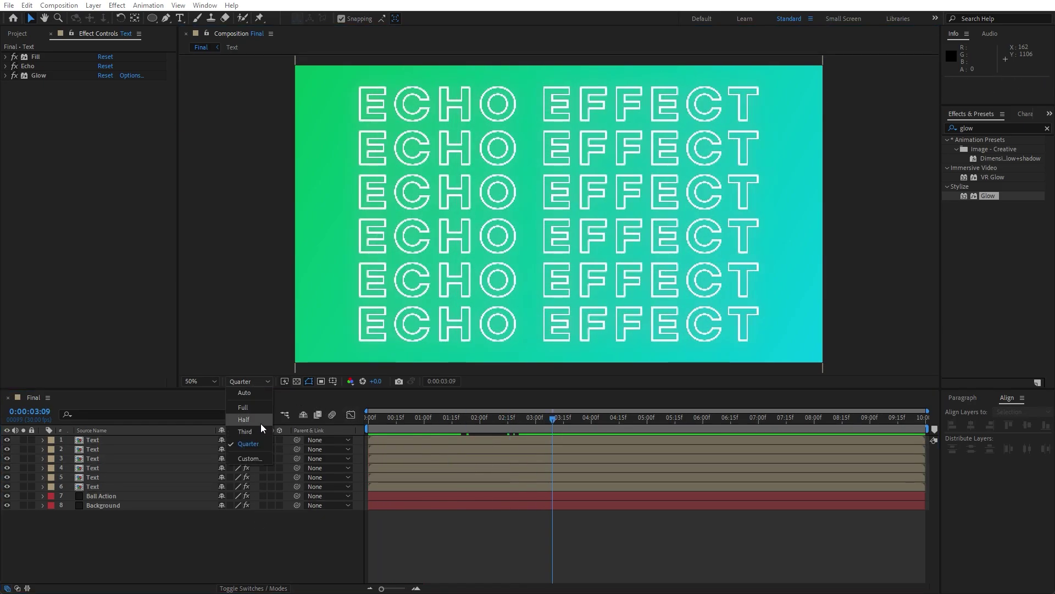
pyautogui.click(260, 424)
pyautogui.click(426, 418)
pyautogui.moveTo(424, 421); pyautogui.dragTo(574, 421)
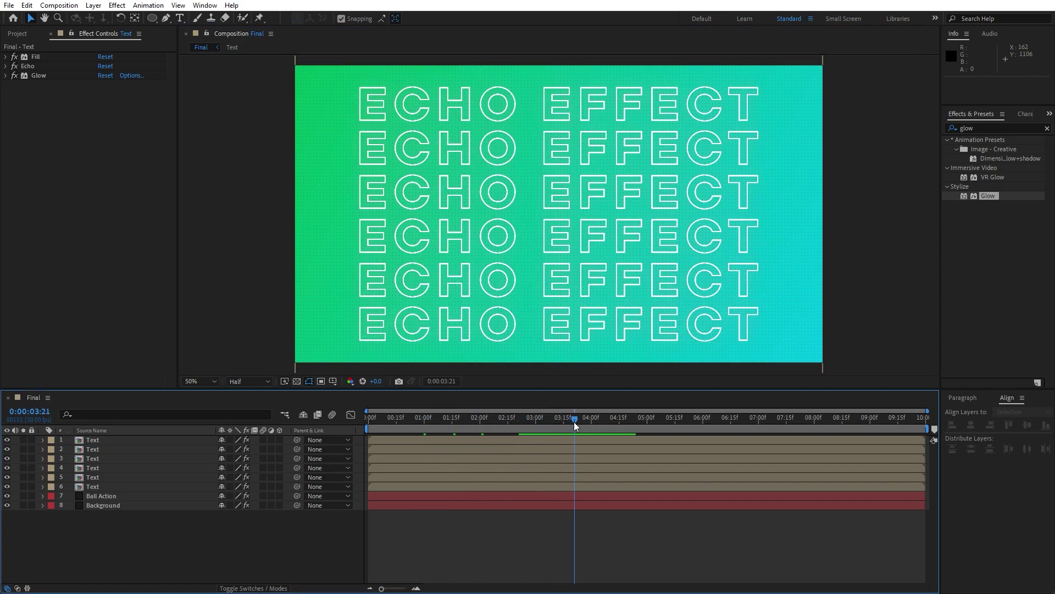
# Step: Stagger the Text layers in time: start layers 5 and 2 at 0:00:00:15 and layers 4 and 1 at 0:00:01:00
pyautogui.click(101, 479)
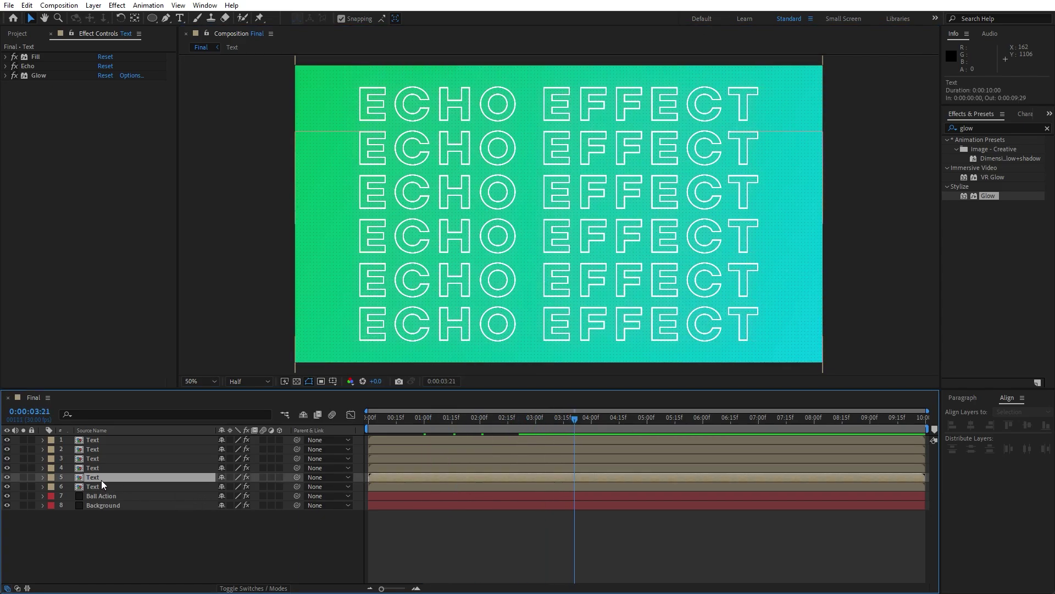
pyautogui.moveTo(374, 476); pyautogui.dragTo(444, 467)
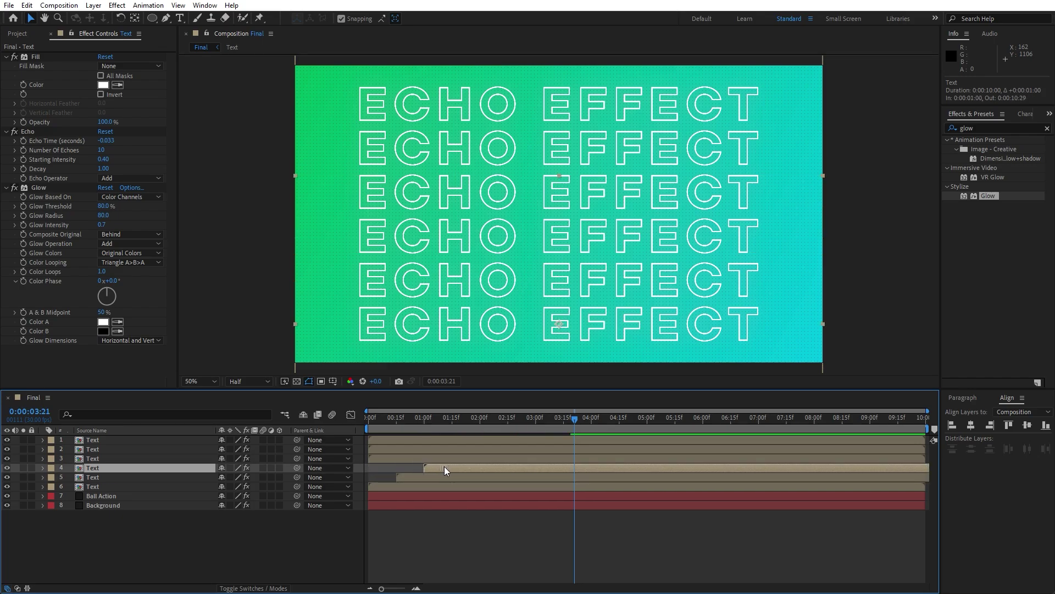
pyautogui.click(102, 451)
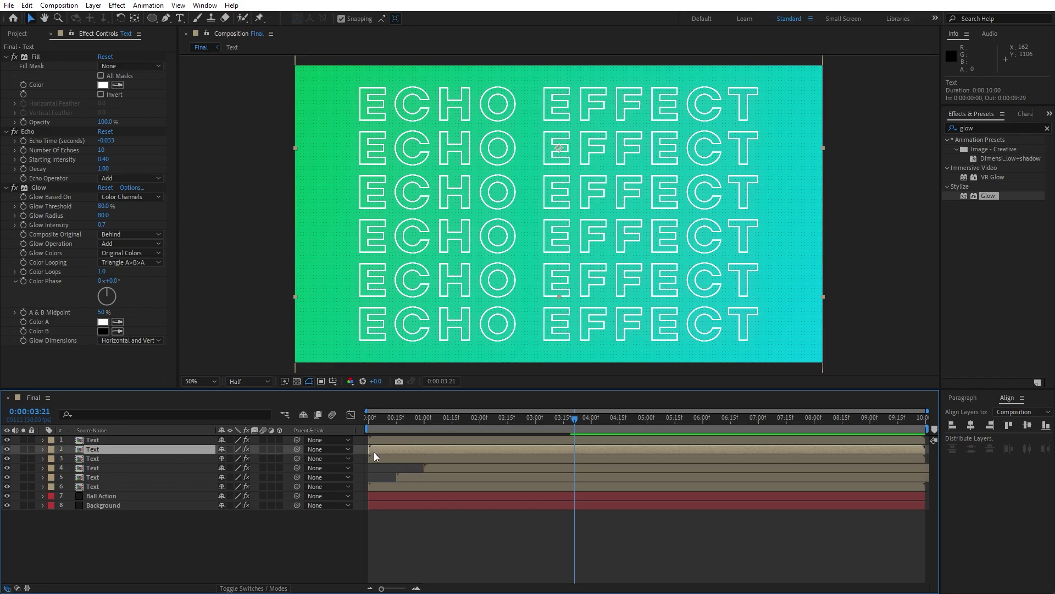
pyautogui.moveTo(379, 454); pyautogui.dragTo(435, 439)
pyautogui.click(130, 441)
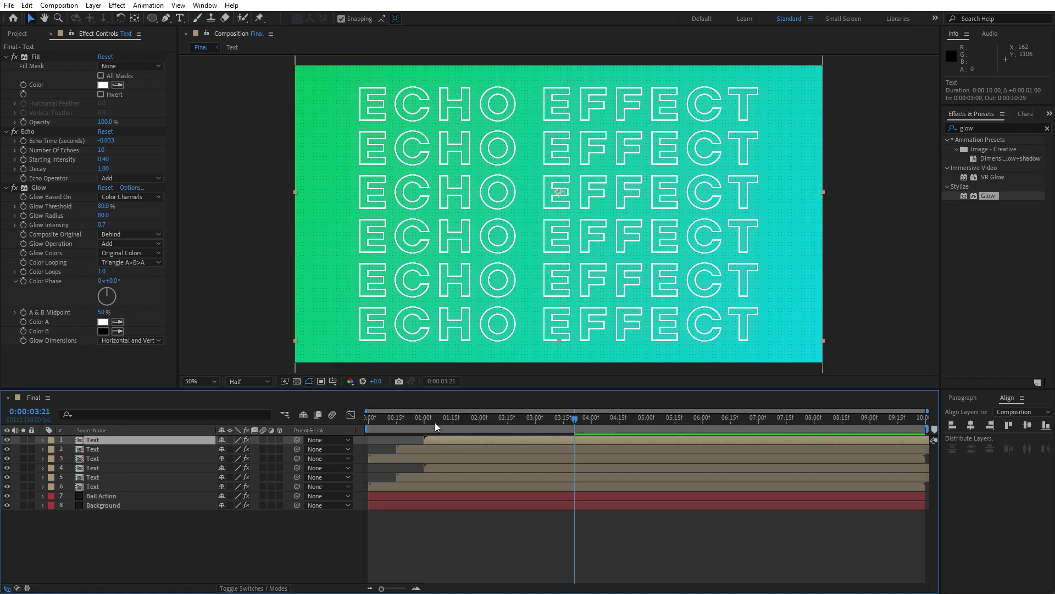
# Step: Play back the staggered six-row text animation from near the start and park the playhead at 0:00:04:02
pyautogui.moveTo(374, 420); pyautogui.dragTo(379, 420)
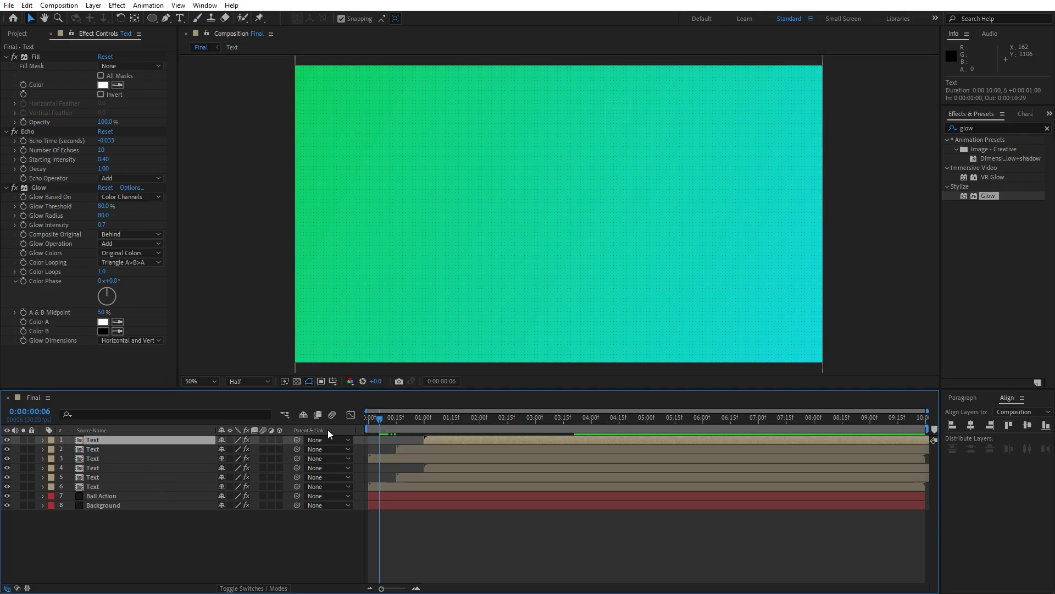
pyautogui.press('space')
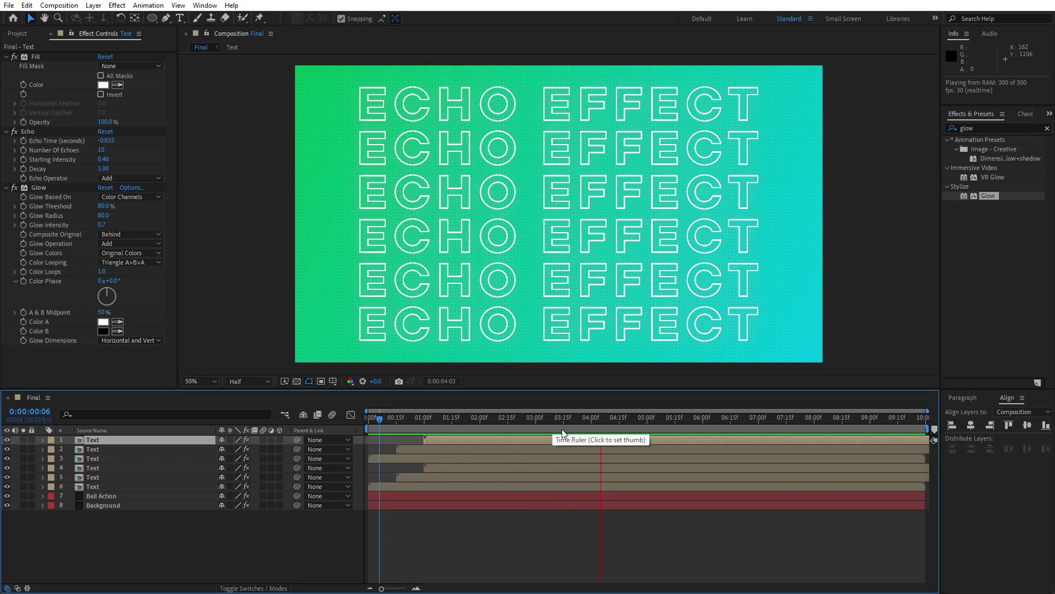
pyautogui.click(595, 419)
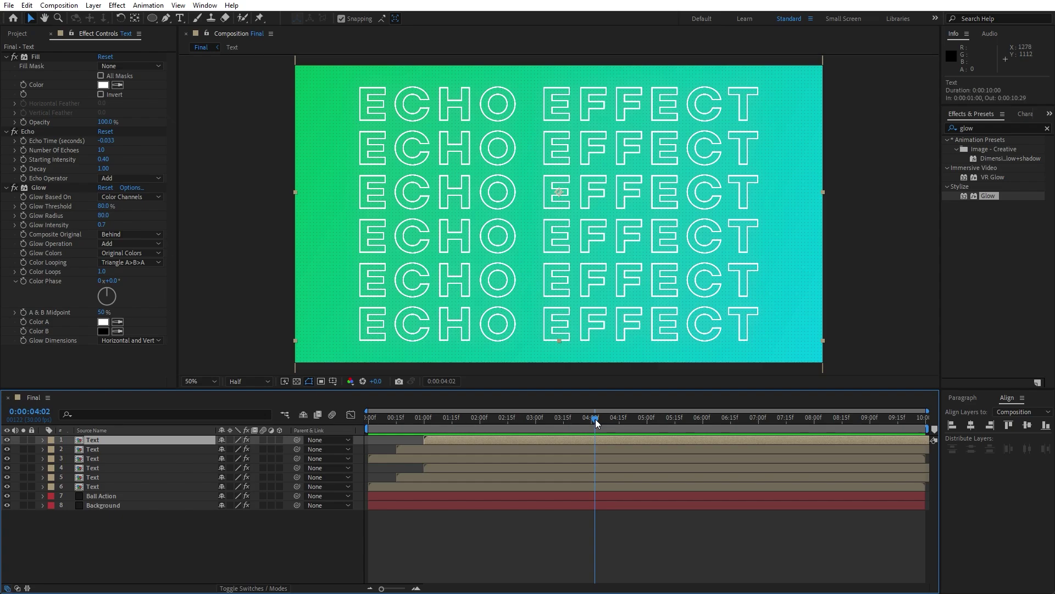
# Step: Pre-compose all six Text layers into a new composition named "Text + Elements", moving all attributes into it
pyautogui.keyDown('shift'); pyautogui.click(97, 486); pyautogui.keyUp('shift')
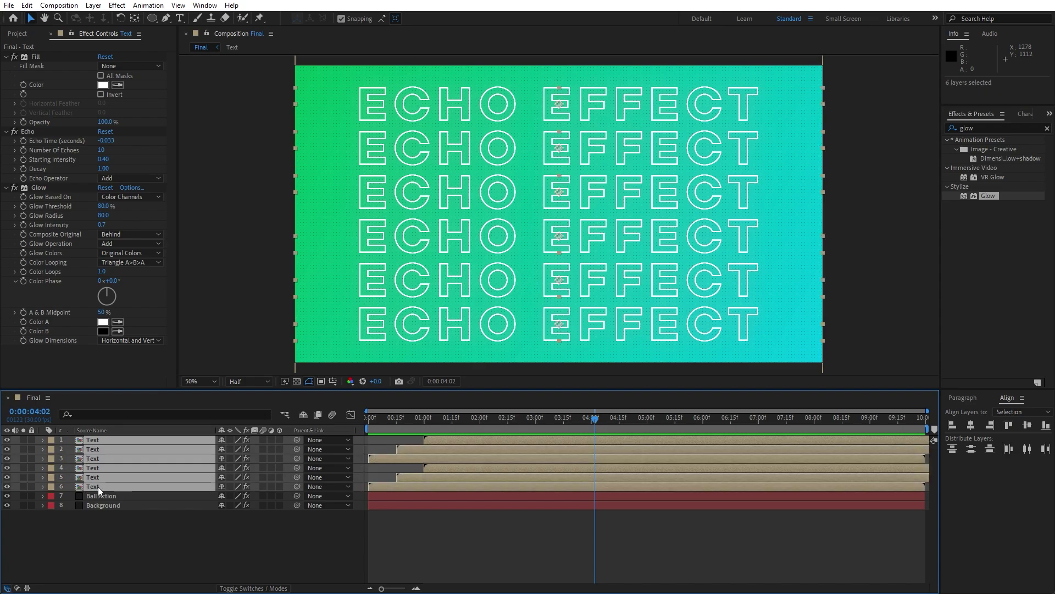
pyautogui.rightClick(103, 476)
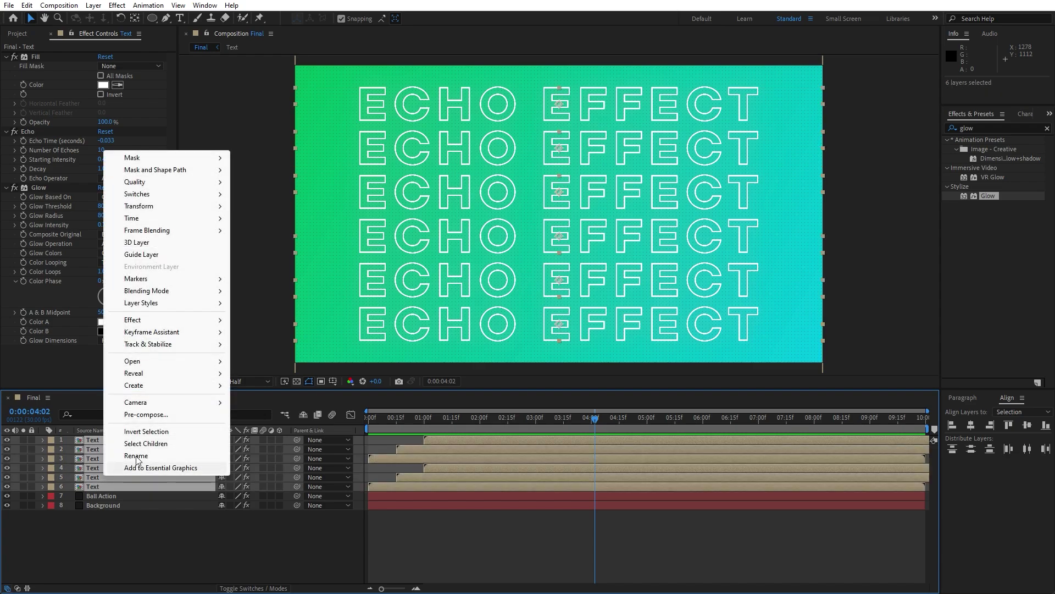
pyautogui.click(163, 410)
pyautogui.write('Tex')
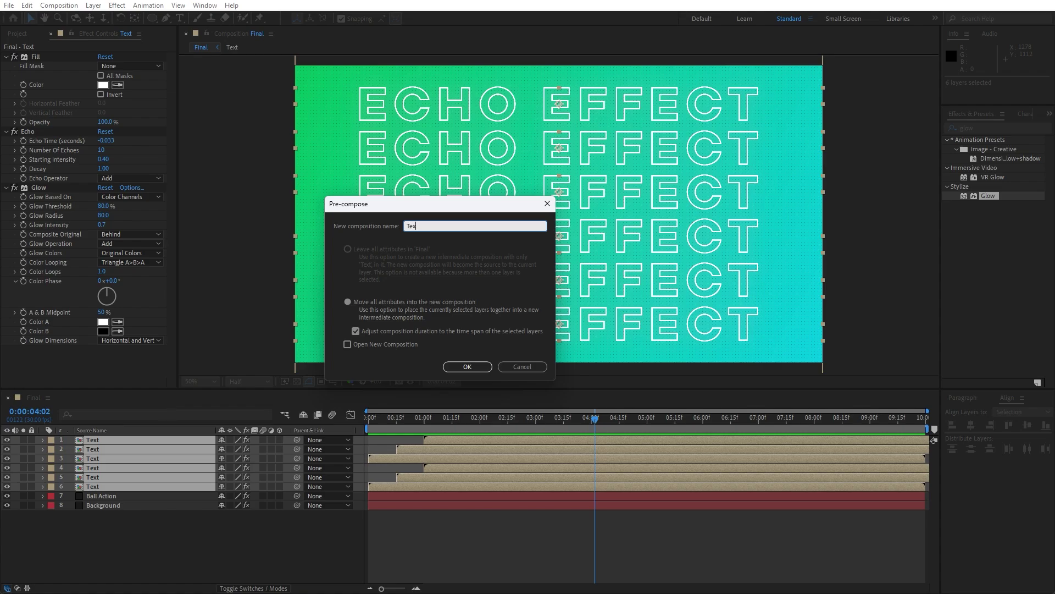
pyautogui.write('t + Elements')
pyautogui.click(461, 367)
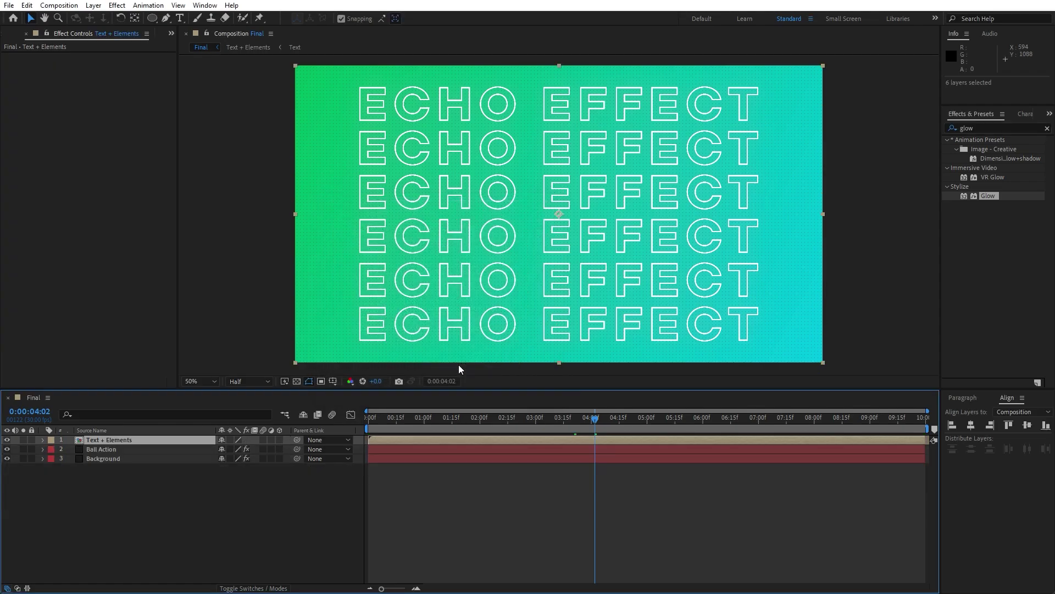
# Step: Duplicate the Text + Elements layer and rename the lower copy "Shadows"
pyautogui.click(118, 440)
pyautogui.hotkey('ctrl', 'd')
pyautogui.click(110, 449)
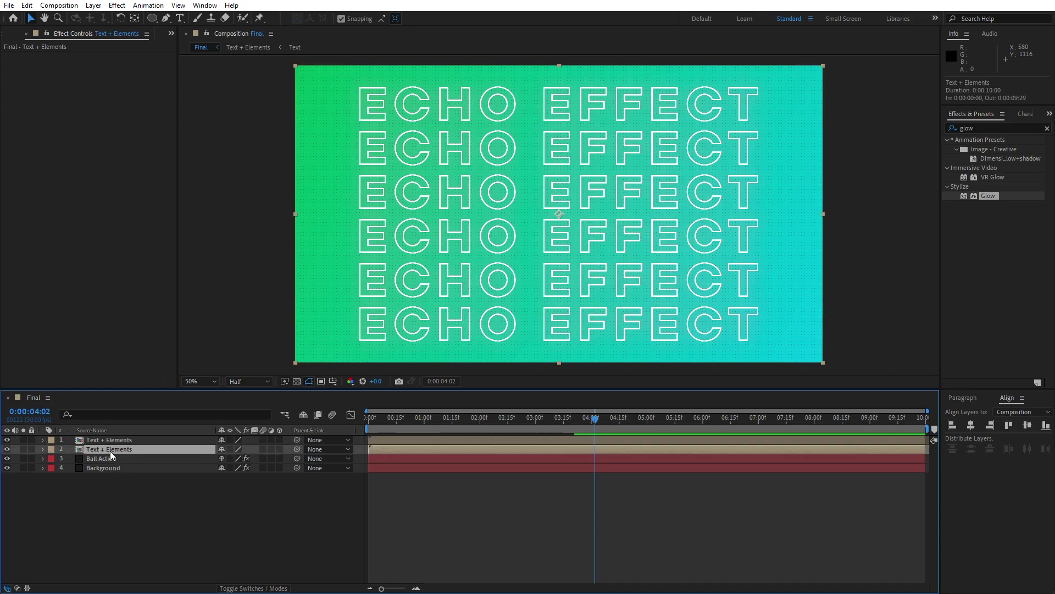
pyautogui.press('Return')
pyautogui.write('Shd')
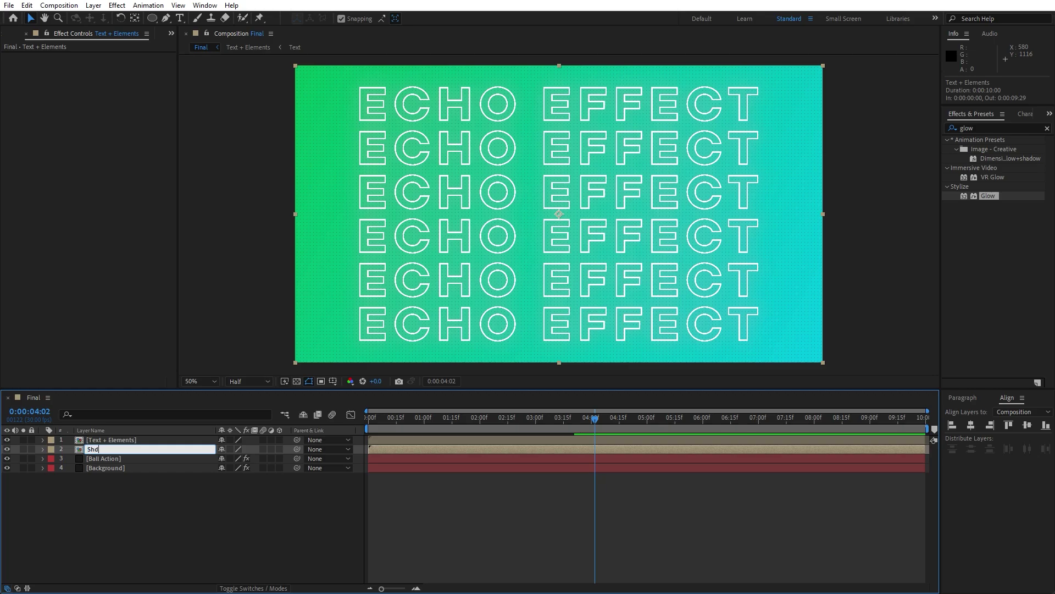
pyautogui.press('BackSpace')
pyautogui.write('adows')
pyautogui.press('Return')
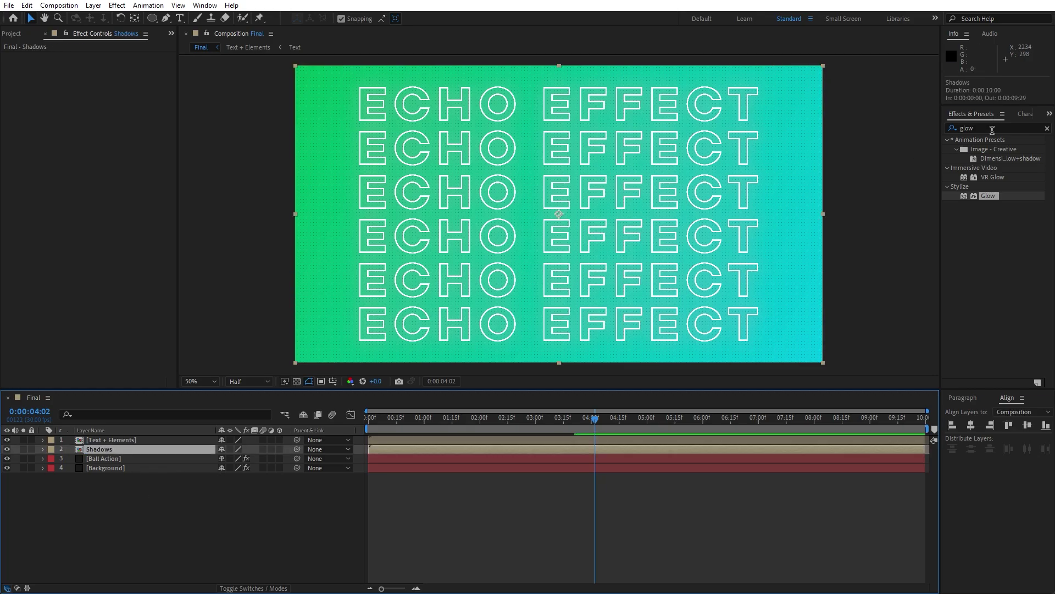
# Step: Find the CC Radial Fast Blur effect and apply it to the Shadows layer
pyautogui.doubleClick(993, 129)
pyautogui.write('cc rad')
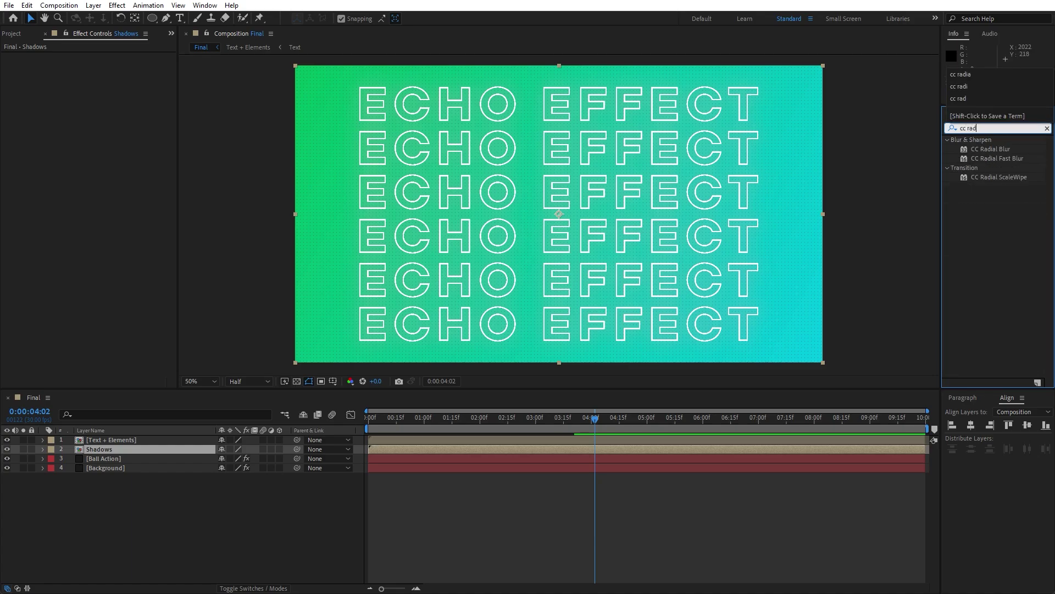
pyautogui.write('i')
pyautogui.moveTo(1004, 158); pyautogui.dragTo(95, 448)
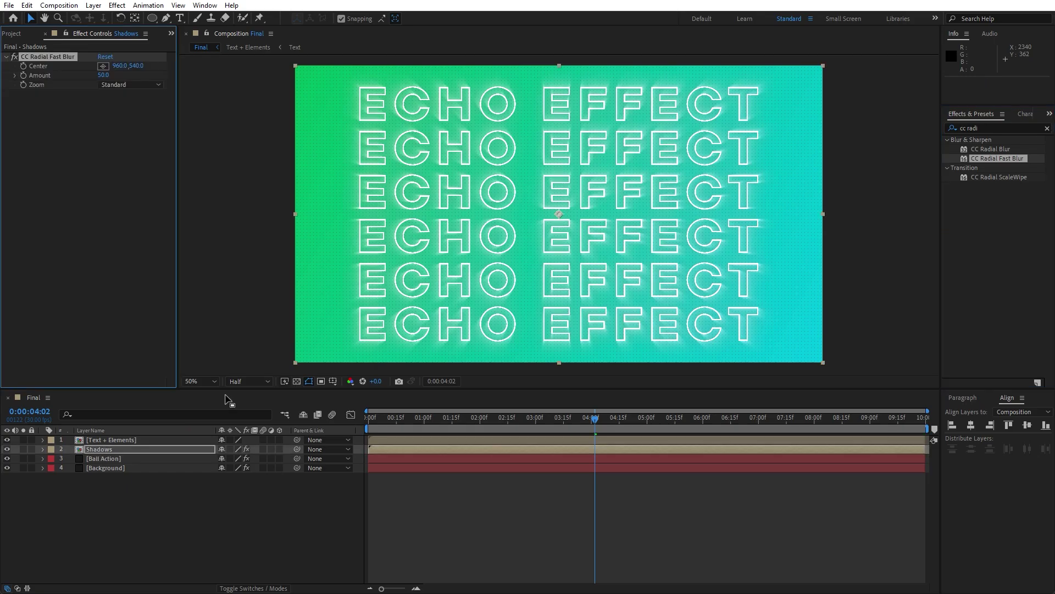
# Step: Add a Fill effect above CC Radial Fast Blur on the Shadows layer and set its color to black
pyautogui.doubleClick(972, 128)
pyautogui.write('fill')
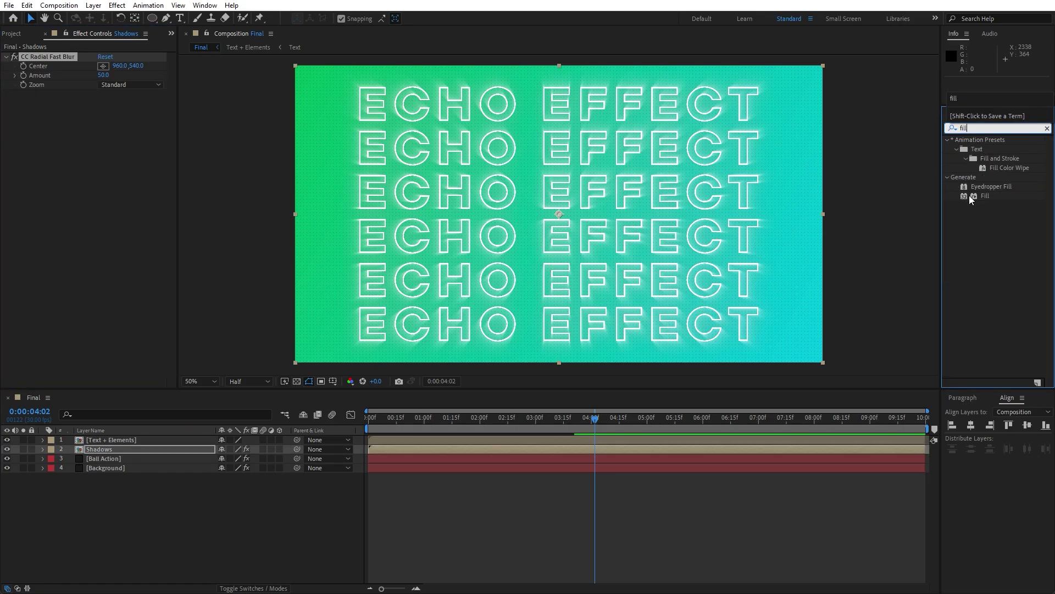
pyautogui.moveTo(968, 196); pyautogui.dragTo(70, 54)
pyautogui.click(103, 85)
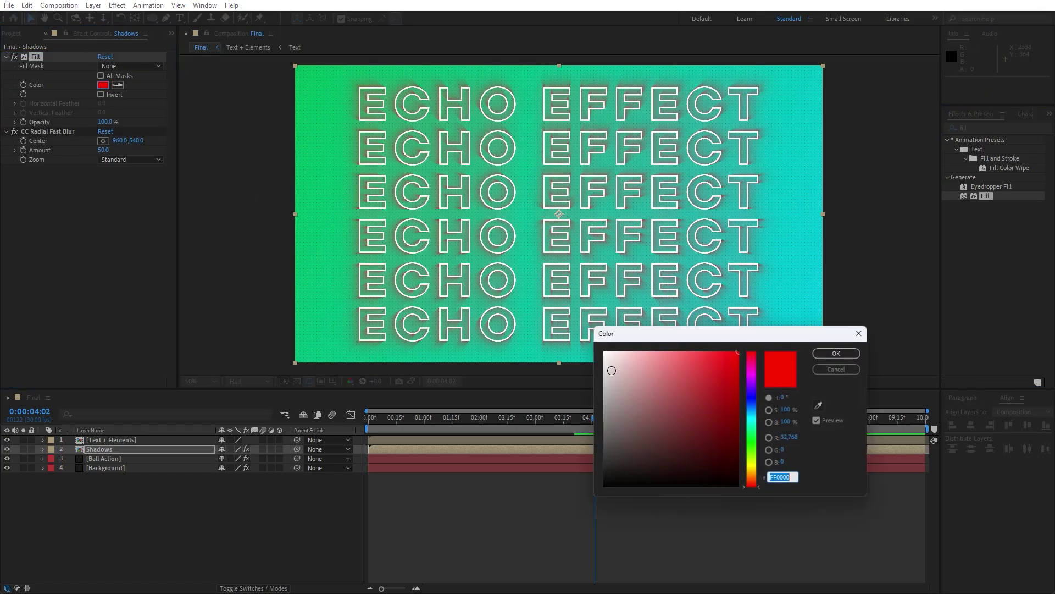
pyautogui.moveTo(649, 418); pyautogui.dragTo(601, 488)
pyautogui.click(841, 352)
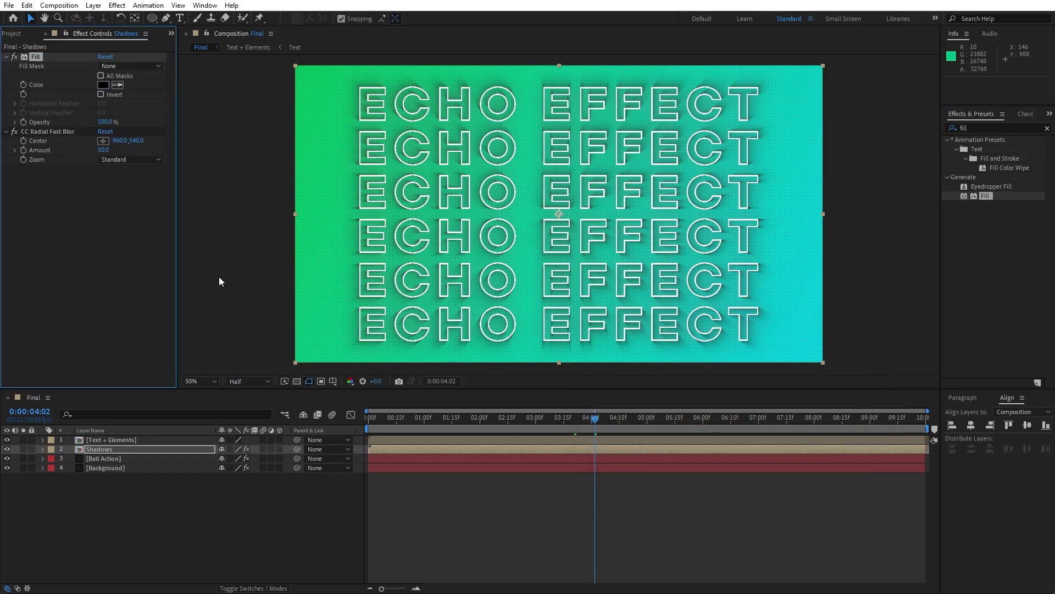
# Step: Place the CC Radial Fast Blur center at about 60, 14 near the frame's upper-left corner and set its amount to 85
pyautogui.click(54, 130)
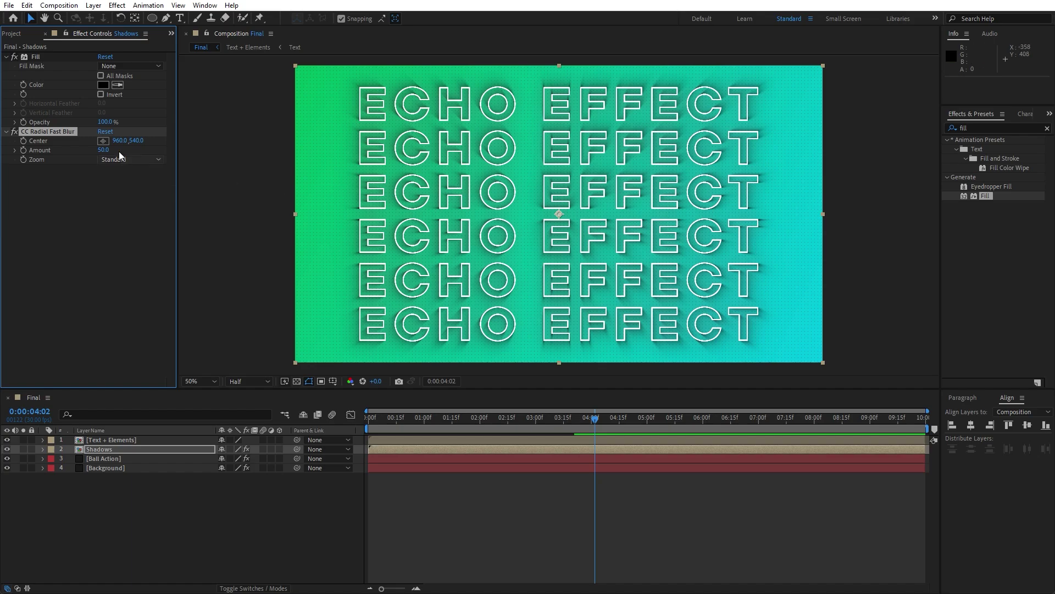
pyautogui.click(103, 141)
pyautogui.click(316, 72)
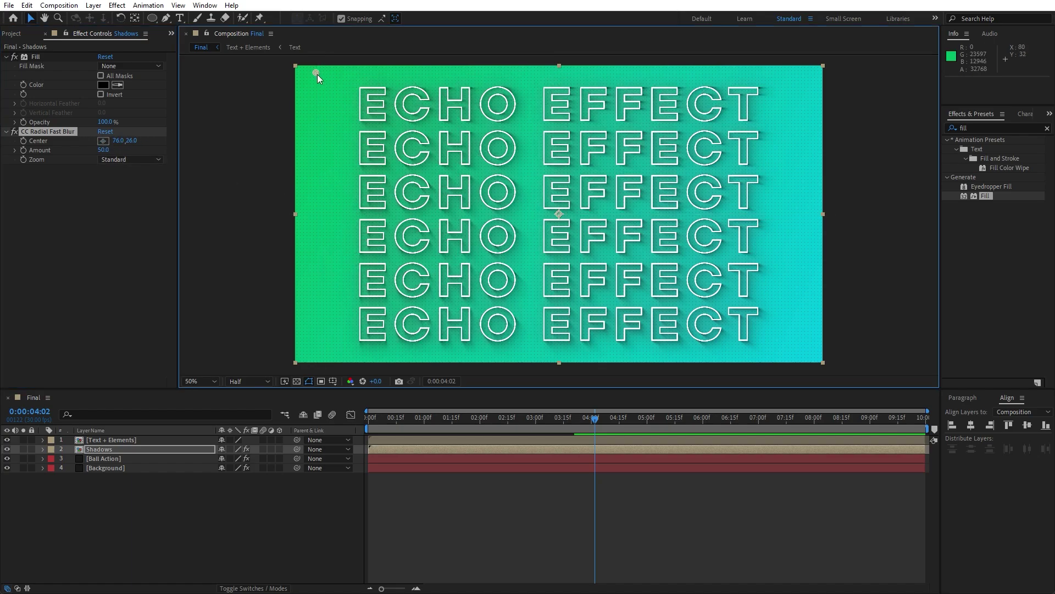
pyautogui.moveTo(315, 71); pyautogui.dragTo(311, 67)
pyautogui.click(103, 151)
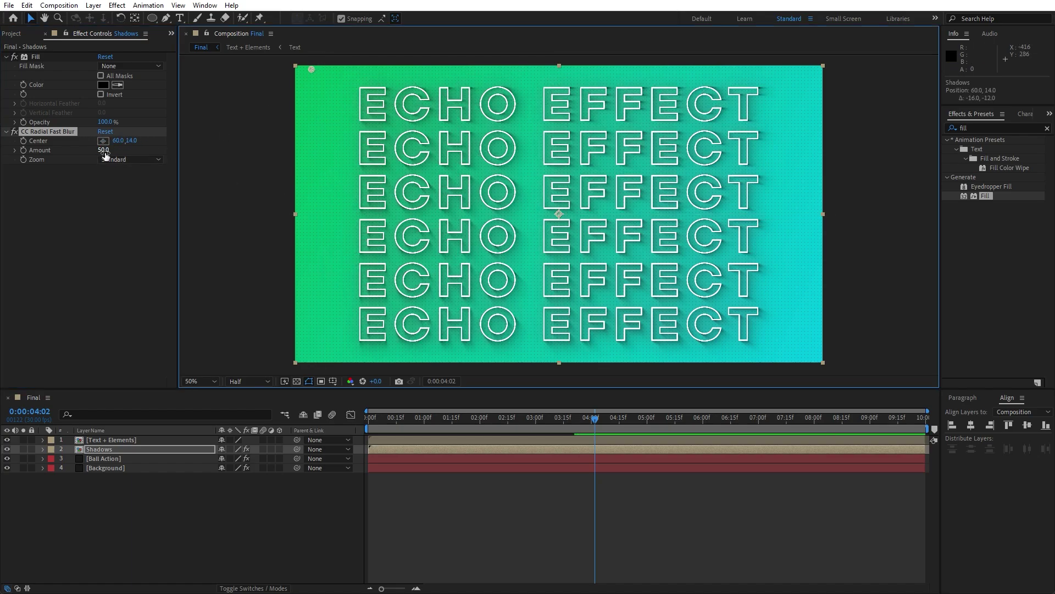
pyautogui.write('85')
pyautogui.press('Return')
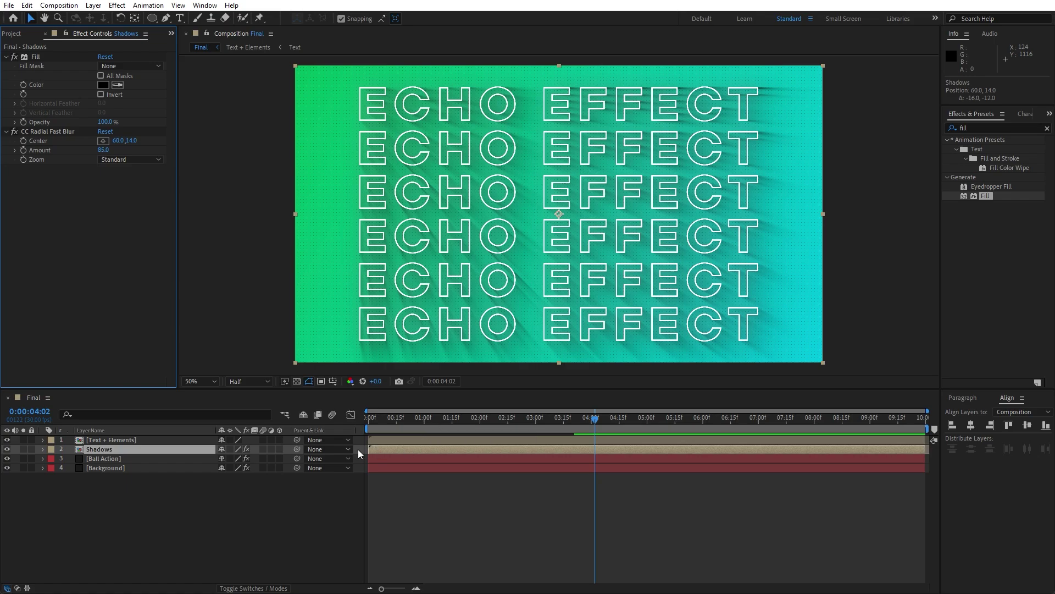
# Step: Add a Gaussian Blur below CC Radial Fast Blur on the Shadows layer and set its blurriness to 20
pyautogui.click(990, 127)
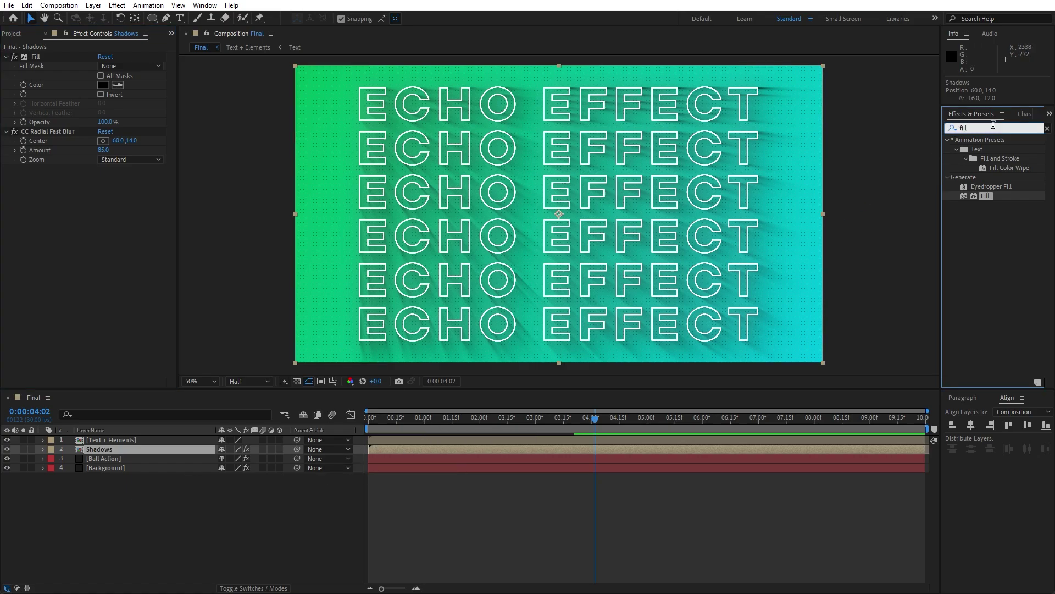
pyautogui.write('gauss')
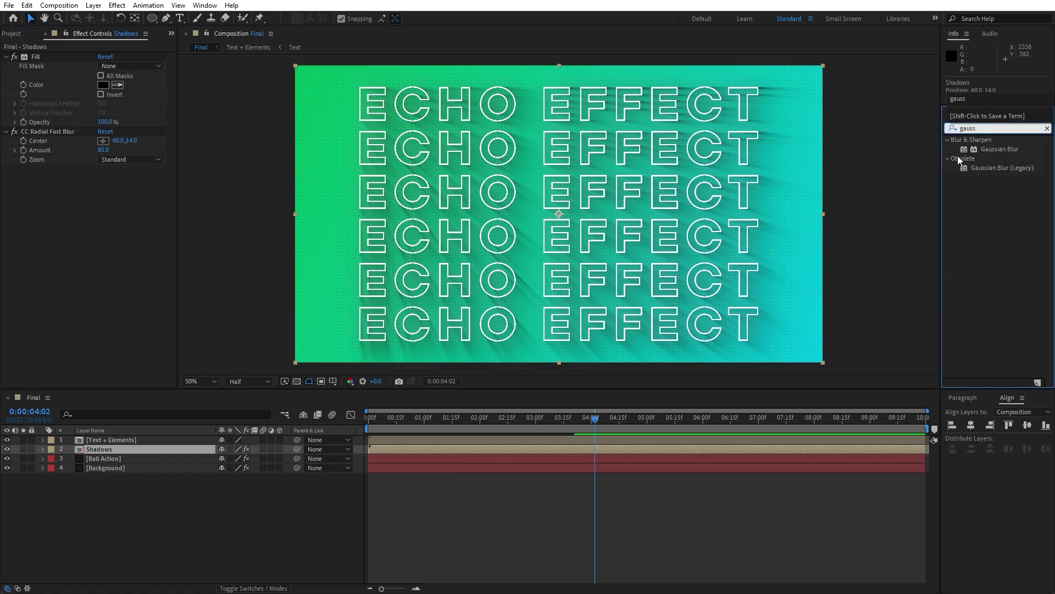
pyautogui.moveTo(1001, 149); pyautogui.dragTo(103, 182)
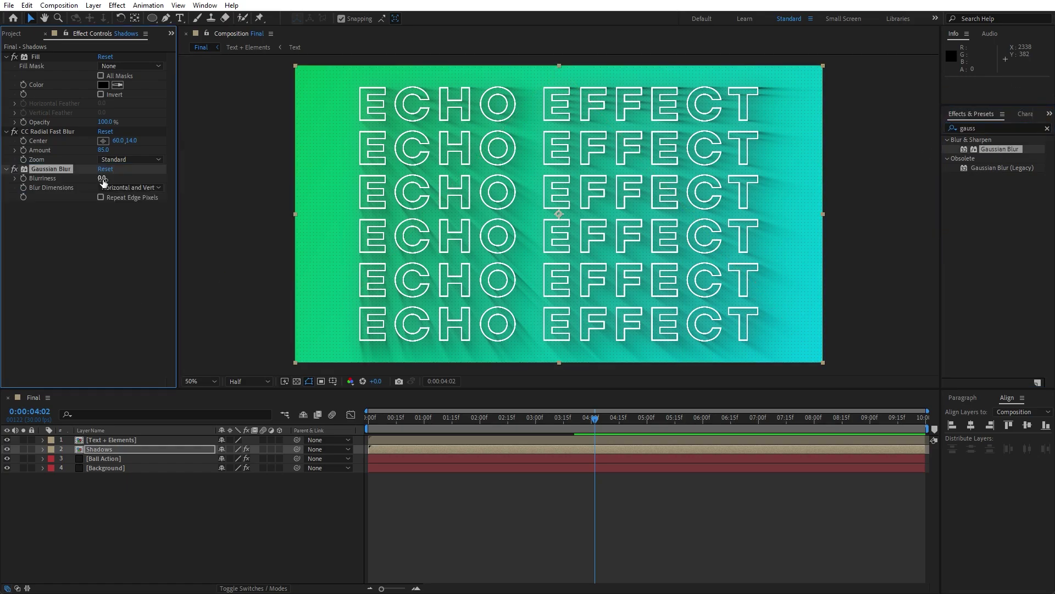
pyautogui.click(102, 178)
pyautogui.write('20')
pyautogui.press('Return')
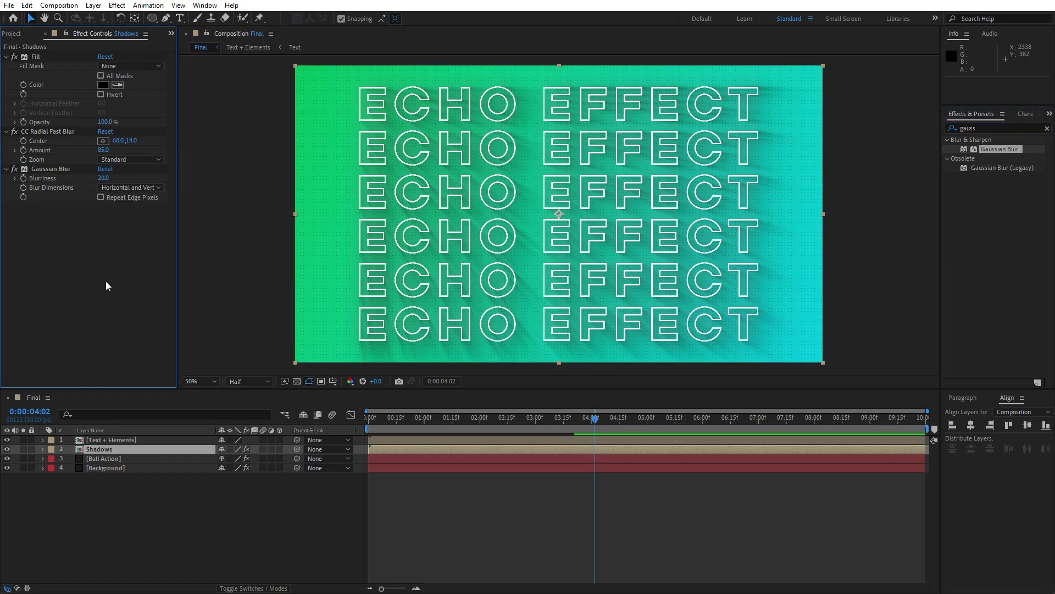
# Step: Compare the shadows with the Gaussian Blur switched off and on
pyautogui.click(15, 171)
pyautogui.click(14, 172)
pyautogui.click(15, 171)
pyautogui.click(15, 171)
# Step: Try strengthening the shadows by duplicating the Shadows layer, and delete the duplicate
pyautogui.click(140, 536)
pyautogui.click(110, 447)
pyautogui.hotkey('ctrl', 'd')
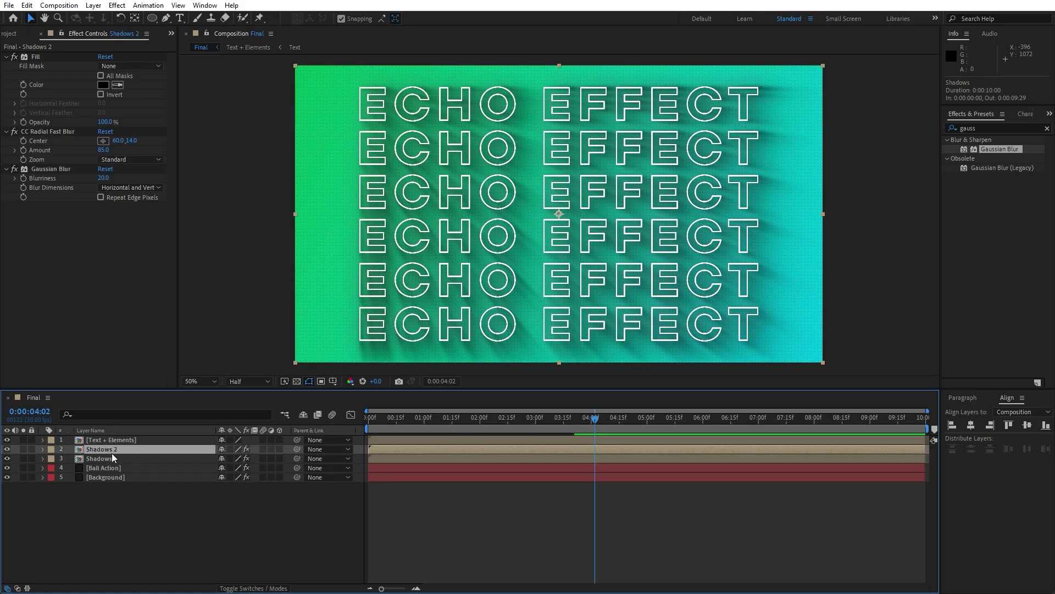
pyautogui.press('Delete')
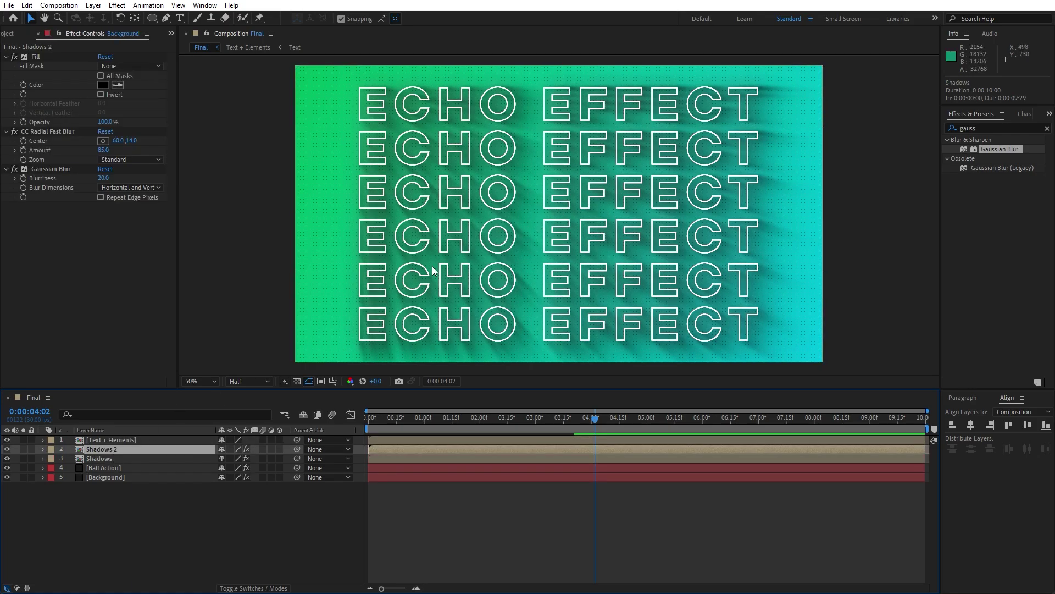
# Step: Preview the animation with its shadows and scrub to 0:00:03:01
pyautogui.moveTo(408, 421); pyautogui.dragTo(527, 420)
pyautogui.press('space')
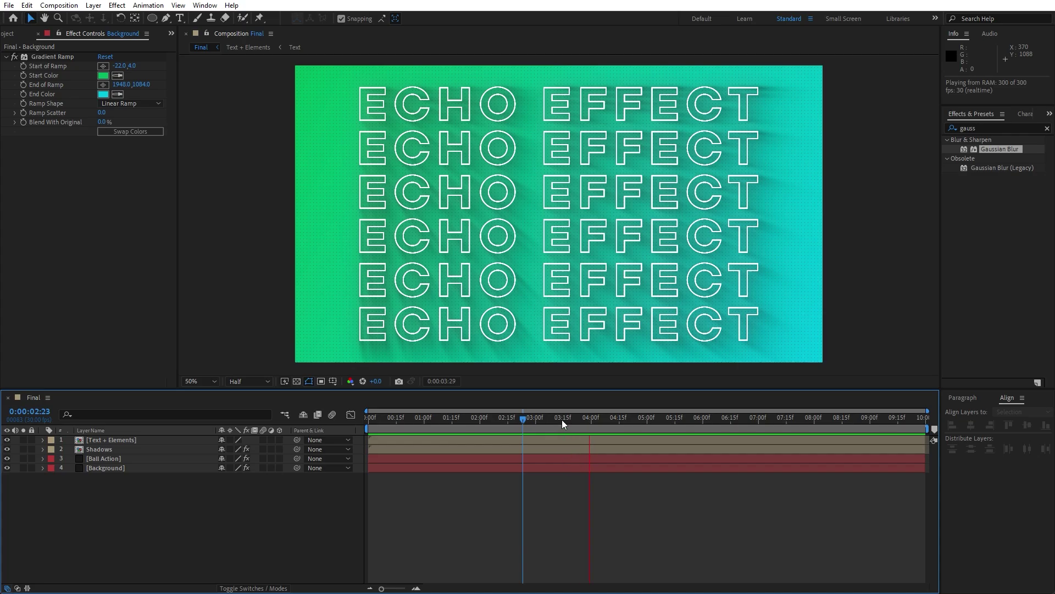
pyautogui.moveTo(559, 420); pyautogui.dragTo(538, 422)
# Step: Create an adjustment layer at the top of the Final composition and name it "Curves"
pyautogui.rightClick(170, 530)
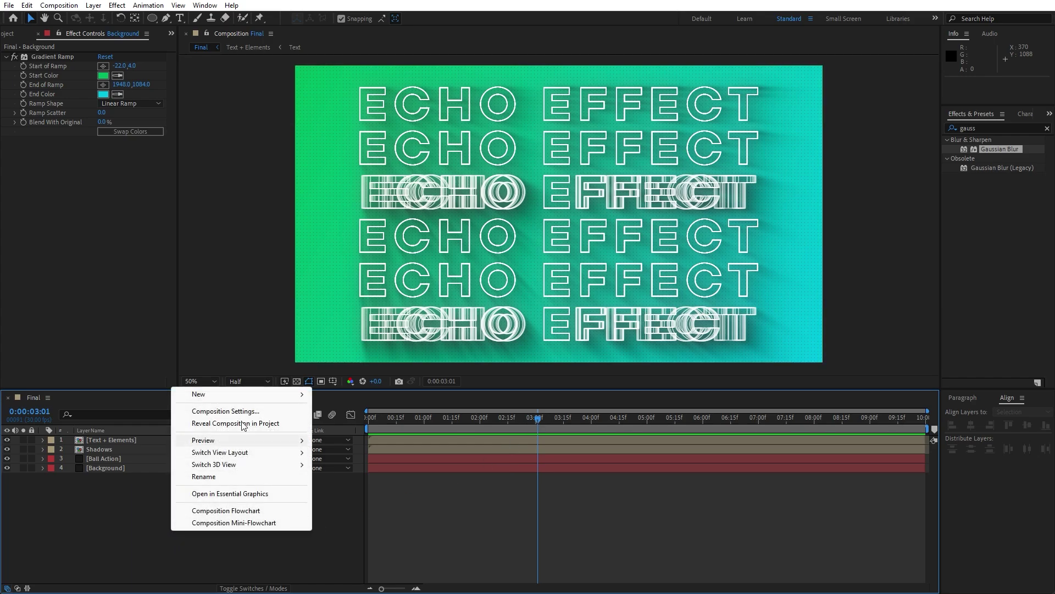
pyautogui.moveTo(242, 394)
pyautogui.click(376, 482)
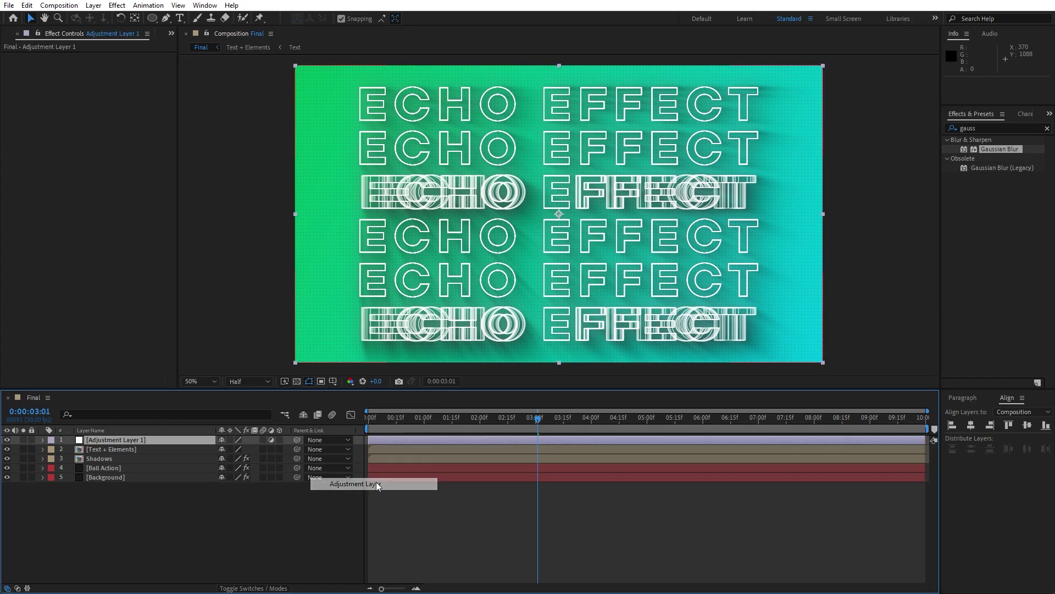
pyautogui.press('Return')
pyautogui.write('Curve')
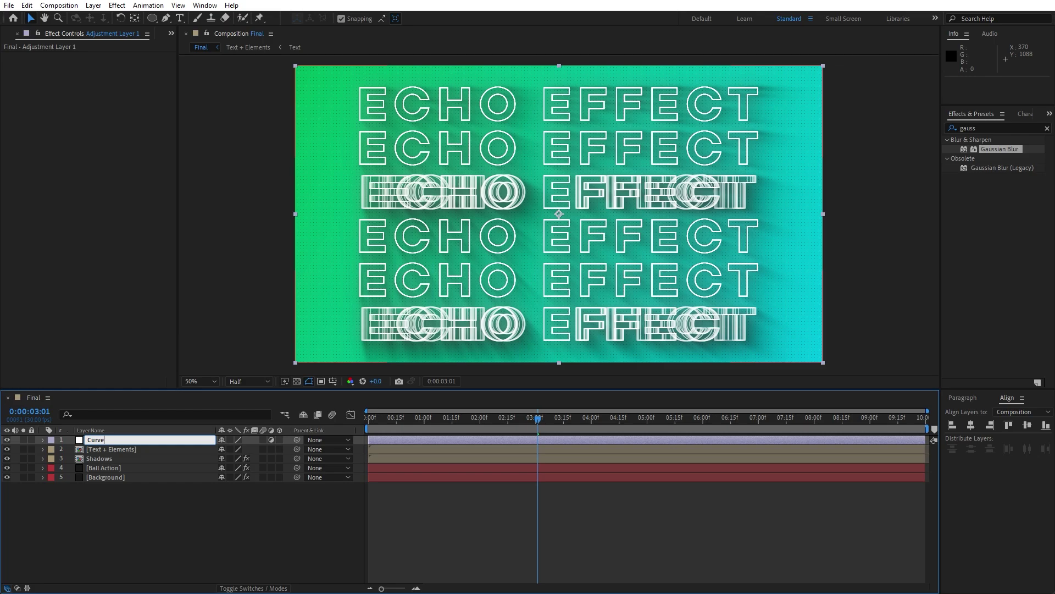
pyautogui.write('s')
# Step: Apply the Curves effect to the Curves layer, pull the RGB curve's midpoint slightly down to darken the image, and scrub to check it
pyautogui.doubleClick(984, 128)
pyautogui.write('cu')
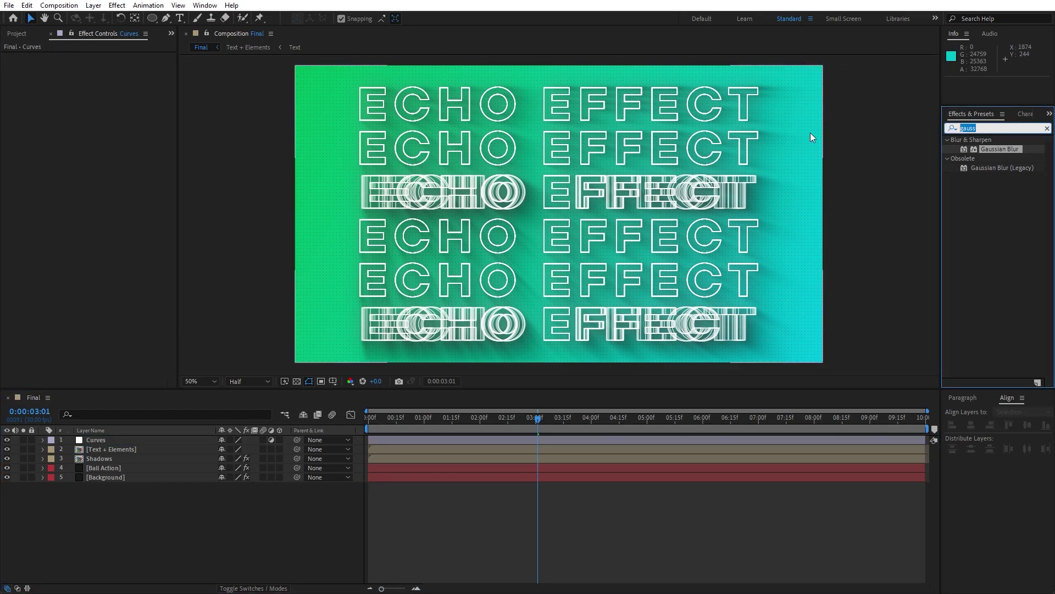
pyautogui.write('rve')
pyautogui.moveTo(991, 180); pyautogui.dragTo(92, 436)
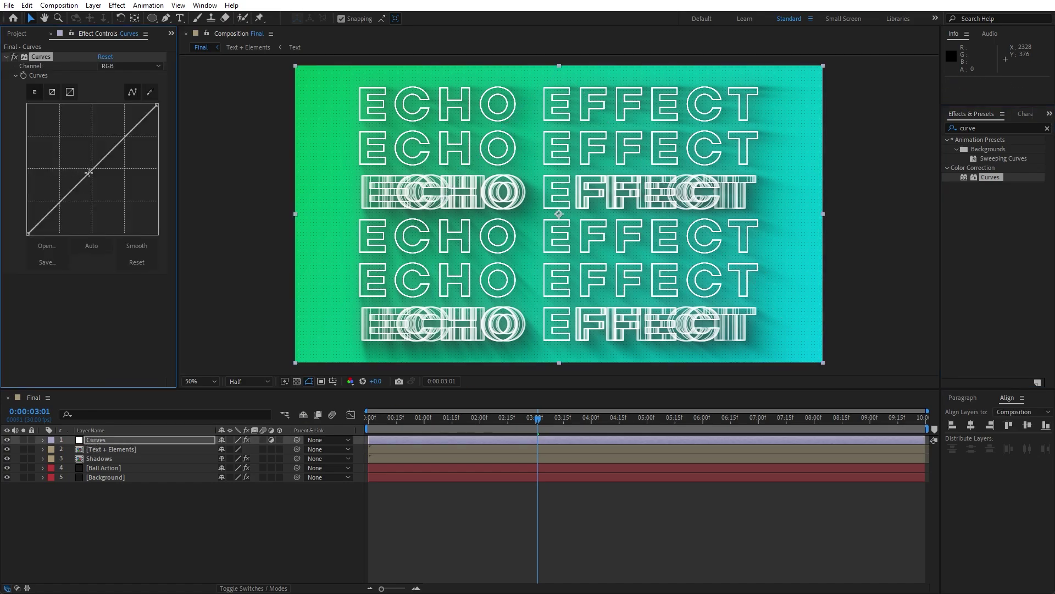
pyautogui.moveTo(89, 172); pyautogui.dragTo(94, 177)
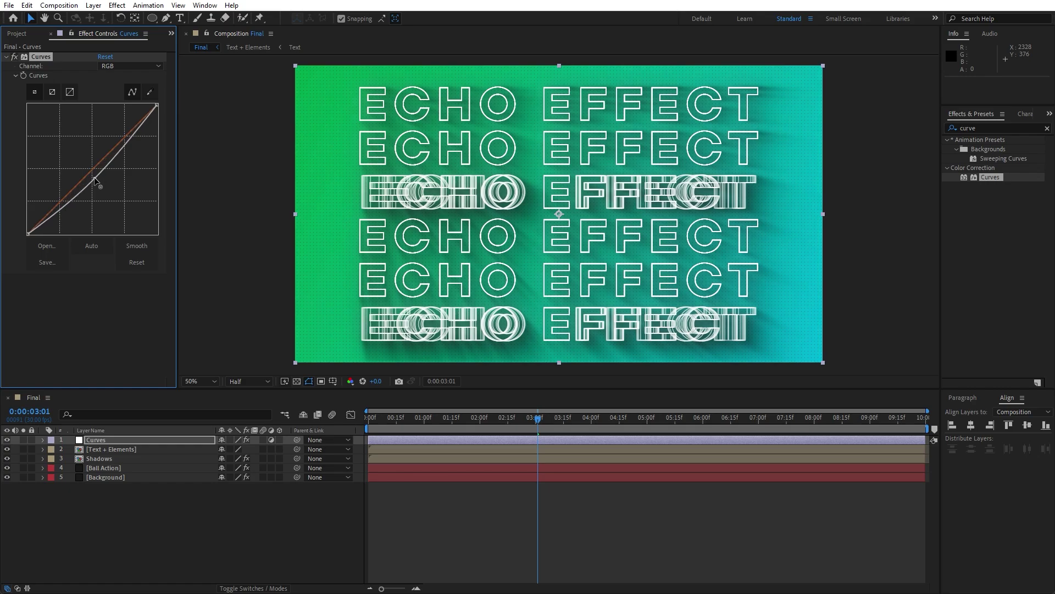
pyautogui.click(136, 246)
pyautogui.moveTo(418, 418); pyautogui.dragTo(591, 411)
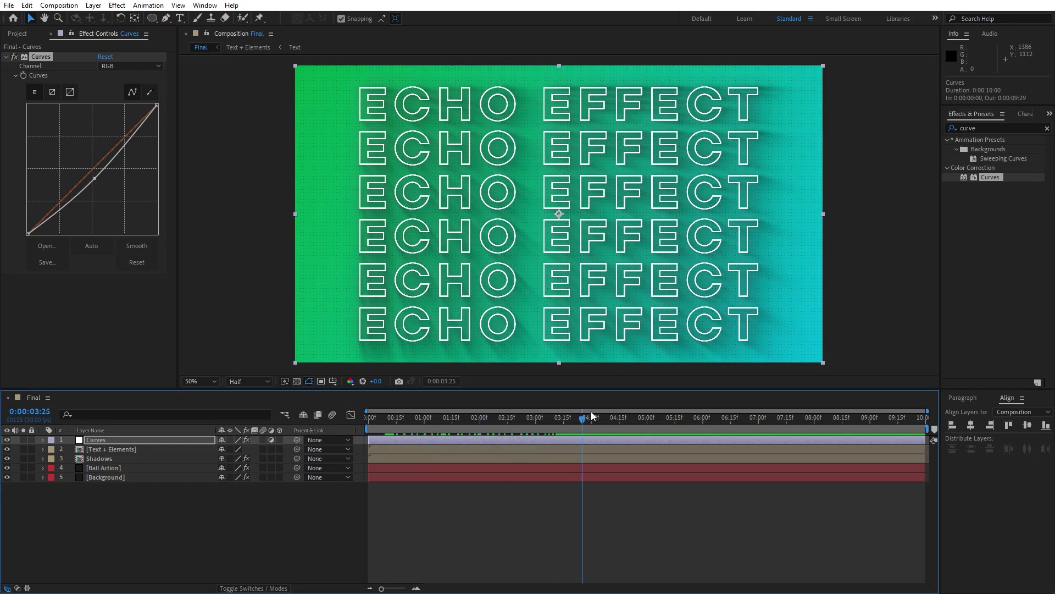
# Step: Create another adjustment layer at the top of the Final composition and name it "Light Wipe"
pyautogui.rightClick(251, 526)
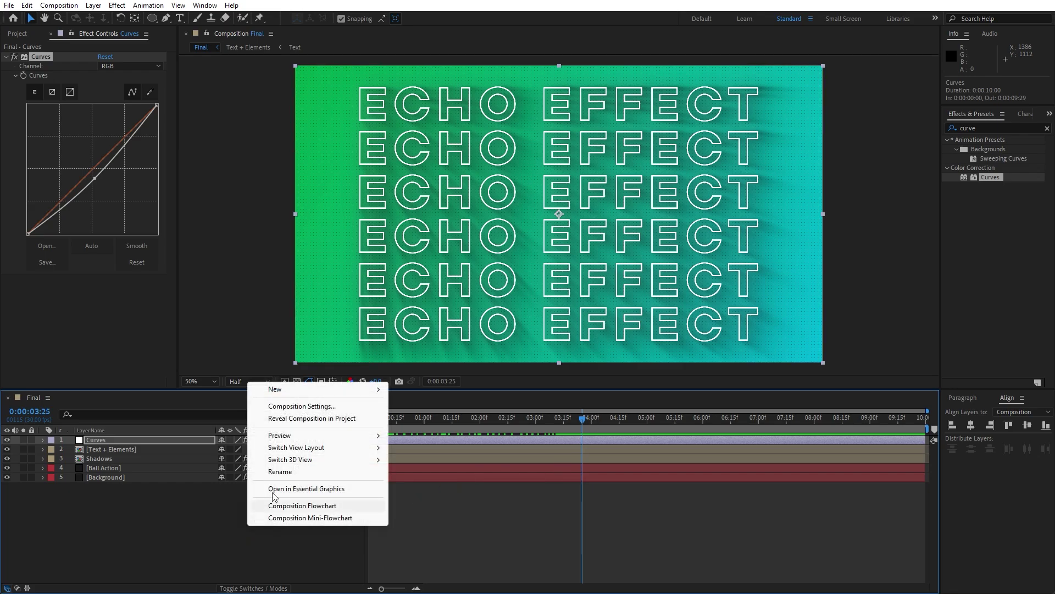
pyautogui.moveTo(288, 389)
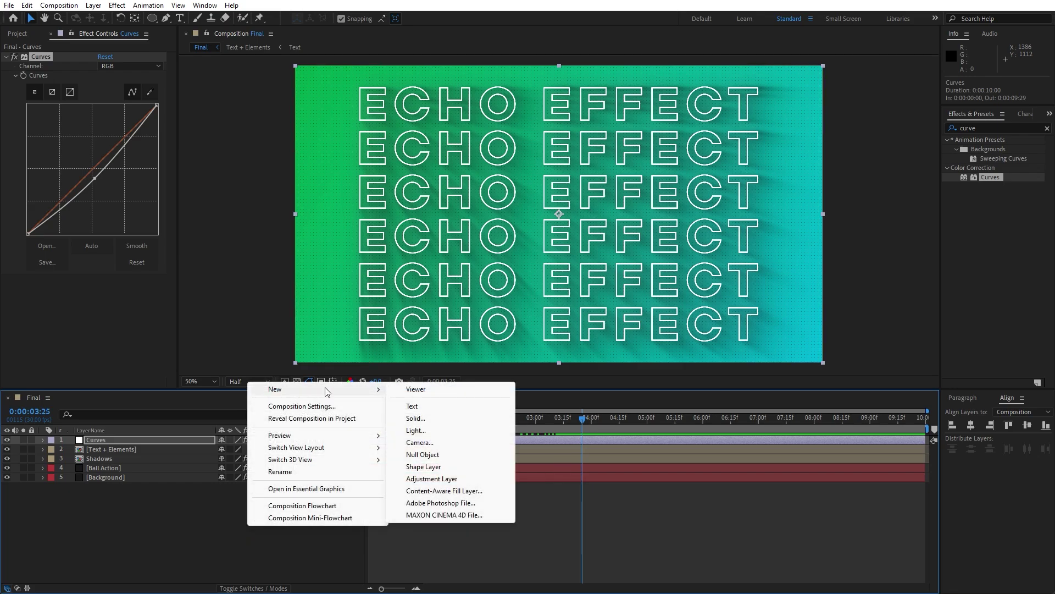
pyautogui.click(445, 479)
pyautogui.press('Return')
pyautogui.write('Light')
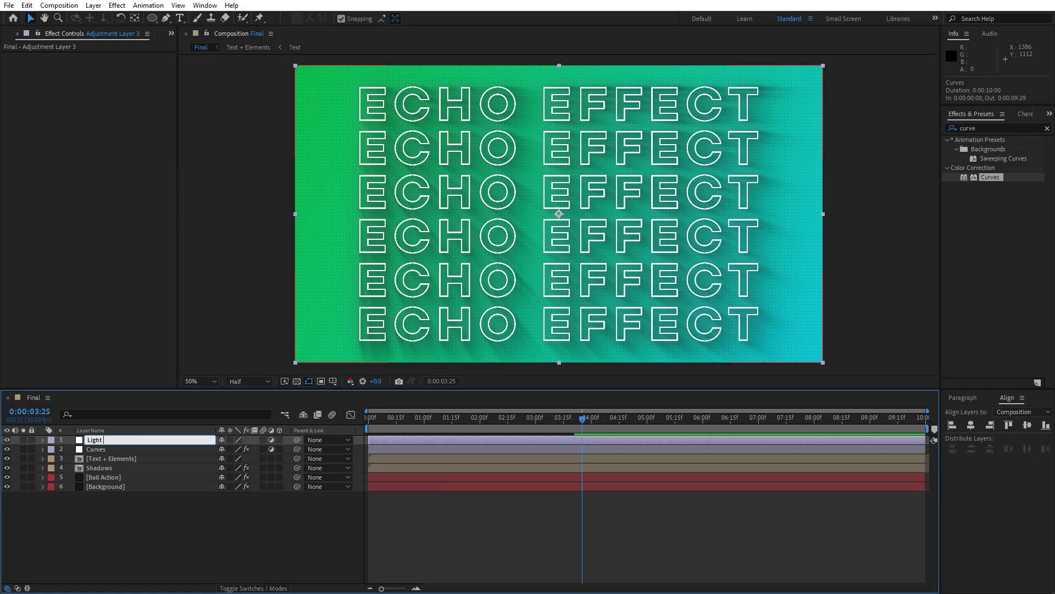
pyautogui.write(' Wipe')
pyautogui.click(133, 558)
pyautogui.click(100, 437)
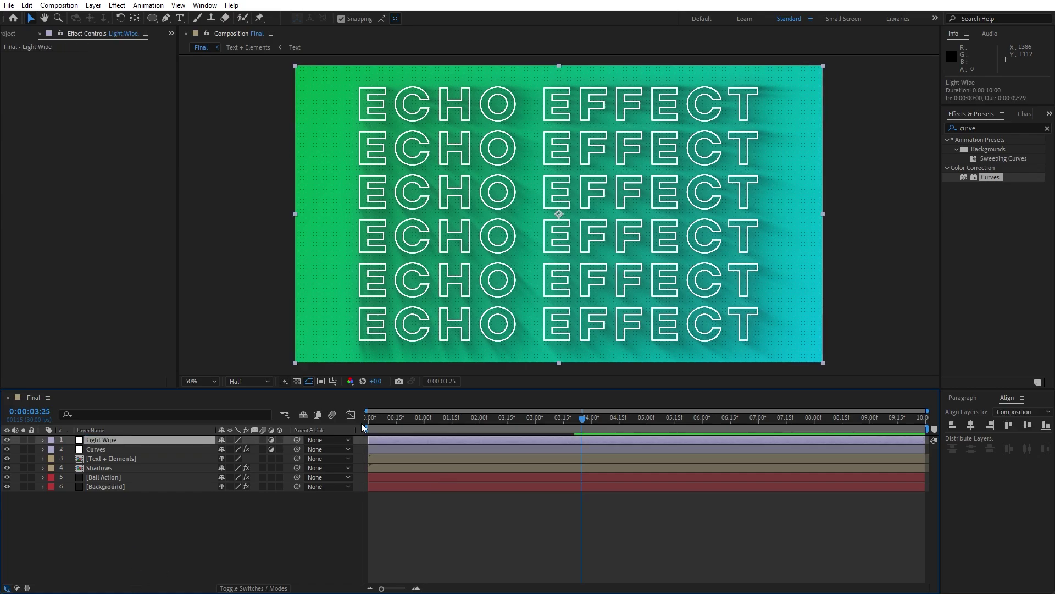
# Step: Apply the CC Light Wipe effect to the Light Wipe layer and move the layer directly below Shadows
pyautogui.click(1001, 128)
pyautogui.write('light w')
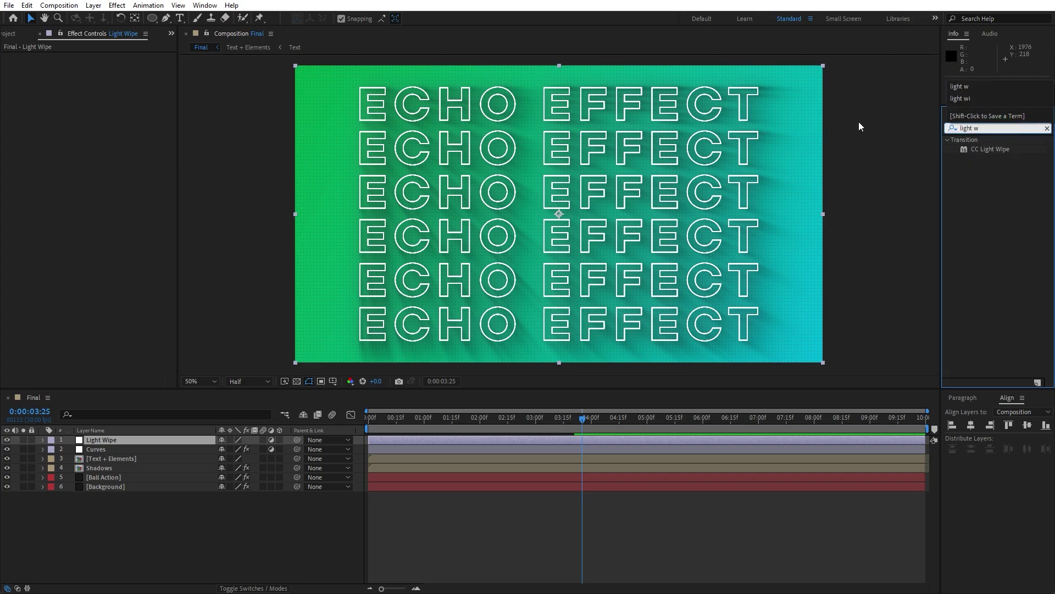
pyautogui.moveTo(1004, 151); pyautogui.dragTo(122, 474)
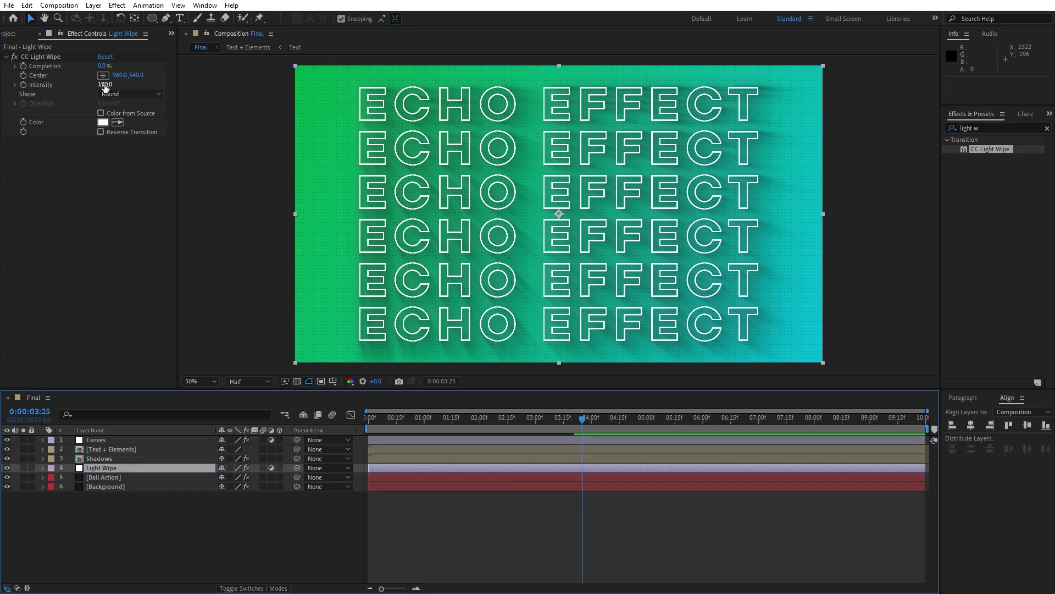
# Step: Set the light wipe's Completion to 80% and Intensity to 60, and enable Color from Source and Reverse Transition
pyautogui.click(102, 66)
pyautogui.write('80')
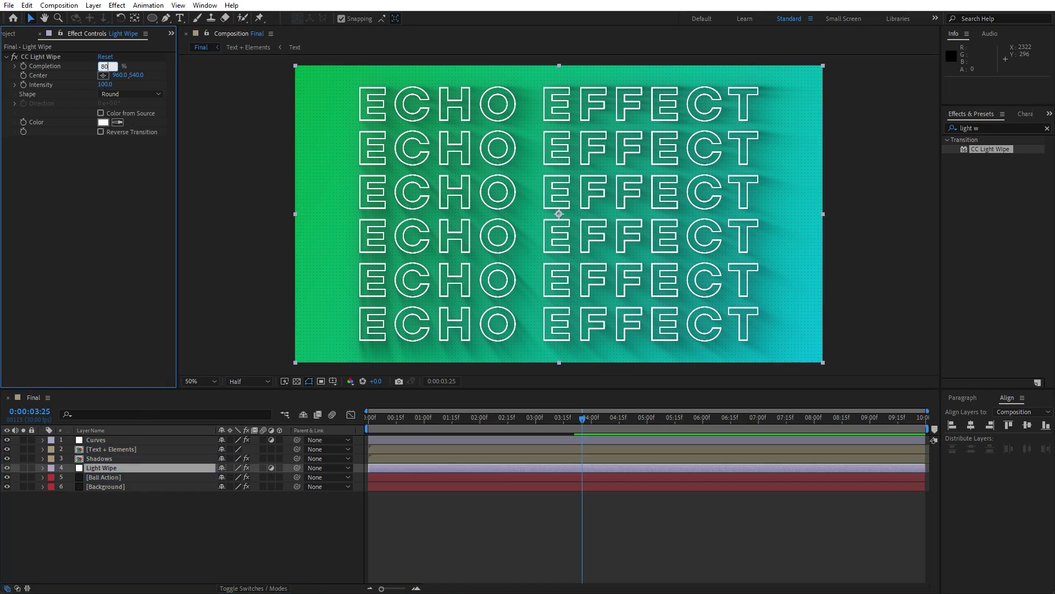
pyautogui.click(99, 84)
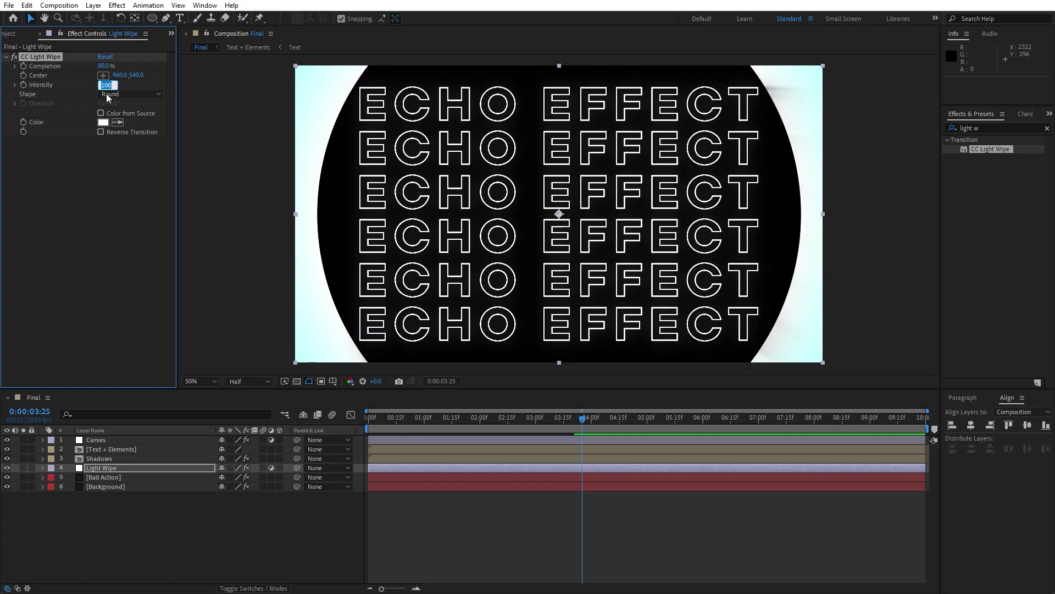
pyautogui.write('60')
pyautogui.press('Return')
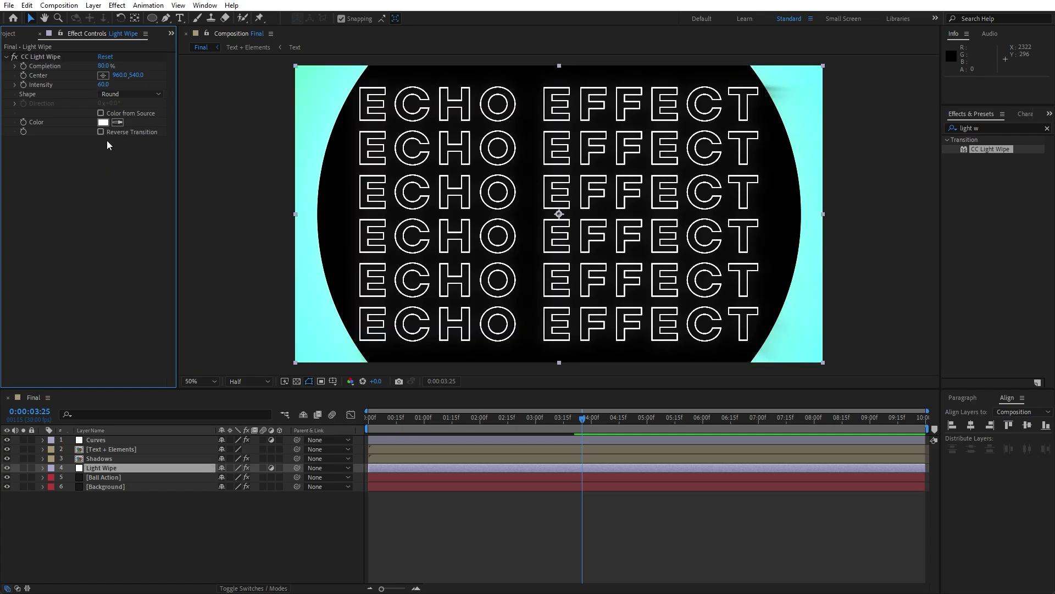
pyautogui.click(101, 113)
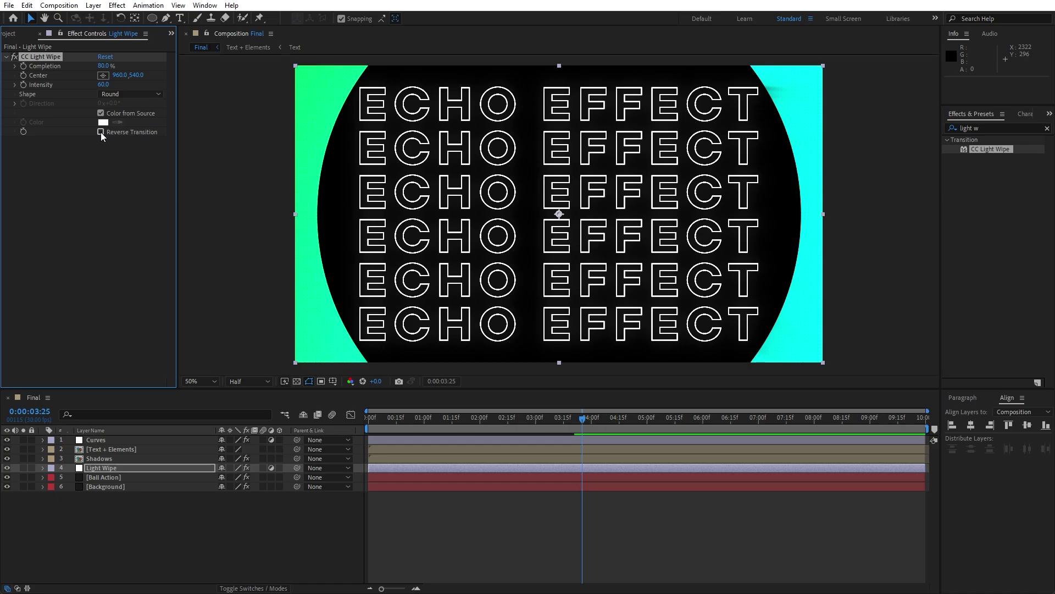
pyautogui.click(100, 132)
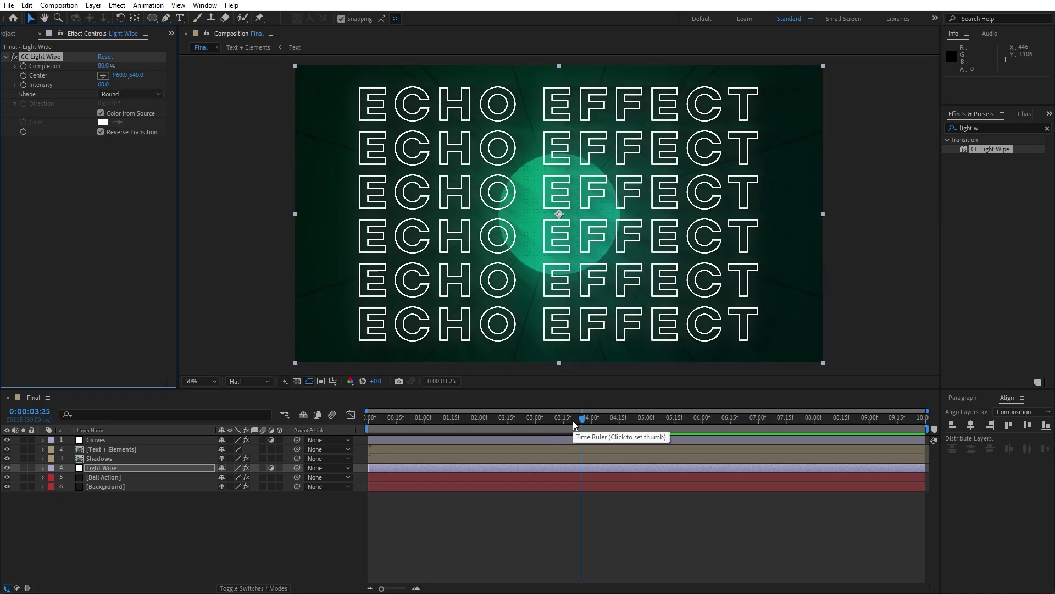
# Step: Try a Completion of 90% on the light wipe, and undo the change
pyautogui.click(104, 66)
pyautogui.write('90')
pyautogui.press('Return')
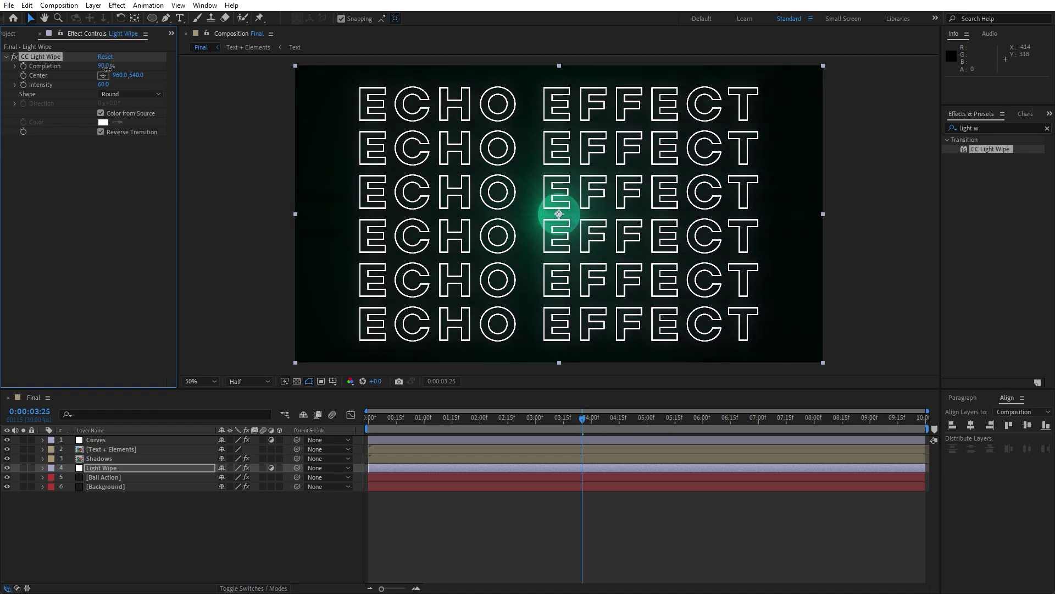
pyautogui.moveTo(107, 68); pyautogui.dragTo(117, 107)
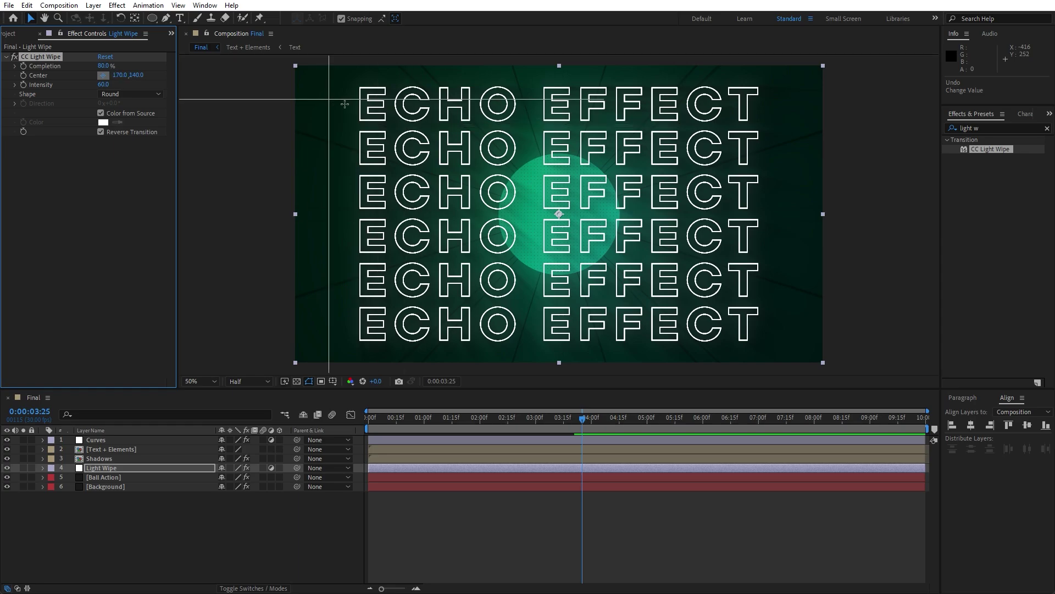
# Step: Place the light wipe's center at 168, 108 near the image's upper-left corner, with Completion at 70% and Intensity at 171
pyautogui.moveTo(345, 103)
pyautogui.mouseDown()
pyautogui.moveTo(324, 89)
pyautogui.moveTo(341, 95)
pyautogui.mouseUp()
pyautogui.moveTo(106, 66); pyautogui.dragTo(102, 66)
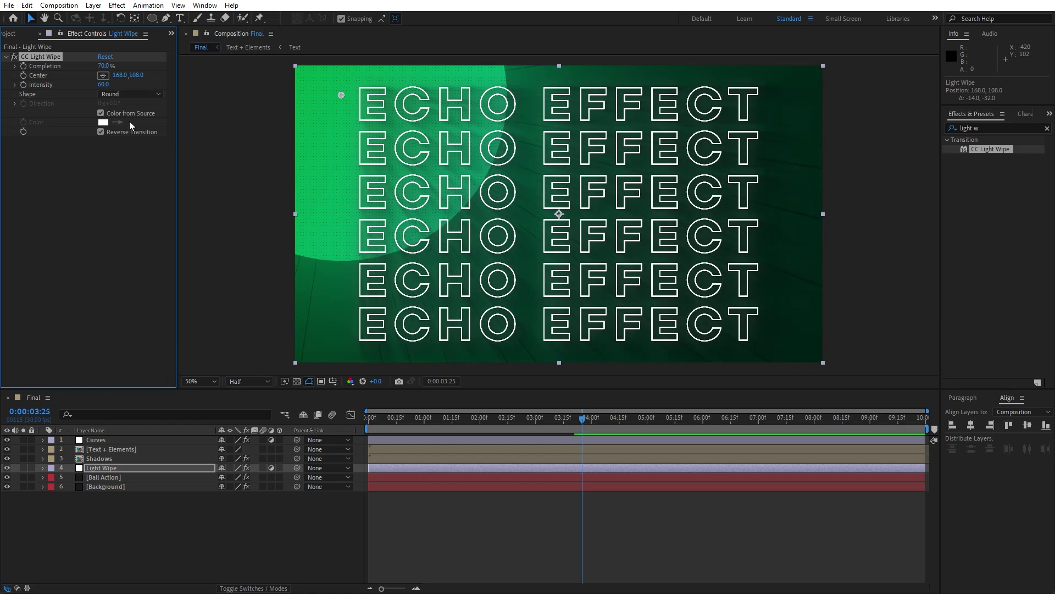
pyautogui.moveTo(102, 88); pyautogui.dragTo(150, 95)
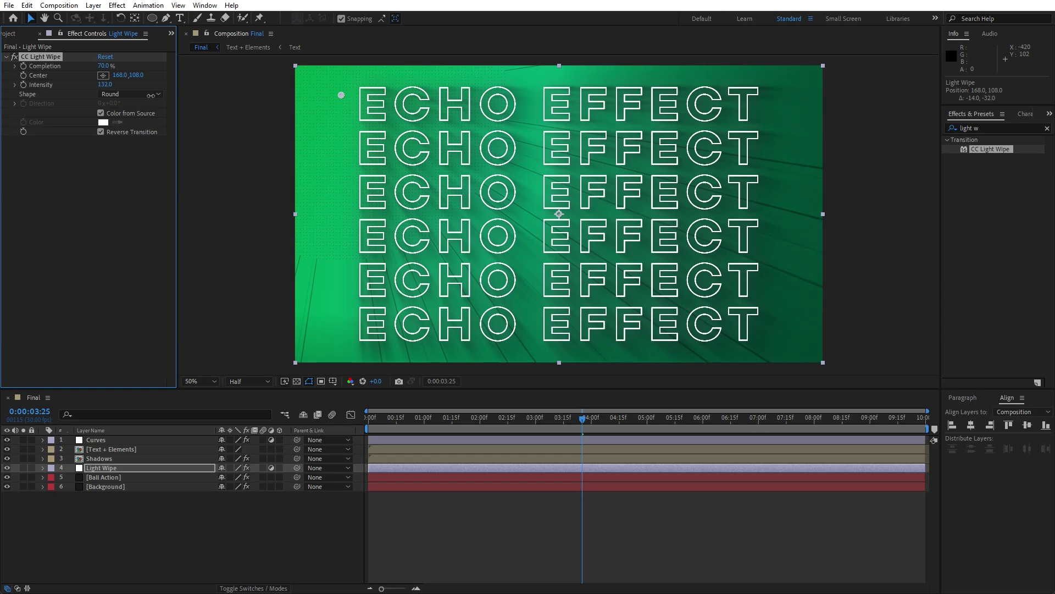
pyautogui.moveTo(158, 96); pyautogui.dragTo(188, 105)
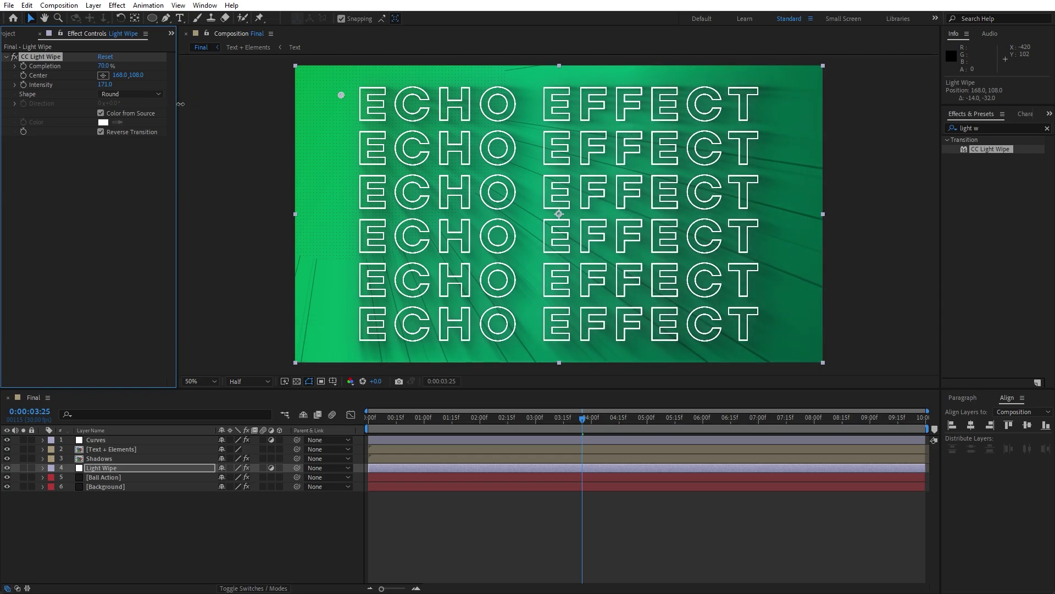
# Step: Set the Light Wipe layer's blending mode to Screen and reduce the effect's Intensity to 88
pyautogui.click(254, 588)
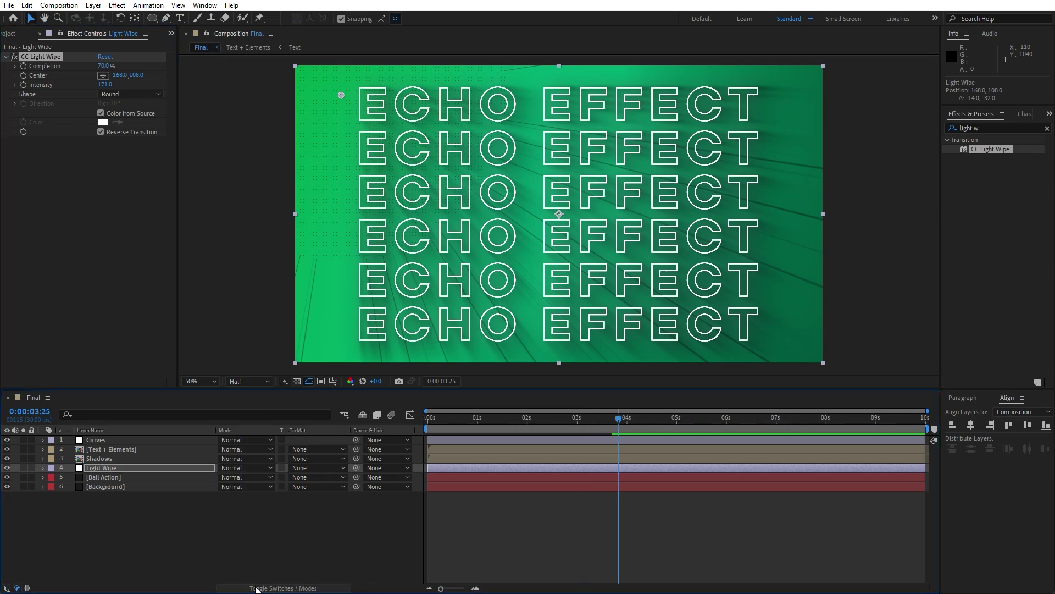
pyautogui.click(239, 468)
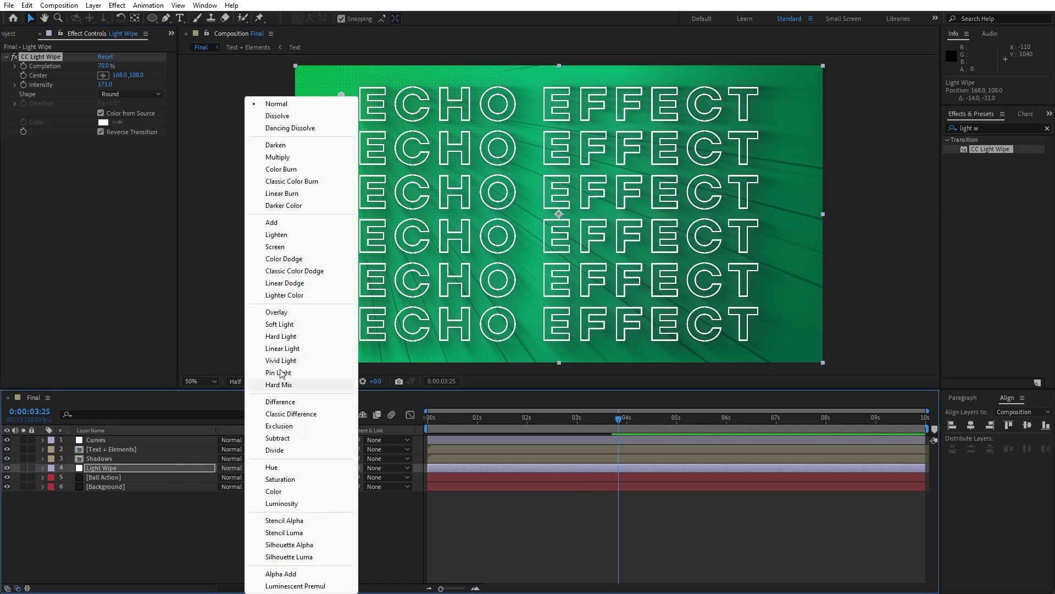
pyautogui.click(275, 247)
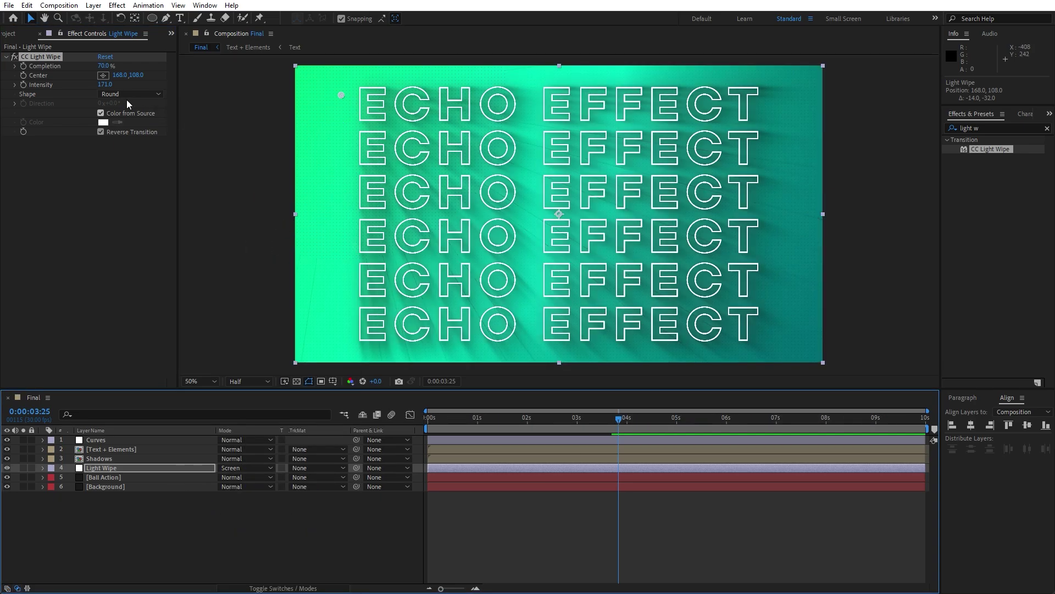
pyautogui.moveTo(104, 85); pyautogui.dragTo(68, 88)
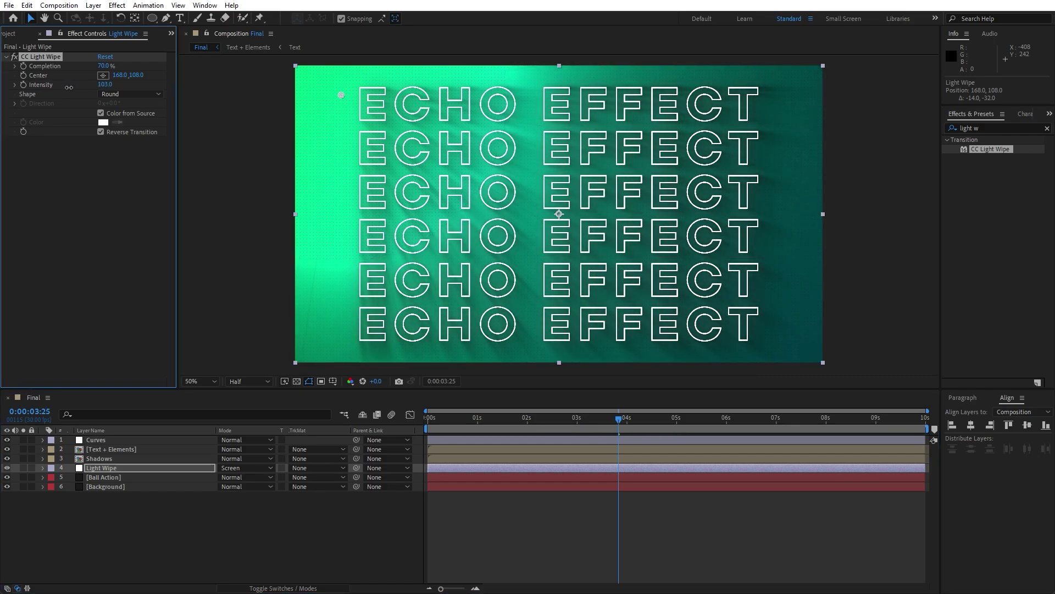
pyautogui.moveTo(67, 88); pyautogui.dragTo(62, 89)
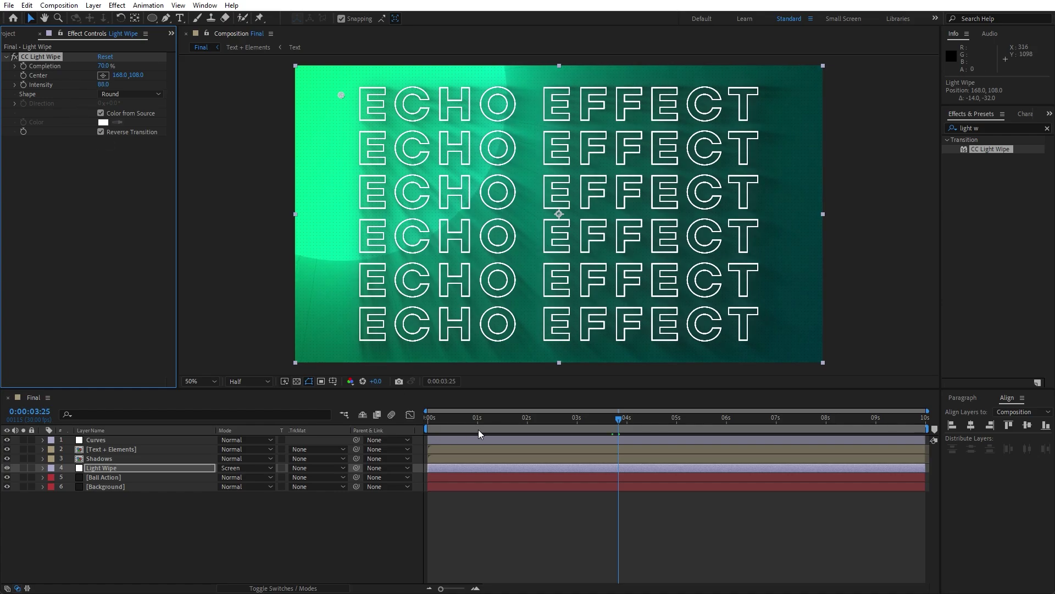
# Step: Lower the Light Wipe layer's opacity to about 60% while checking at 0:00:02:14, and preview the animation
pyautogui.moveTo(479, 430); pyautogui.dragTo(550, 426)
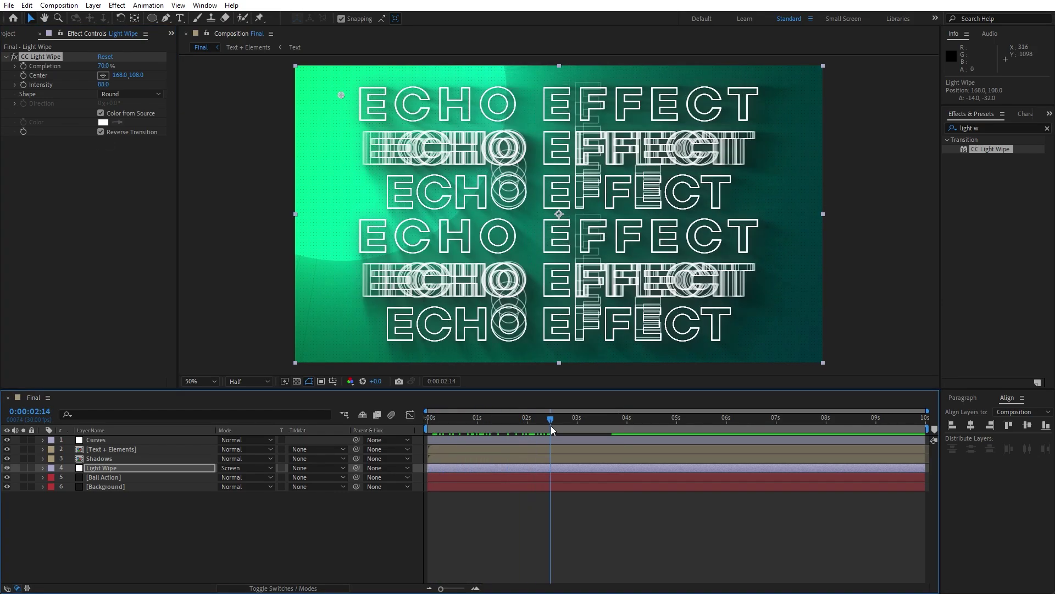
pyautogui.click(113, 470)
pyautogui.press('t')
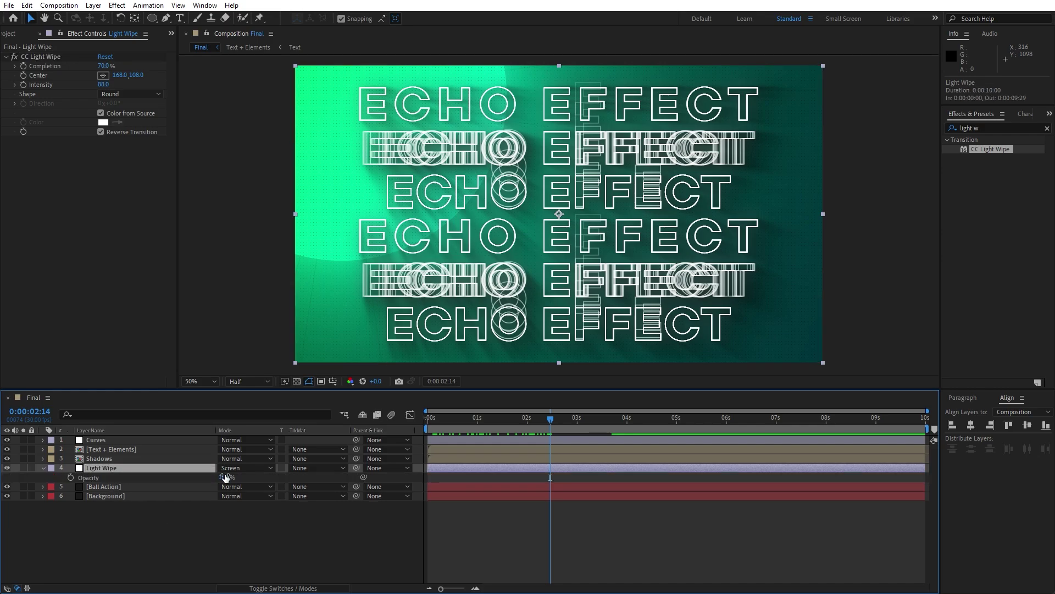
pyautogui.moveTo(225, 477); pyautogui.dragTo(212, 478)
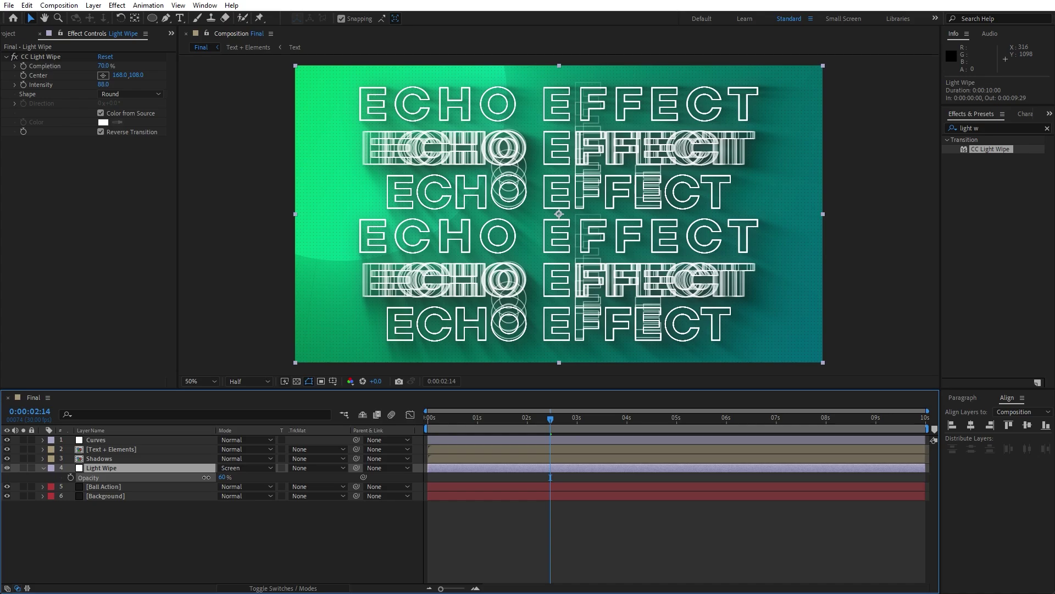
pyautogui.moveTo(206, 477); pyautogui.dragTo(205, 477)
pyautogui.click(44, 466)
pyautogui.click(110, 503)
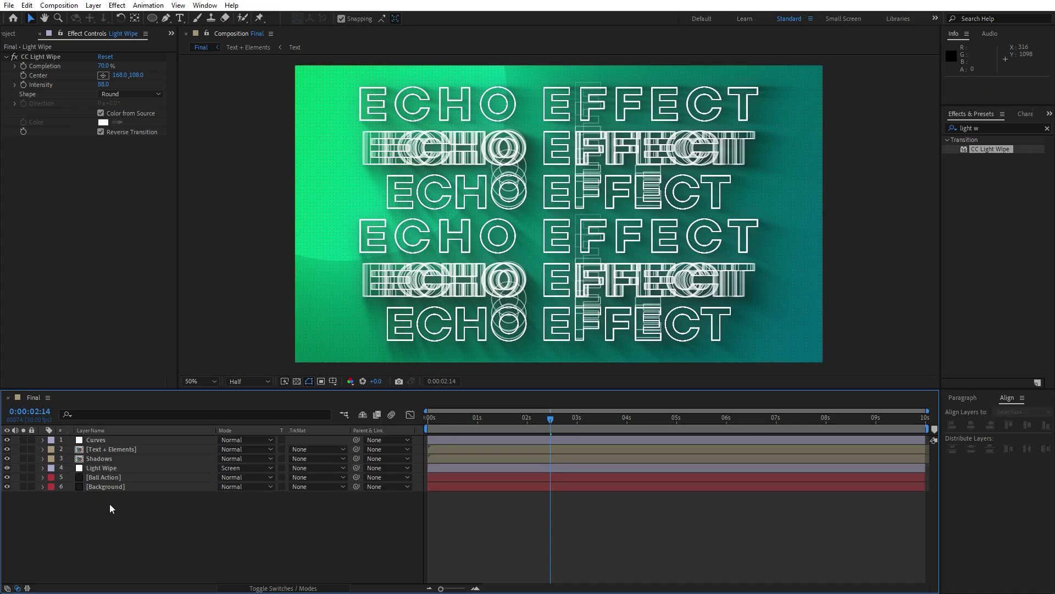
pyautogui.press('space')
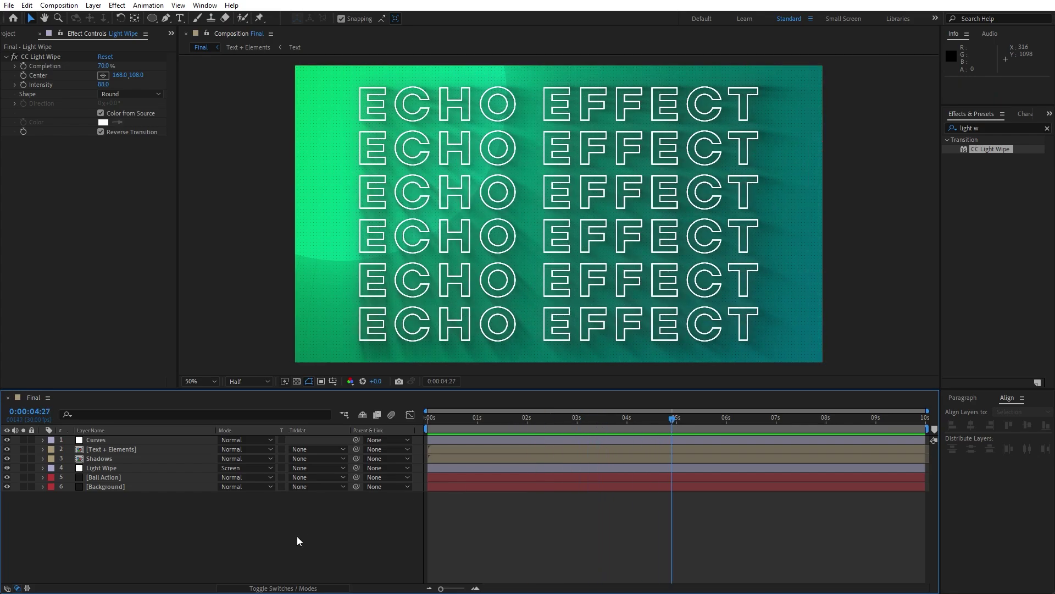
# Step: Create an adjustment layer at the top of the Final composition and name it "Lens Flare"
pyautogui.rightClick(180, 538)
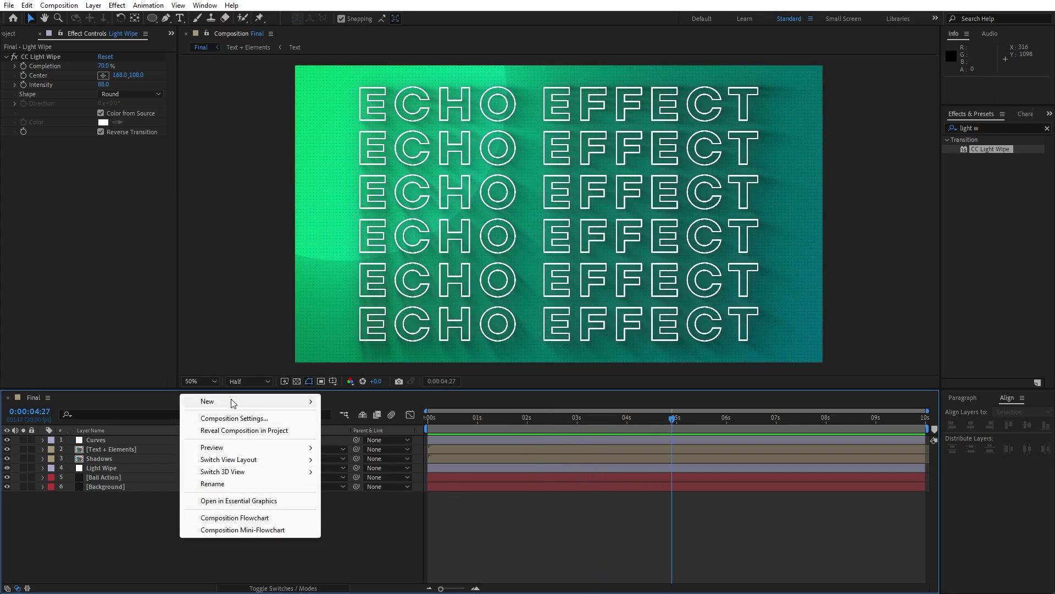
pyautogui.moveTo(207, 401)
pyautogui.click(401, 489)
pyautogui.press('Return')
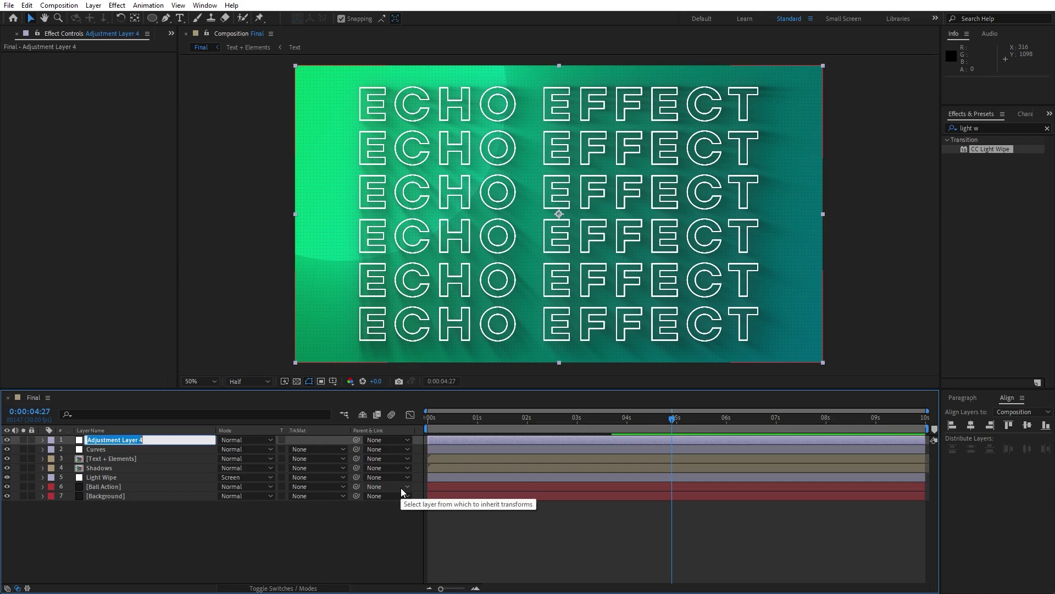
pyautogui.write('Lens ')
pyautogui.write('Flasre')
# Step: Apply the Lens Flare effect to the Lens Flare layer and place its flare center just outside the image's upper-left corner, at -54, 4
pyautogui.click(999, 126)
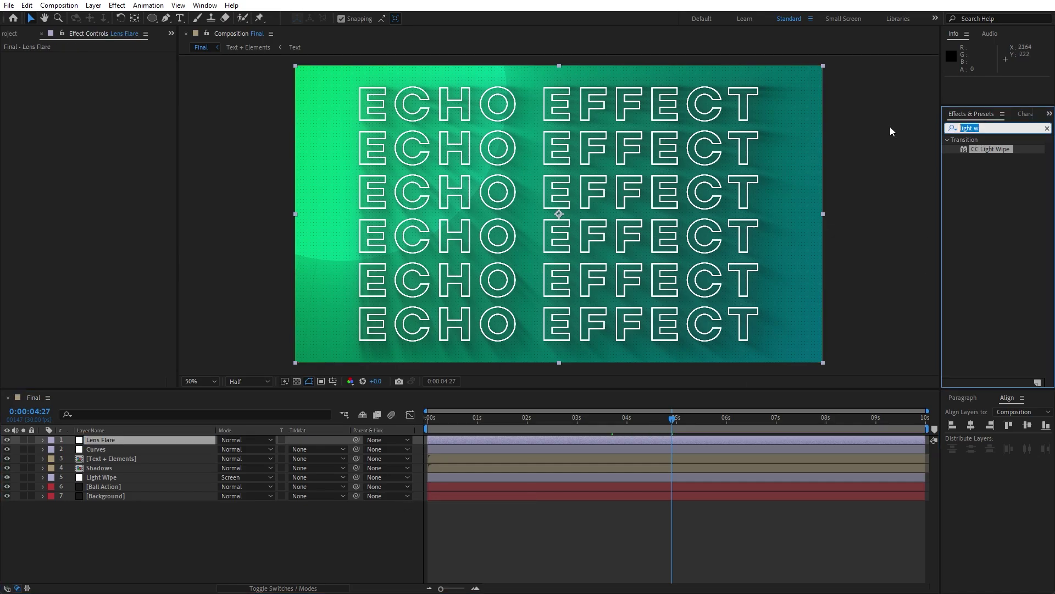
pyautogui.write('lens fla')
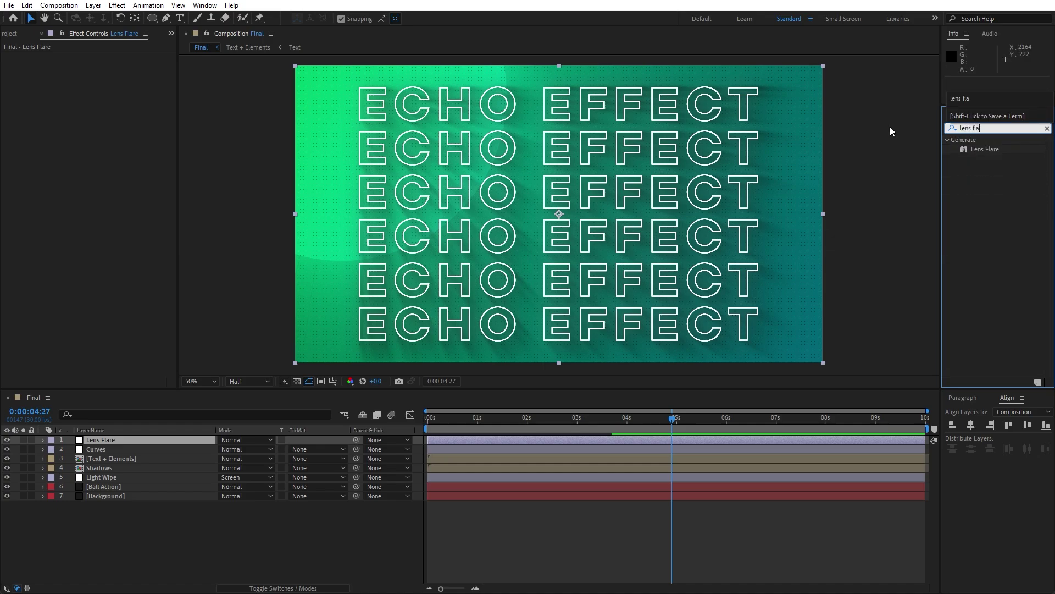
pyautogui.moveTo(985, 149); pyautogui.dragTo(815, 213)
pyautogui.moveTo(120, 444); pyautogui.dragTo(121, 445)
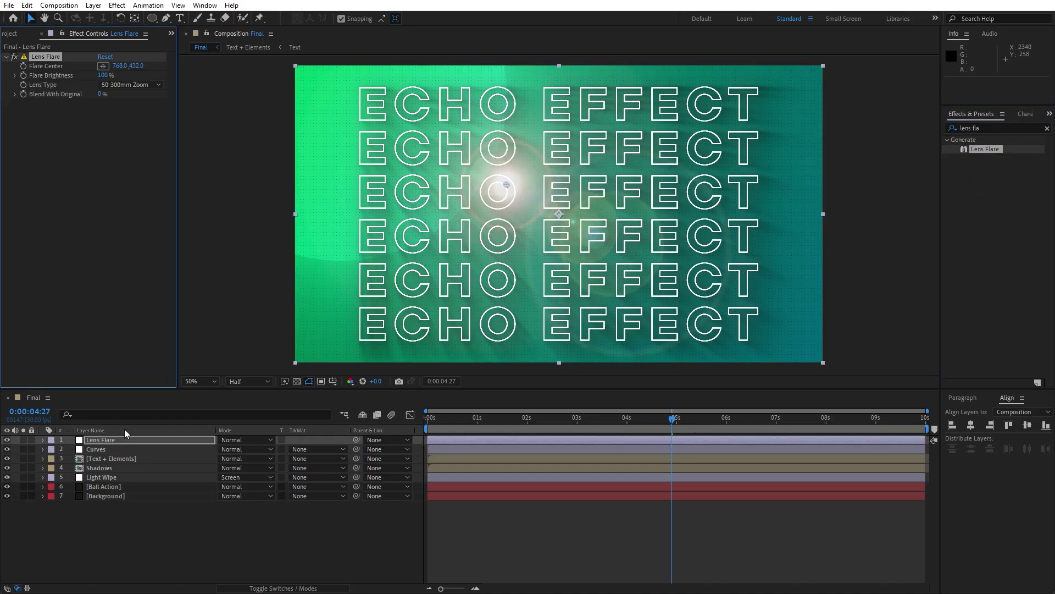
pyautogui.click(103, 66)
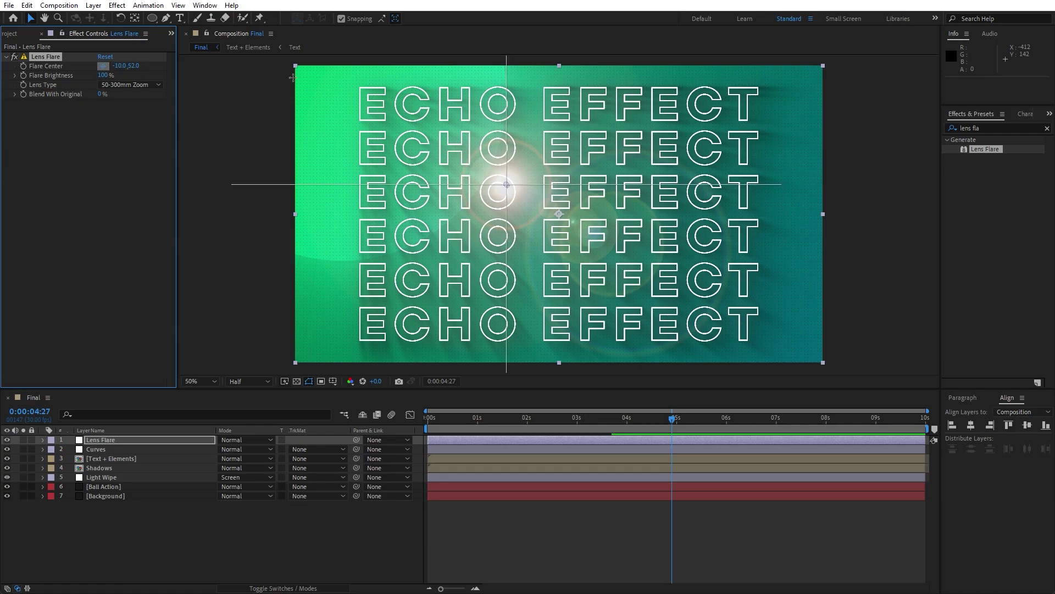
pyautogui.click(280, 66)
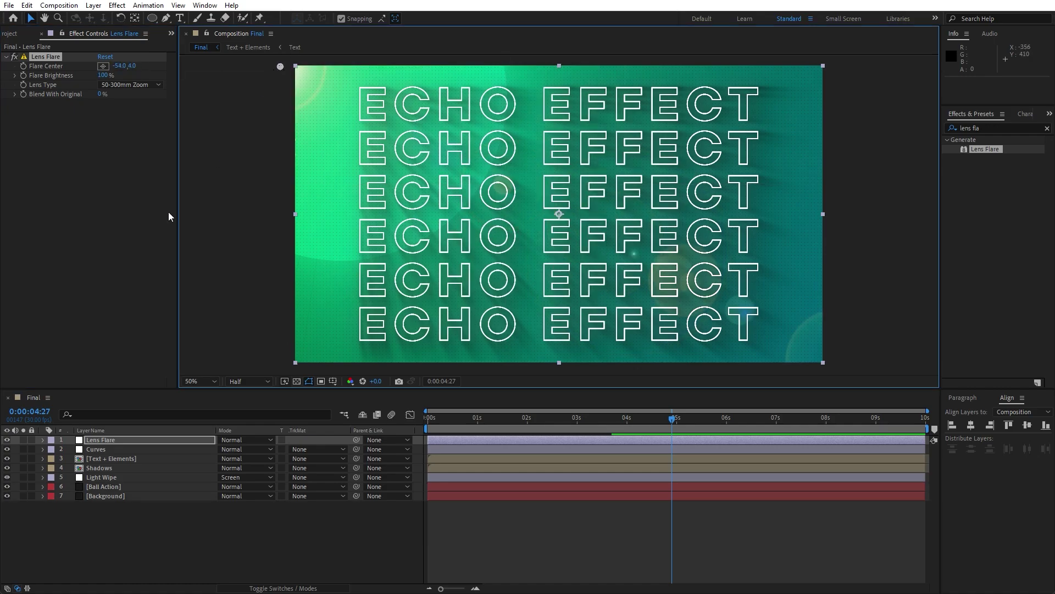
# Step: Duplicate the Lens Flare effect and place the copy's flare center just outside the image's upper-right corner, at 2000, 16
pyautogui.click(37, 55)
pyautogui.hotkey('ctrl', 'd')
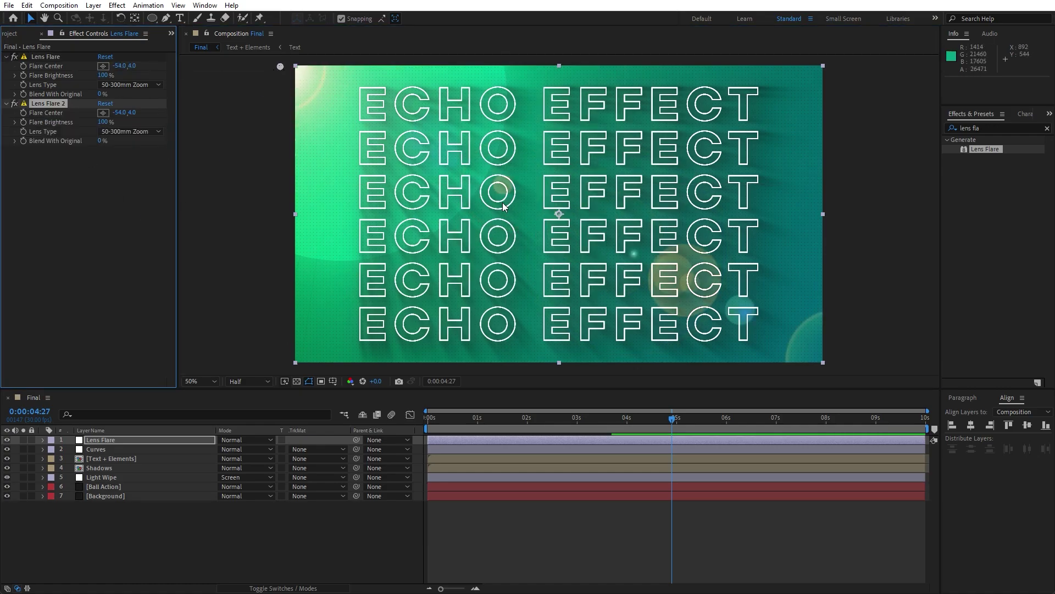
pyautogui.click(102, 112)
pyautogui.click(844, 70)
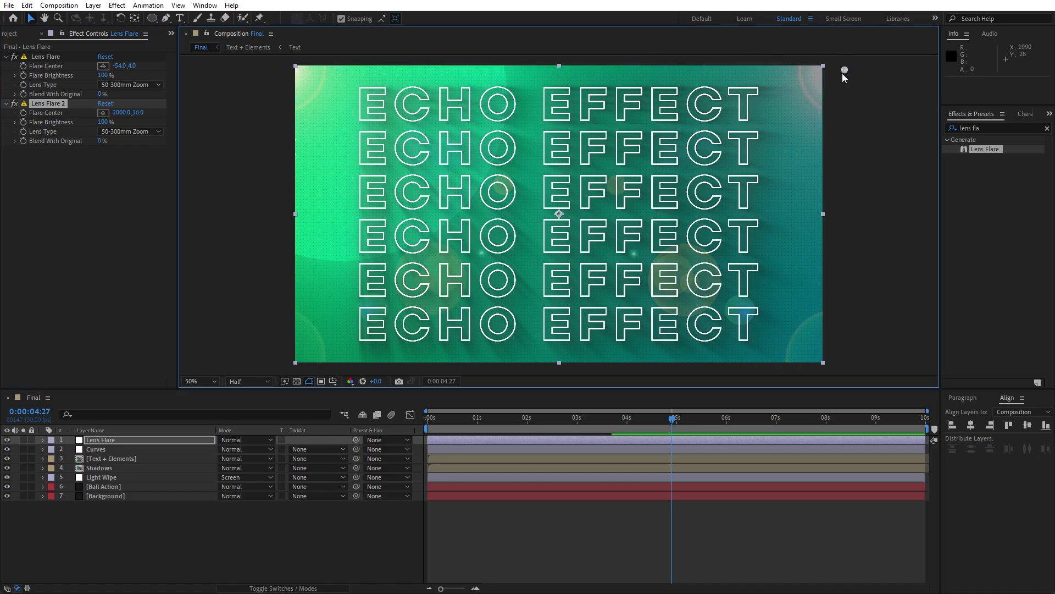
# Step: Change the lens type of the second Lens Flare effect to 35mm Prime
pyautogui.click(129, 134)
pyautogui.click(137, 157)
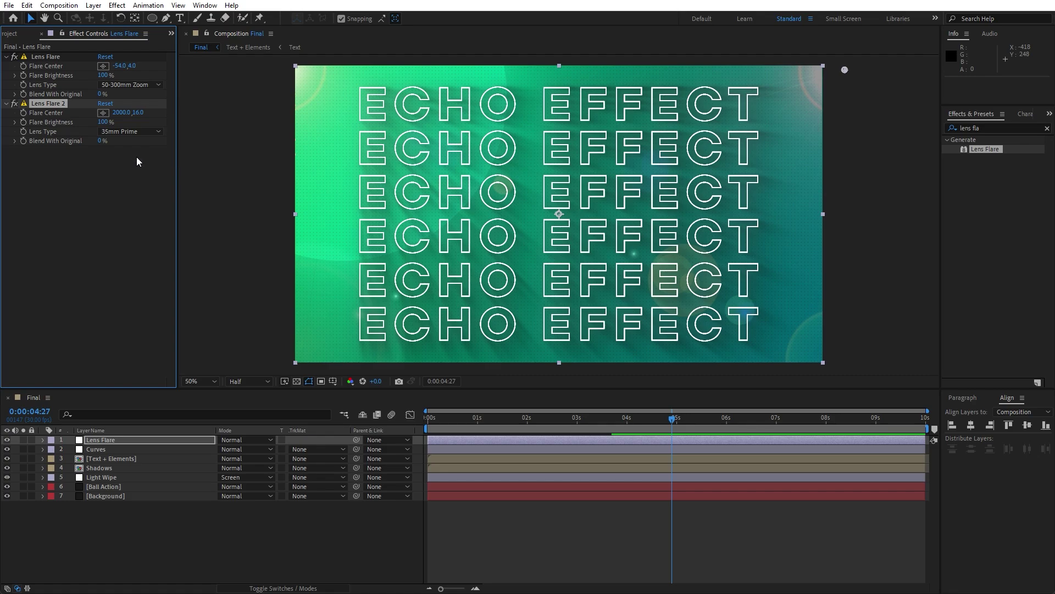
# Step: Scrub through the Final composition and play it back repeatedly to review the finished echo animation with both lens flares
pyautogui.click(450, 423)
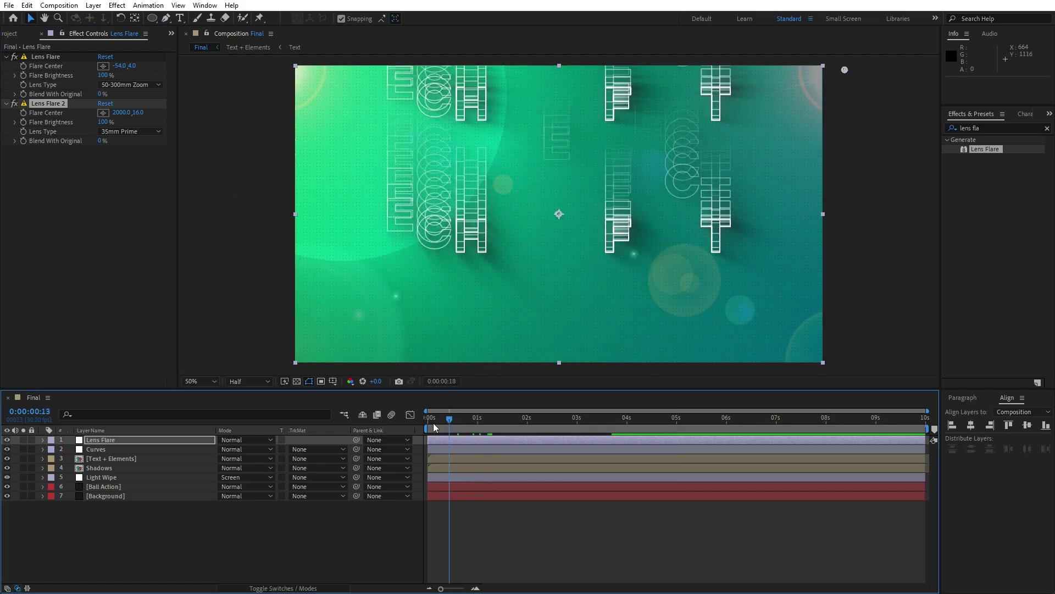
pyautogui.moveTo(435, 427); pyautogui.dragTo(561, 419)
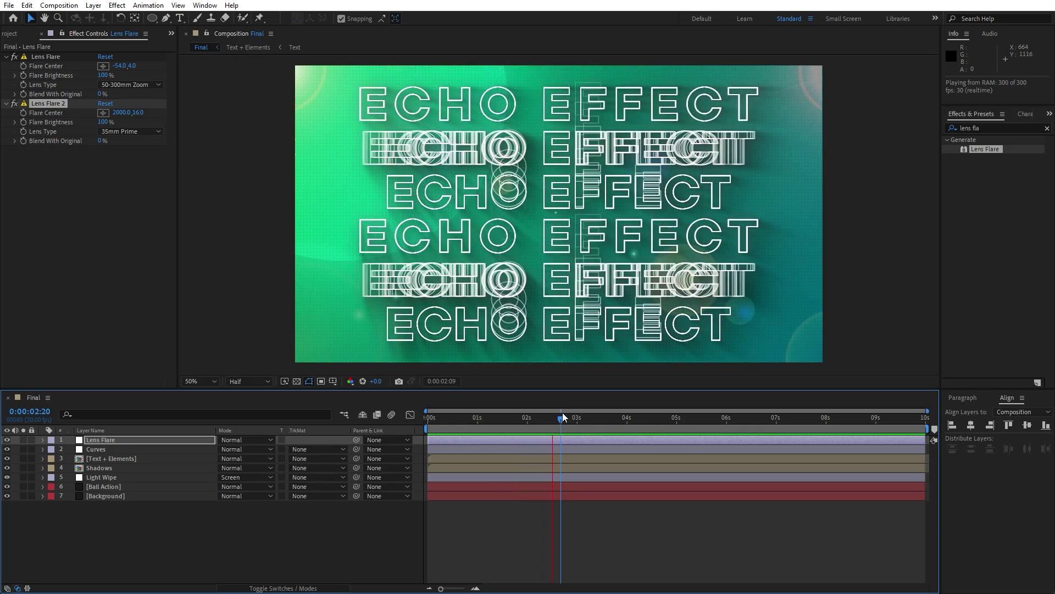
pyautogui.press('space')
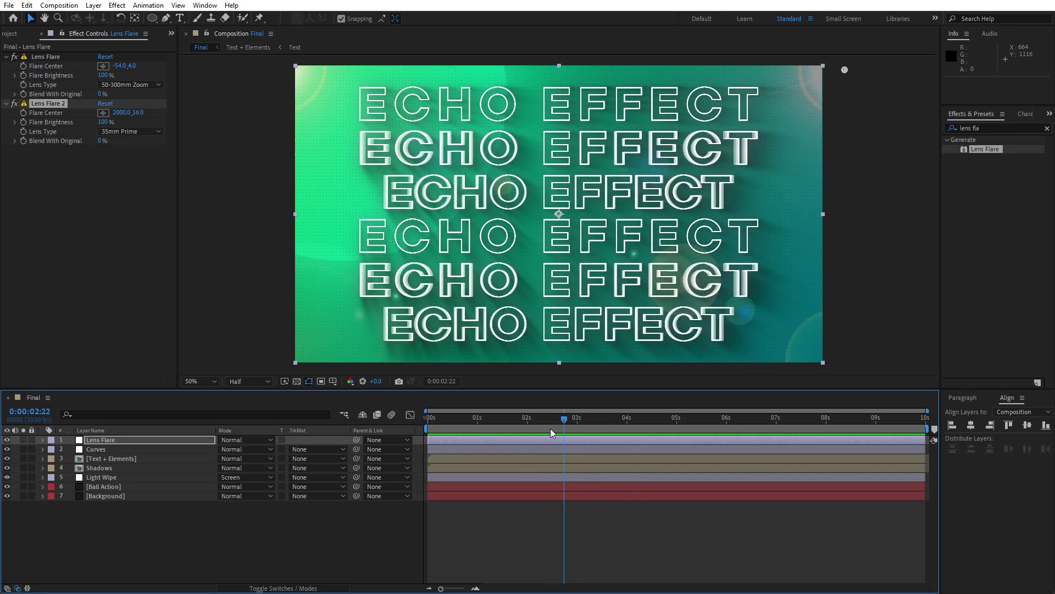
pyautogui.moveTo(552, 432); pyautogui.dragTo(469, 420)
pyautogui.press('space')
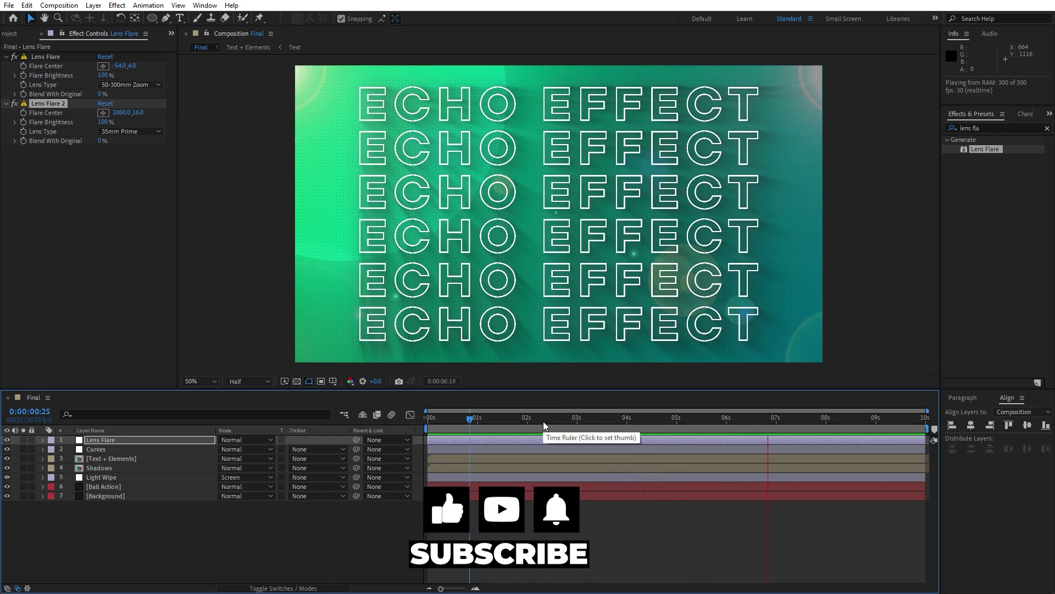
pyautogui.moveTo(542, 422); pyautogui.dragTo(641, 428)
pyautogui.press('space')
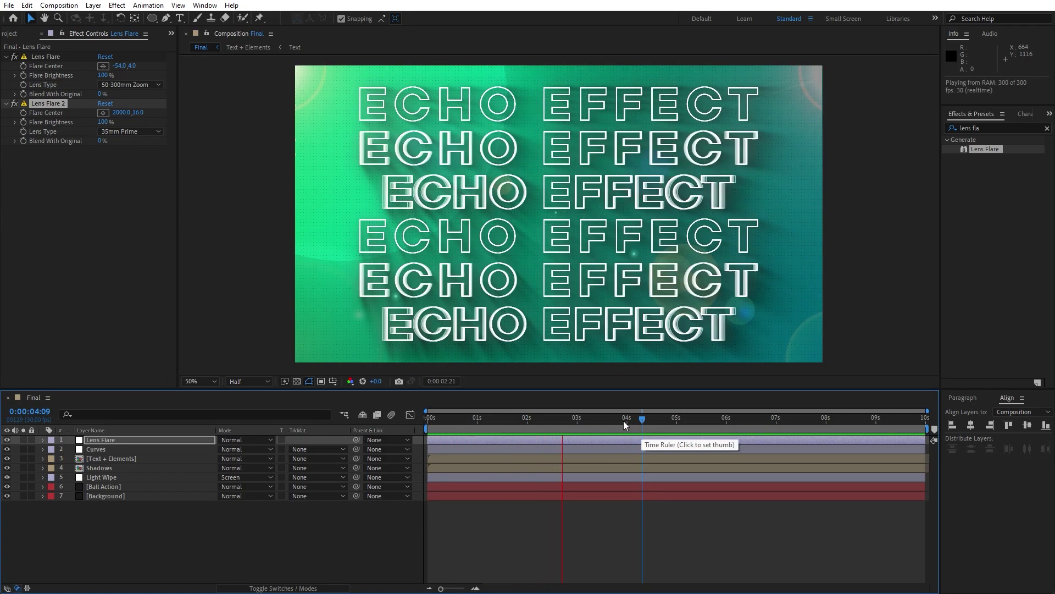
pyautogui.click(624, 421)
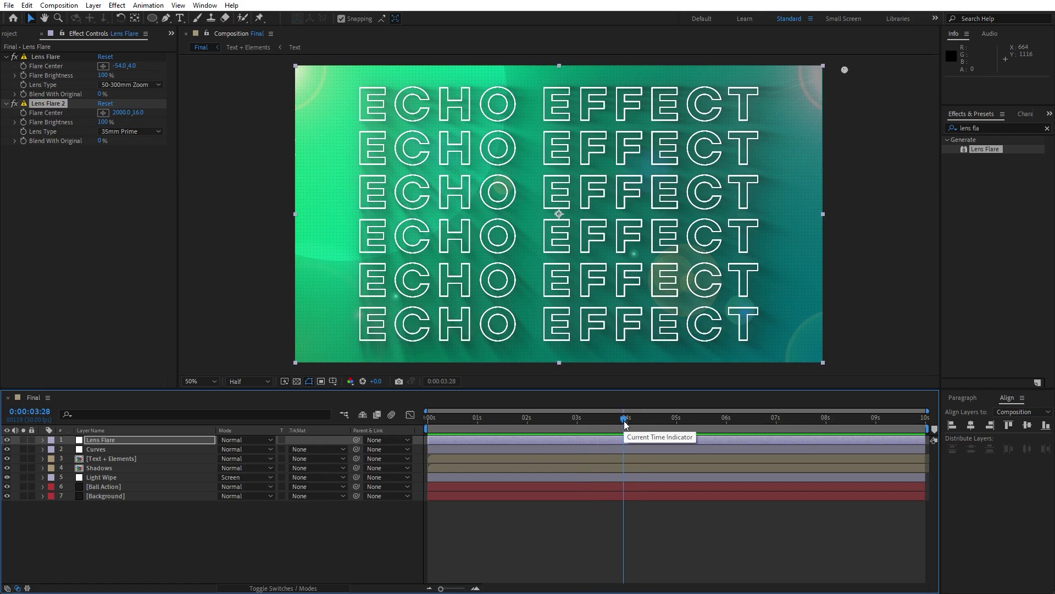
pyautogui.press('space')
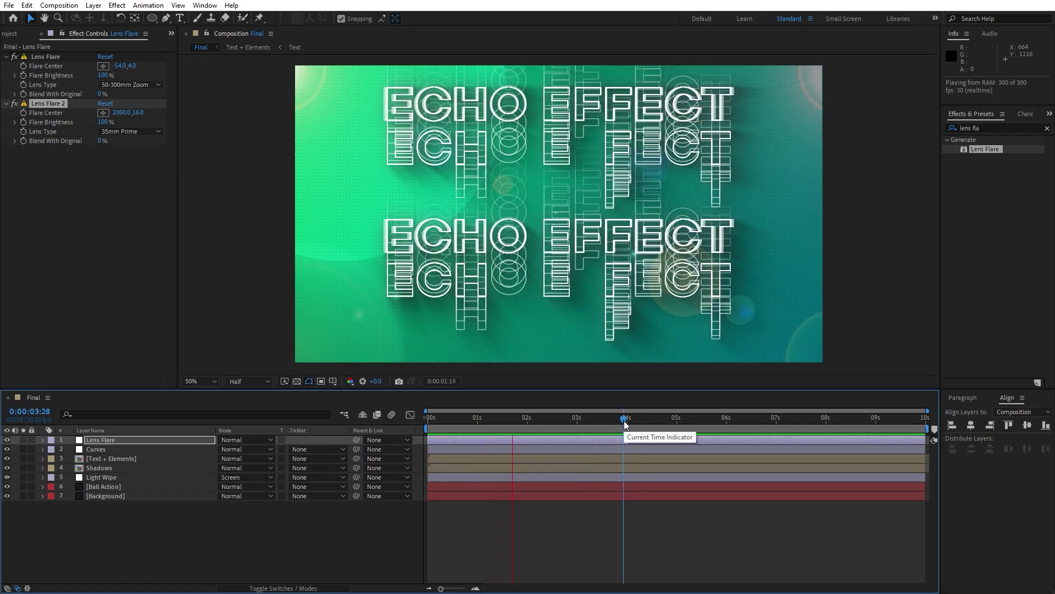